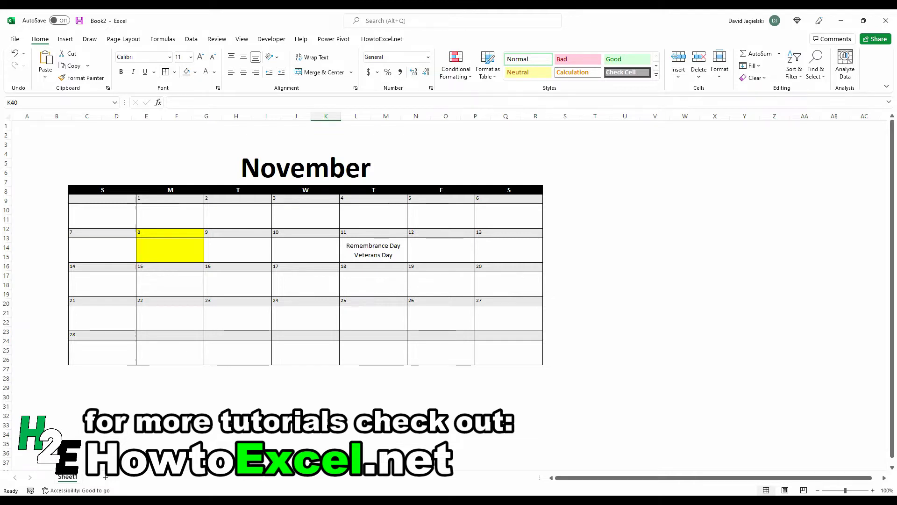
- Delete the sample calendar picture and put November merged and centred across A1:G1
left_click(515, 264)
key("Delete")
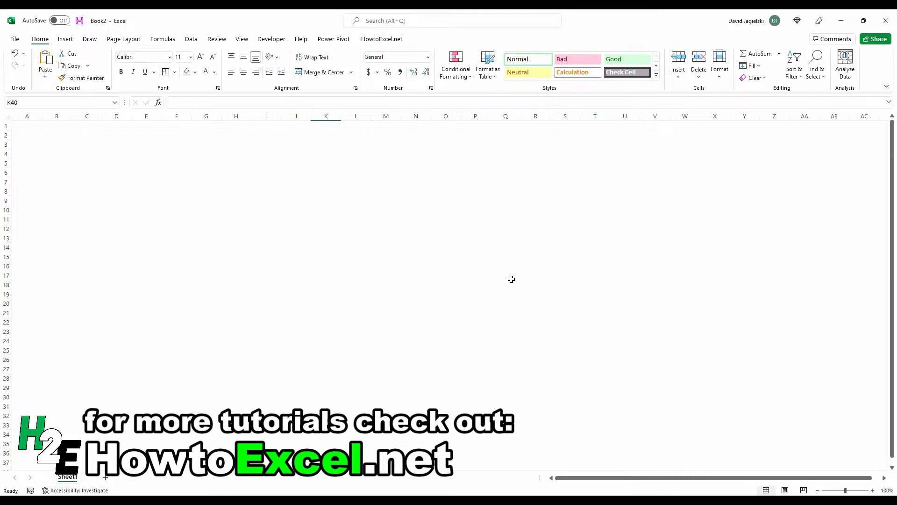
left_click(31, 126)
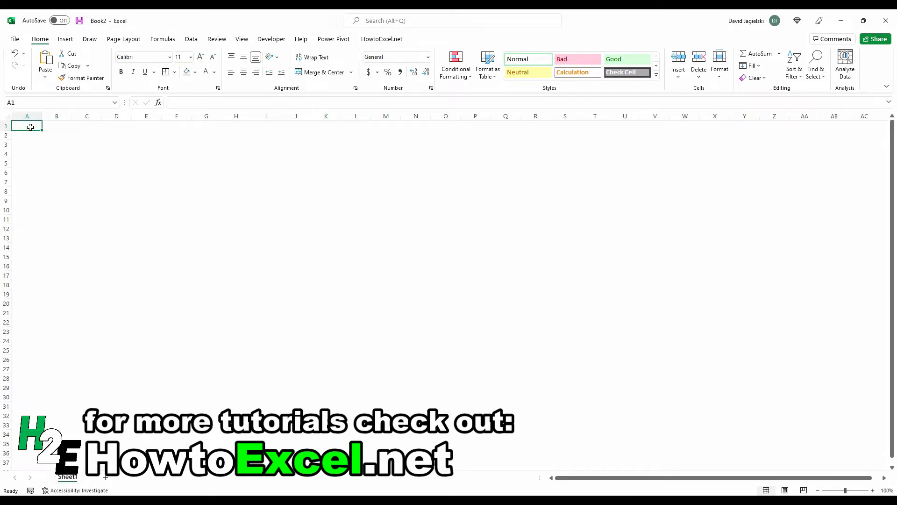
type("nO")
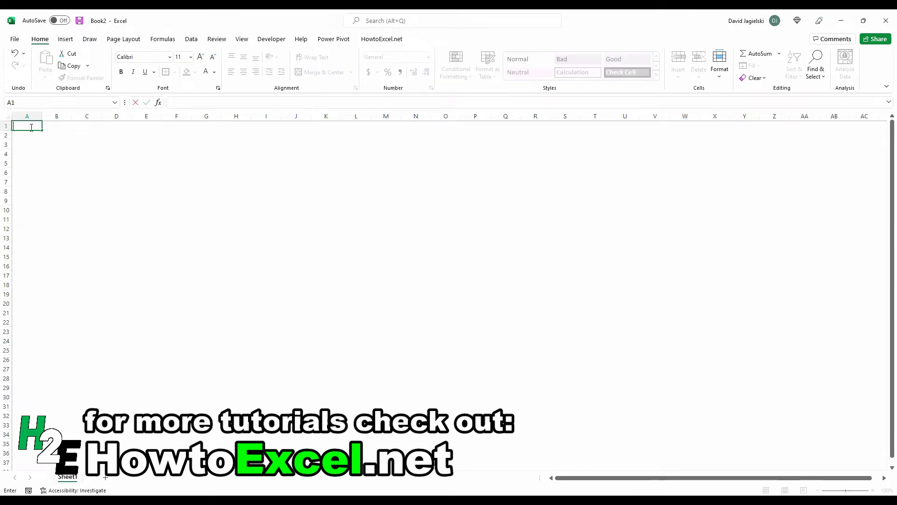
type("November")
key("Return")
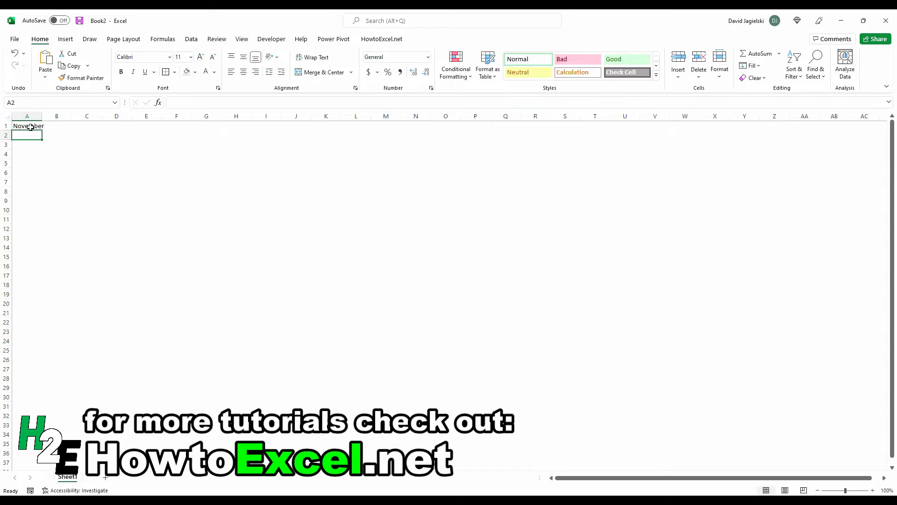
left_click_drag(31, 127, 209, 126)
left_click(322, 72)
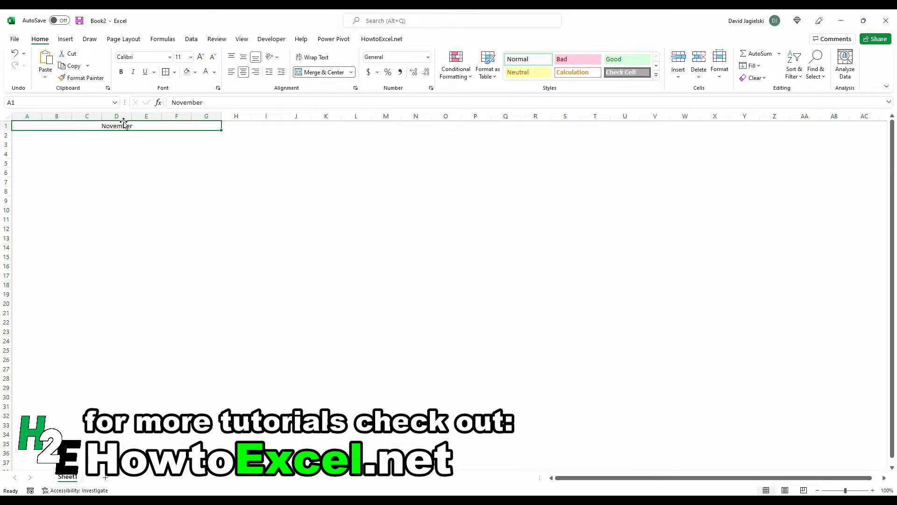
- Enter the weekday initials S M T W T F S in A3:G3 and centre them
left_click(25, 146)
type("S")
key("Tab")
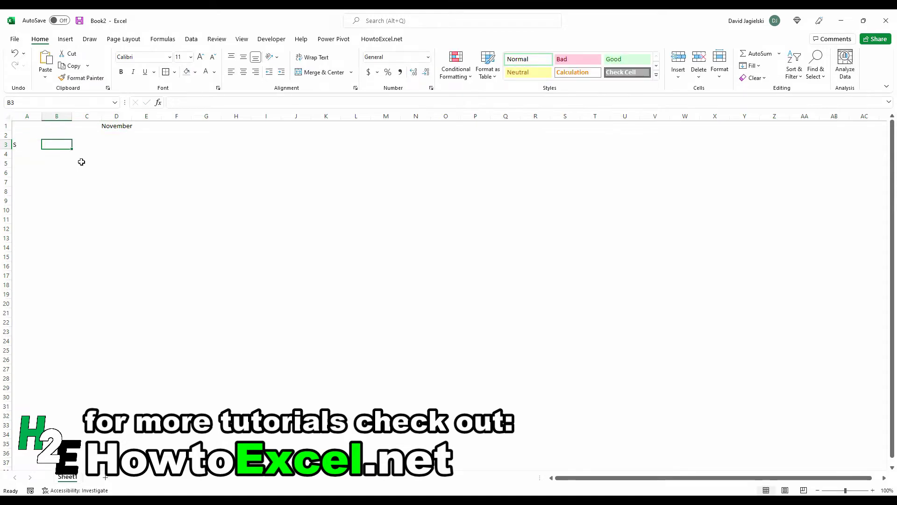
type("M")
key("Tab")
type("T")
key("Tab")
type("W")
key("Tab")
type("T")
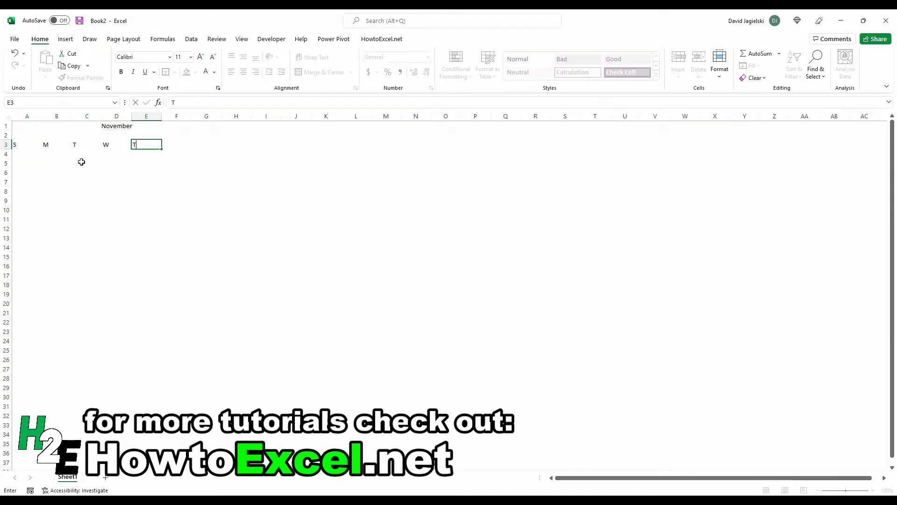
key("Tab")
type("F")
key("Tab")
type("S")
key("Return")
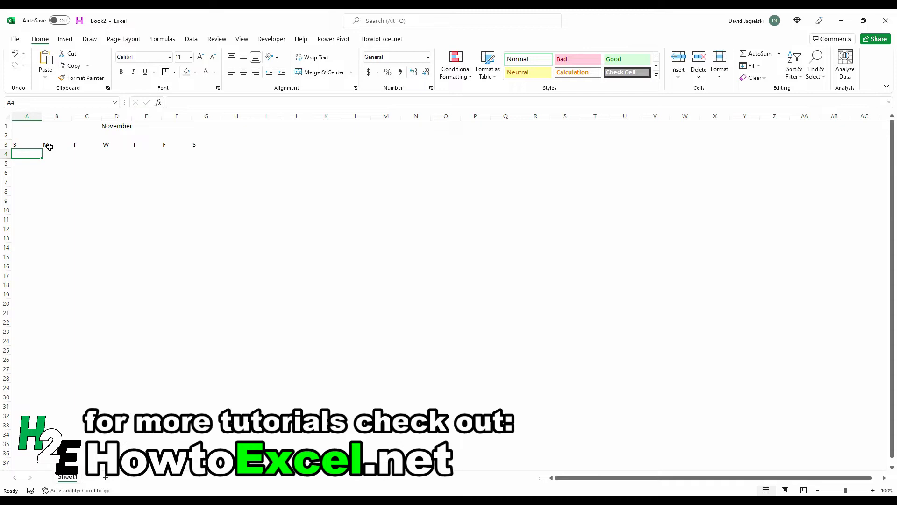
left_click_drag(38, 145, 209, 145)
left_click(244, 72)
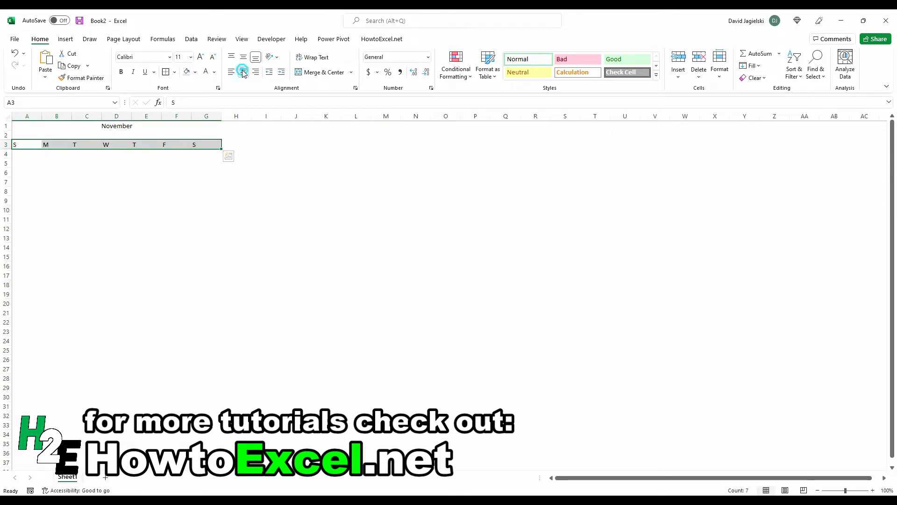
left_click(270, 126)
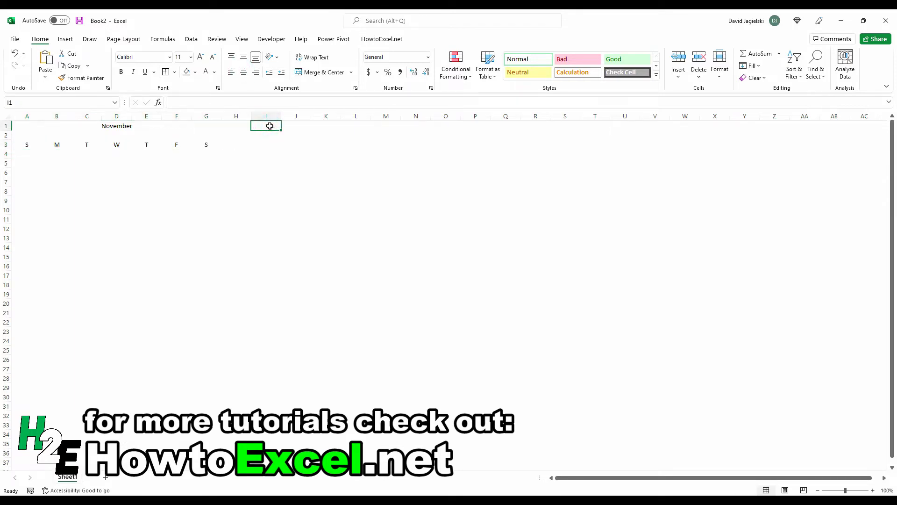
- Name cell I1 START and cell J1 END using the Name Box
left_click(79, 100)
type("START")
key("Return")
key("Right")
left_click(79, 100)
type("END")
key("Return")
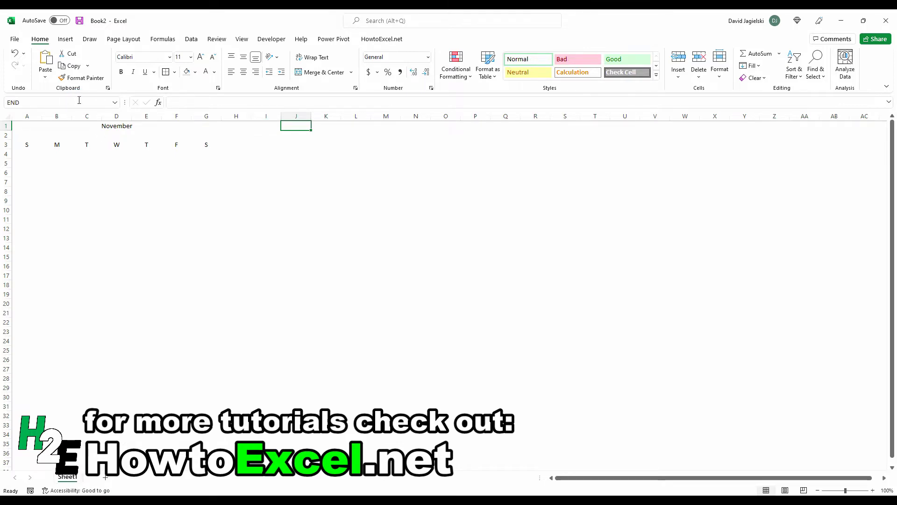
key("Left")
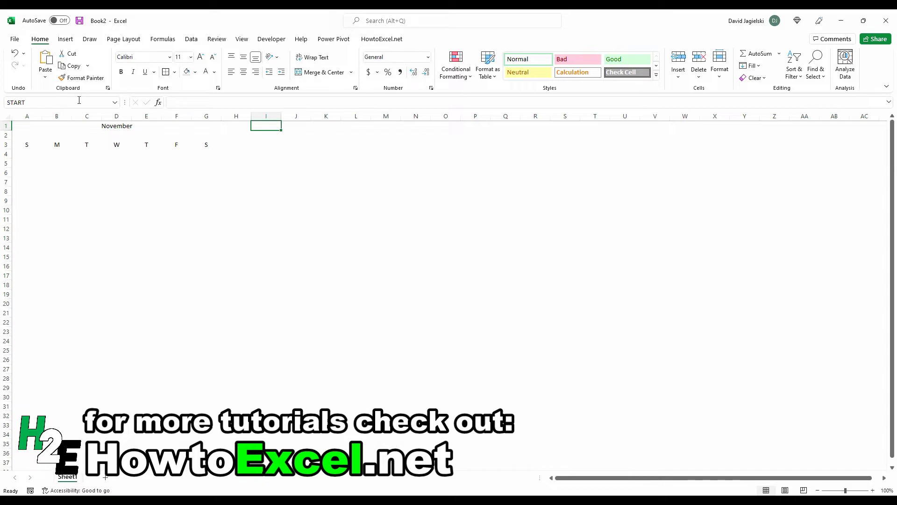
- Enter =DATEVALUE(A1&" 1, "&YEAR(TODAY())) in START and format it as Short Date
type("=datevalu")
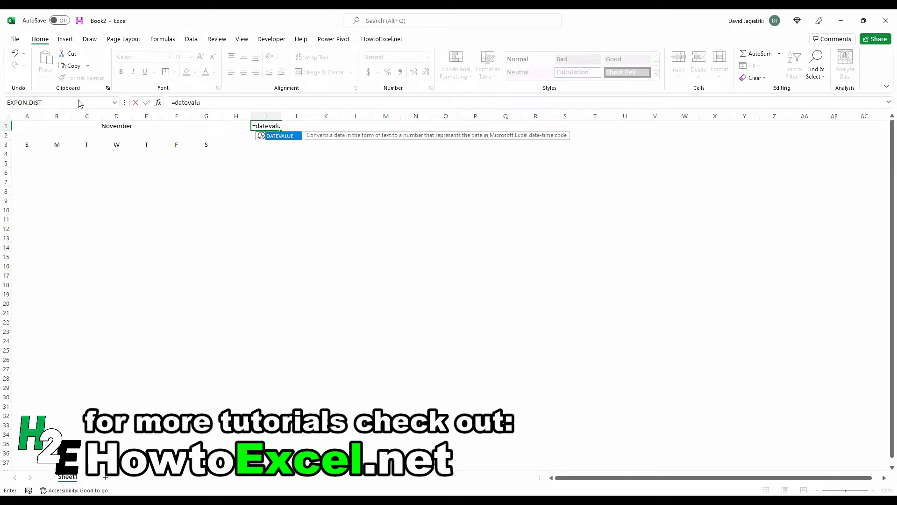
key("Tab")
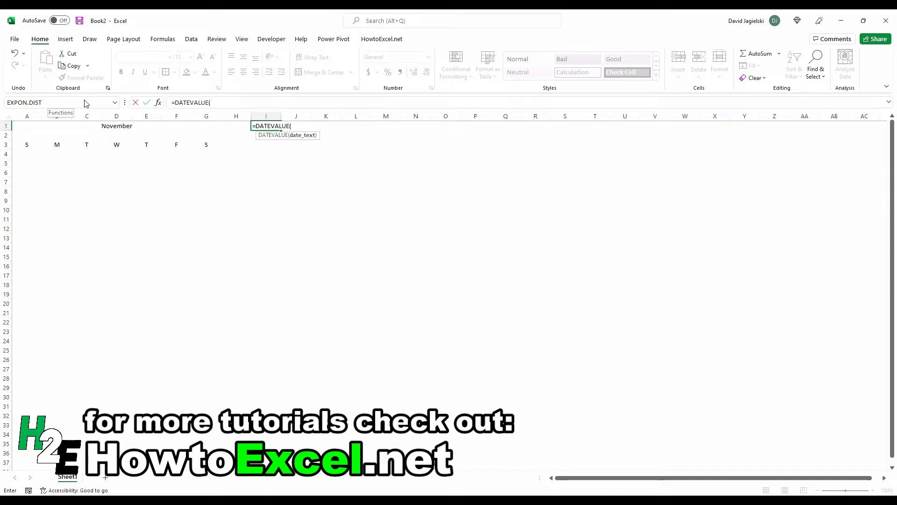
left_click(121, 126)
type("&\" 1, \"&")
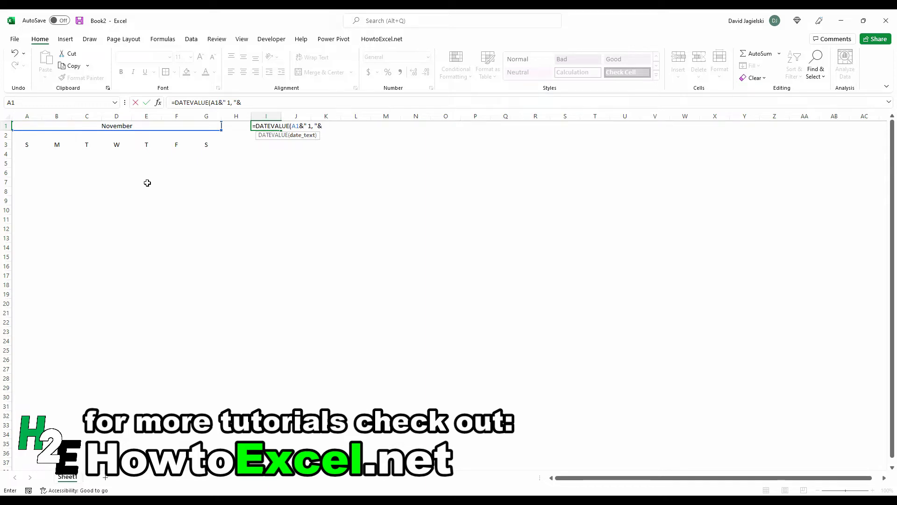
type("year(t")
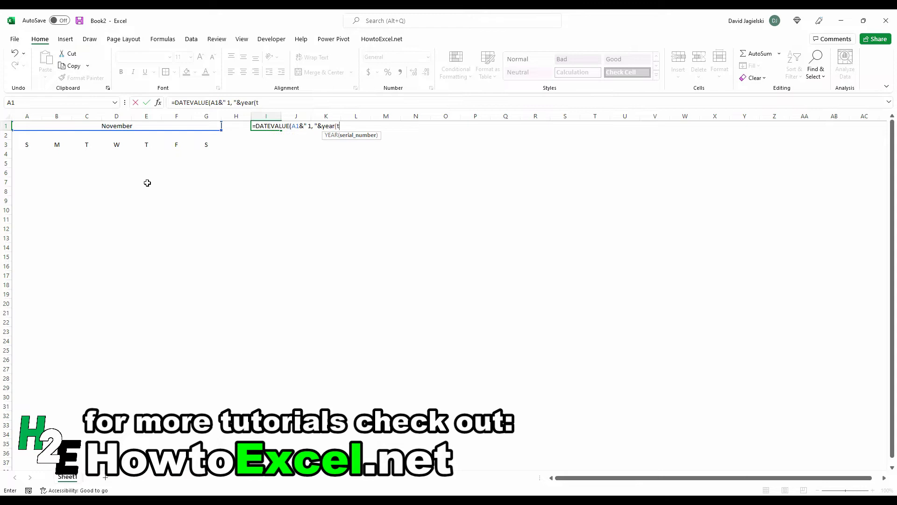
type("oday()")
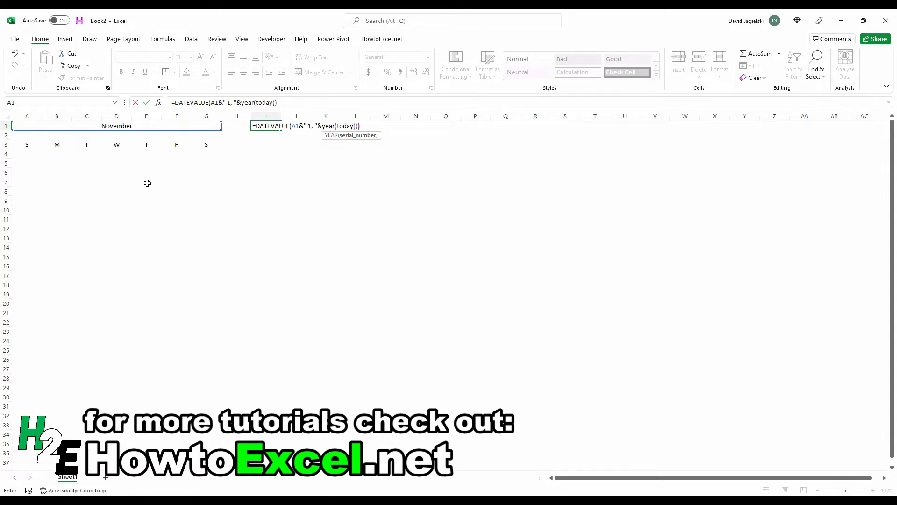
type("))")
key("ctrl+Return")
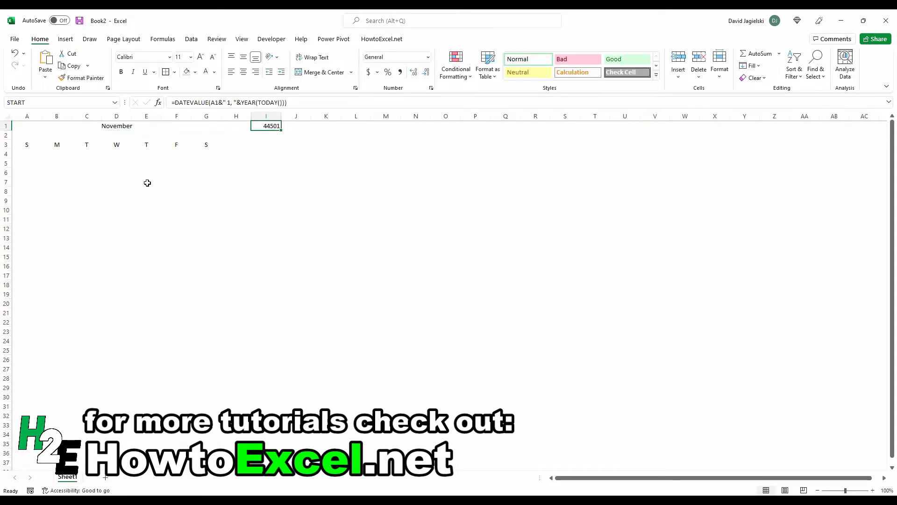
left_click(428, 57)
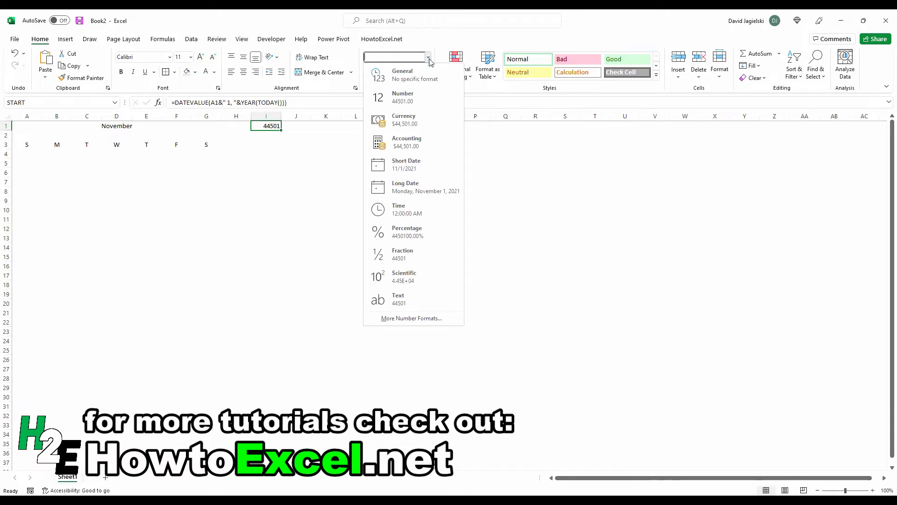
left_click(411, 164)
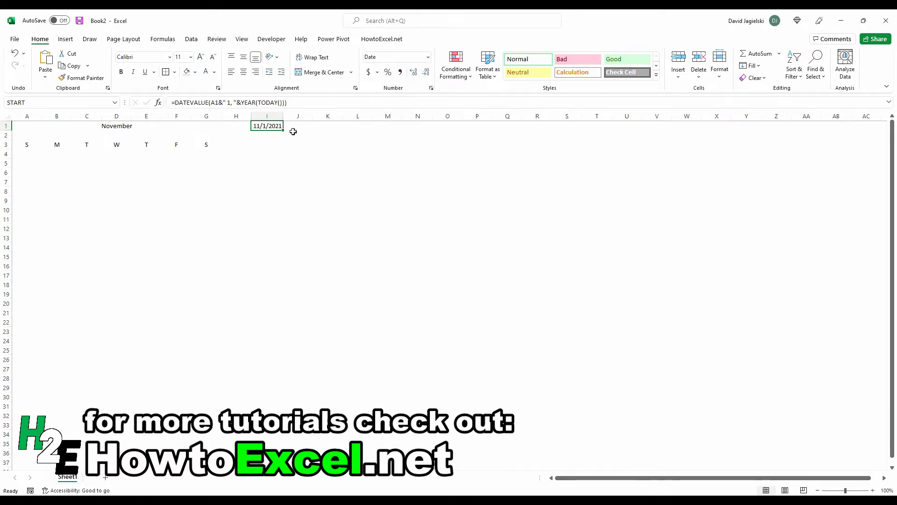
left_click(293, 129)
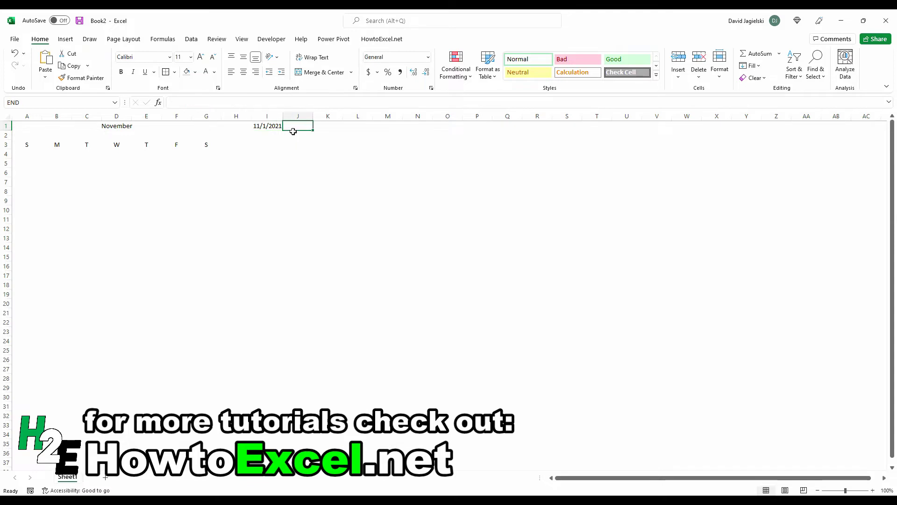
- Enter =EOMONTH(START,0) in J1 to get the month's last day
type("=eom")
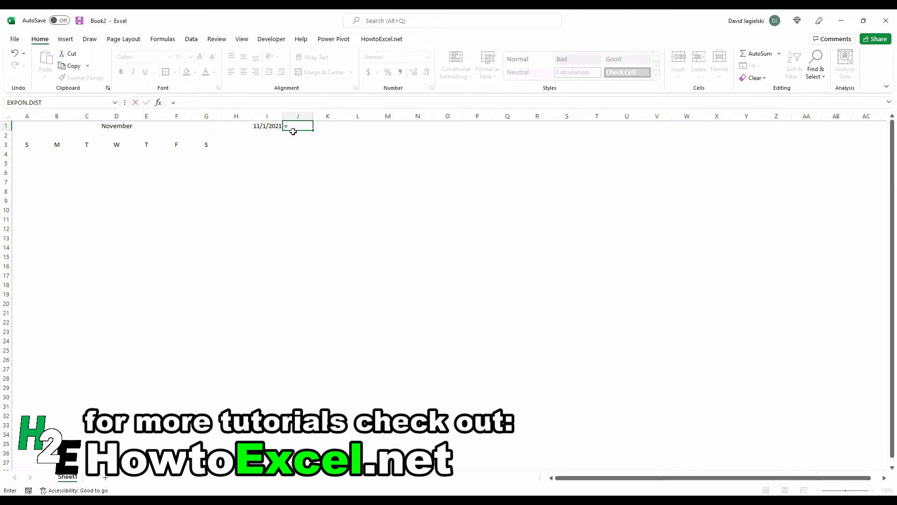
double_click(294, 135)
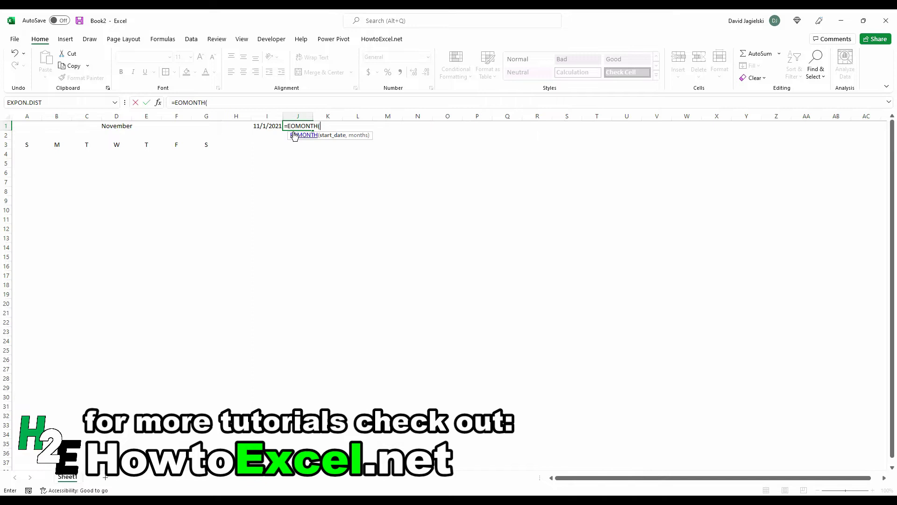
key("Left")
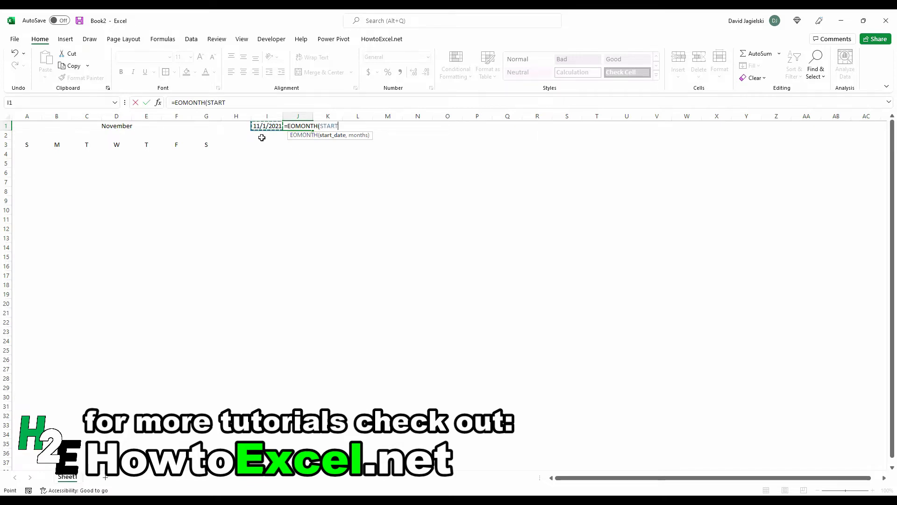
type(",")
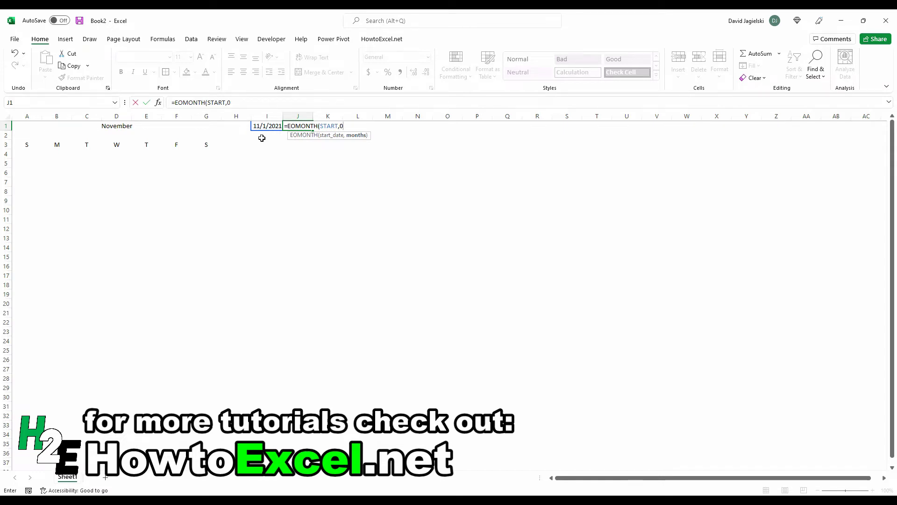
type("0)")
key("ctrl+Return")
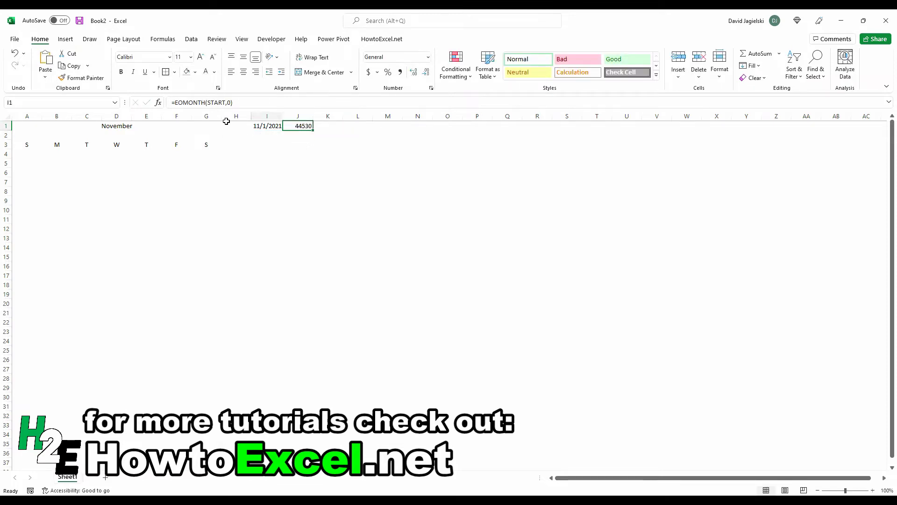
- Copy START's date format onto J1 and widen column J to show 11/30/2021
left_click(267, 126)
left_click(82, 77)
left_click(298, 125)
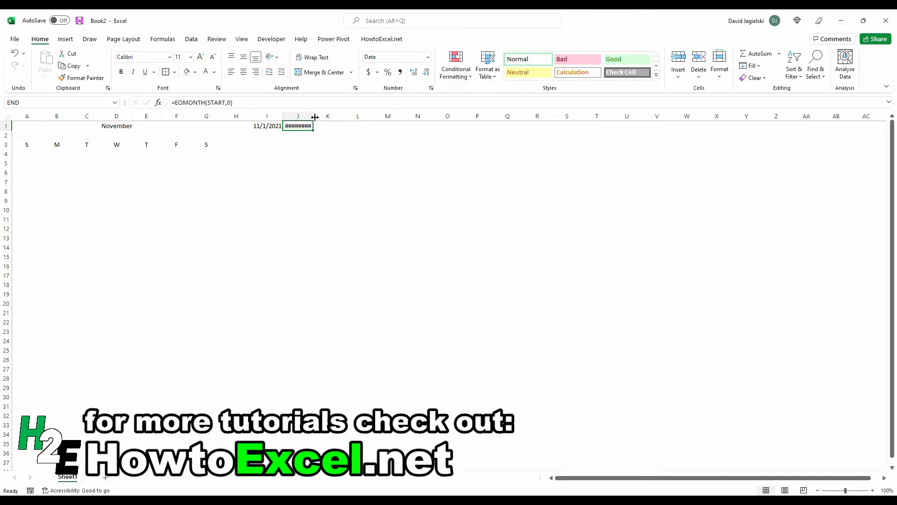
left_click_drag(315, 117, 326, 116)
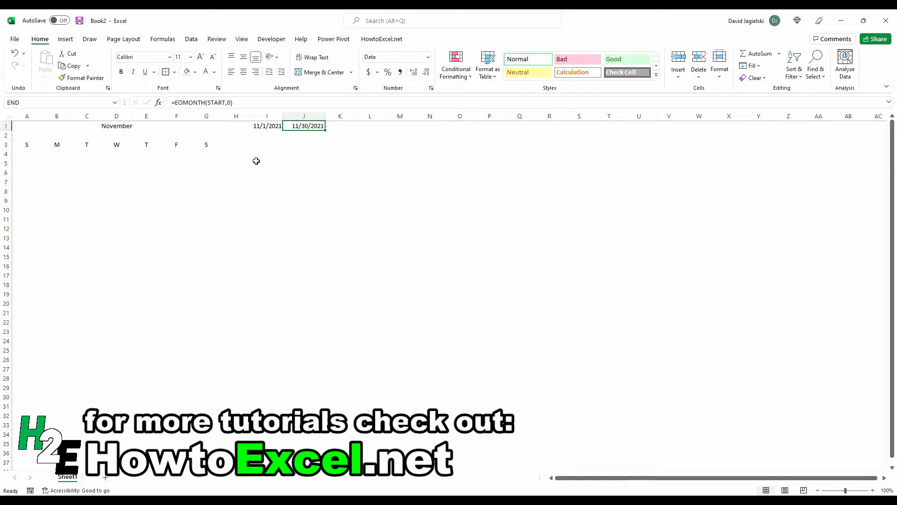
left_click(28, 154)
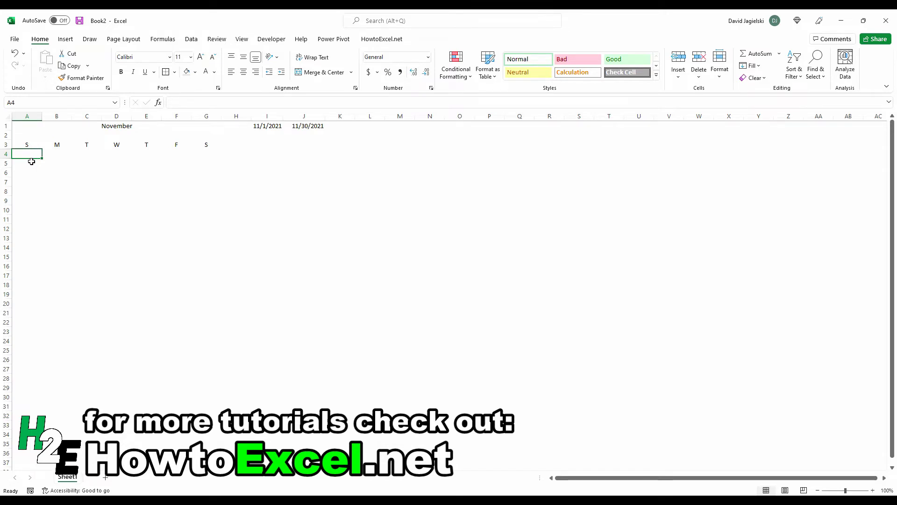
- Number the weekday columns 1 through 7 in A2:G2
key("Up")
key("Up")
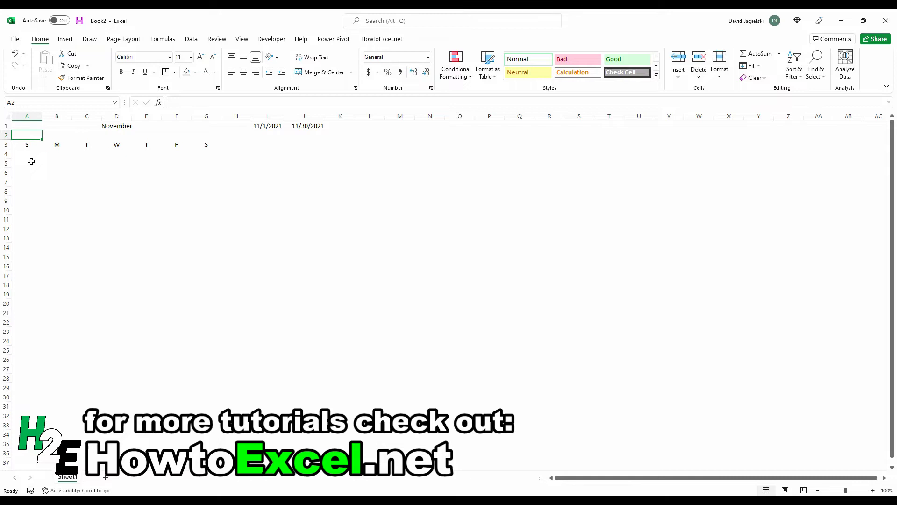
type("1")
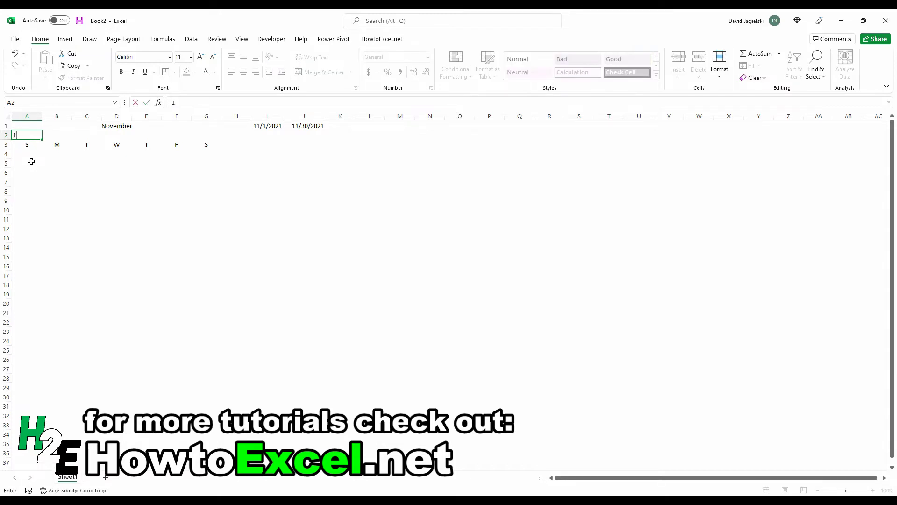
key("Tab")
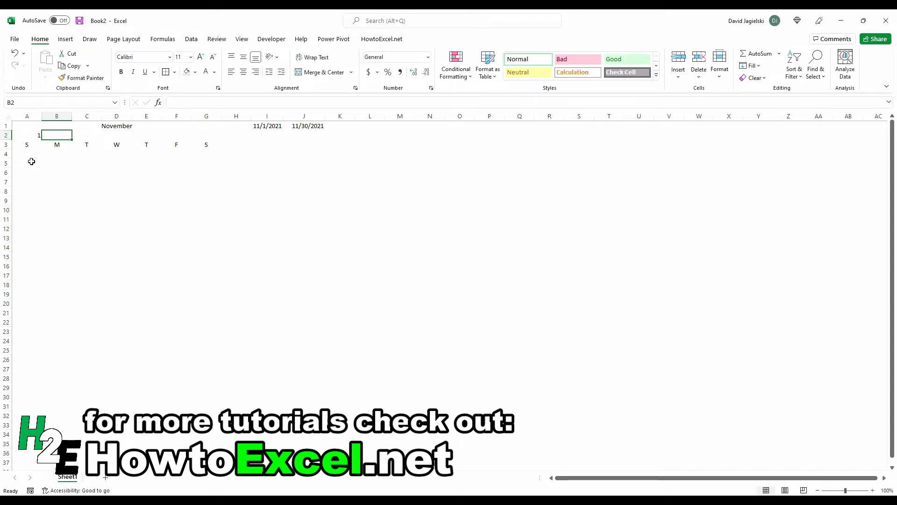
type("2")
key("Tab")
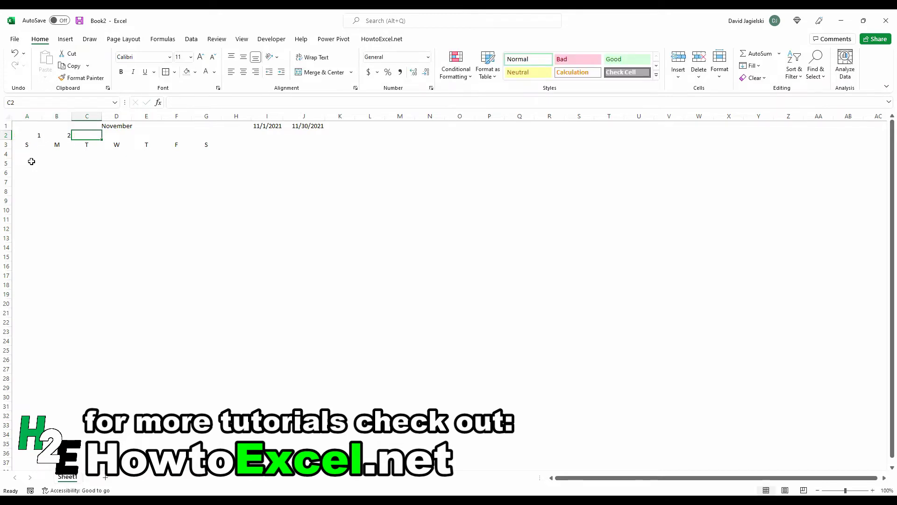
type("3")
key("Tab")
type("4")
key("Tab")
type("5")
key("Tab")
type("6")
key("Tab")
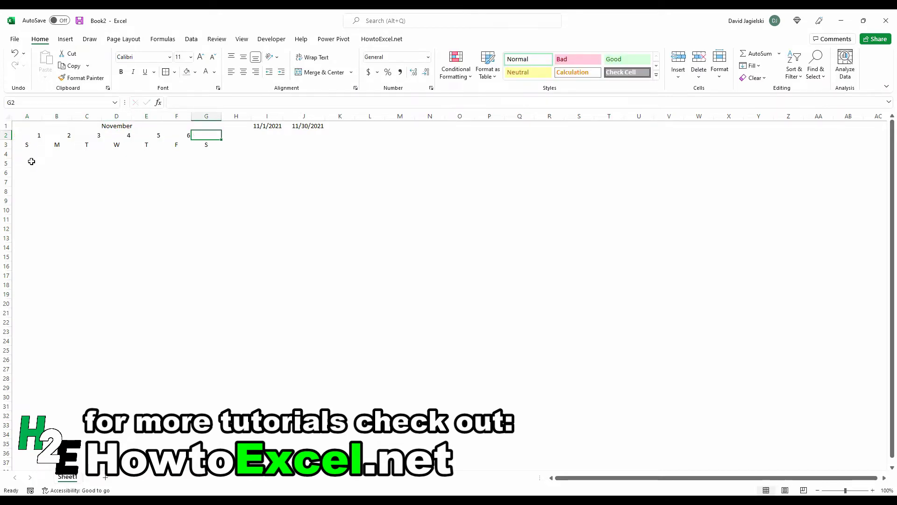
type("7")
key("Tab")
key("Tab")
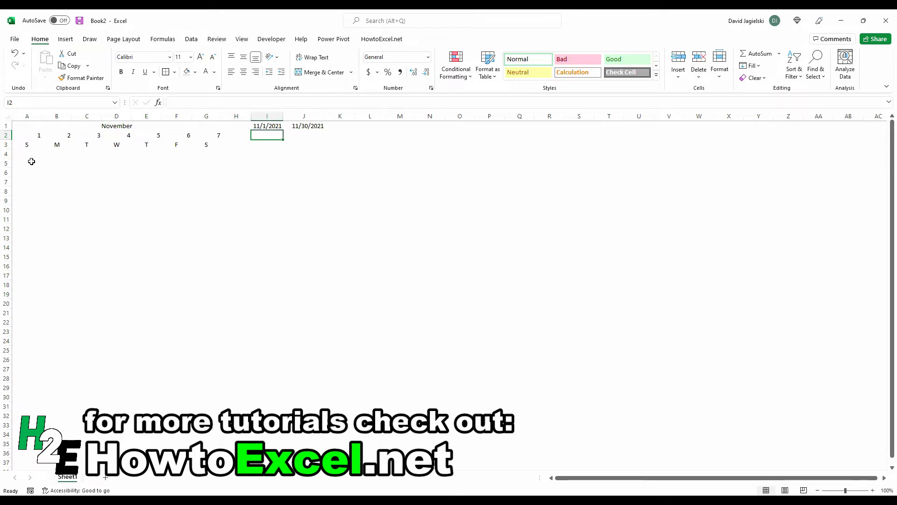
- Add a WEEKDAY test formula on the START date, then centre the numbers 1–7
type("=weekday(")
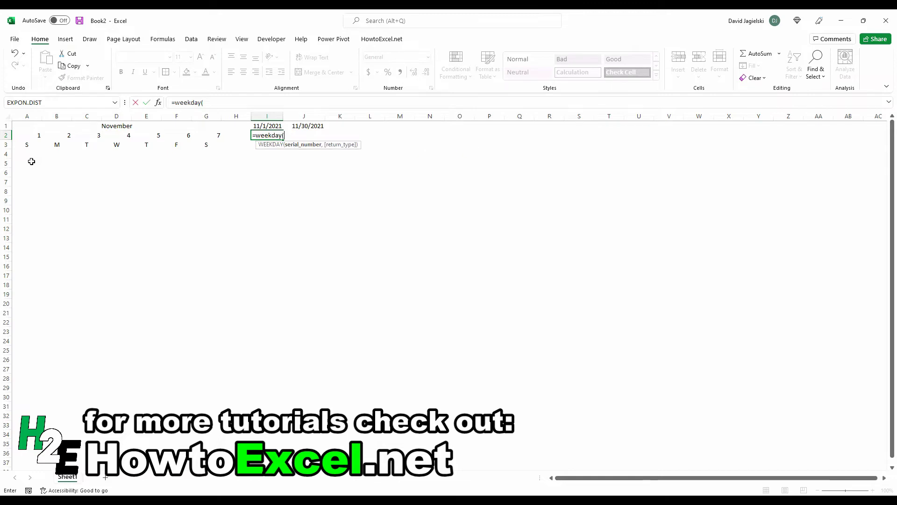
key("Up")
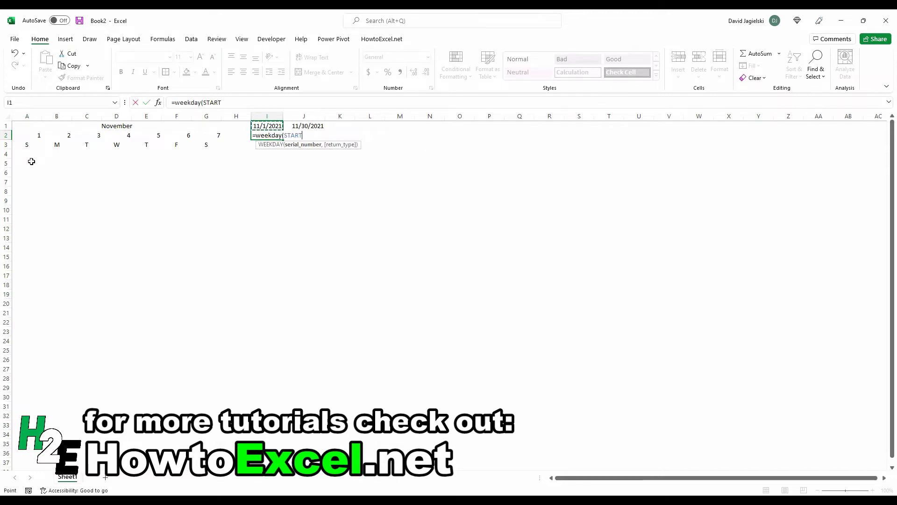
key("ctrl+Return")
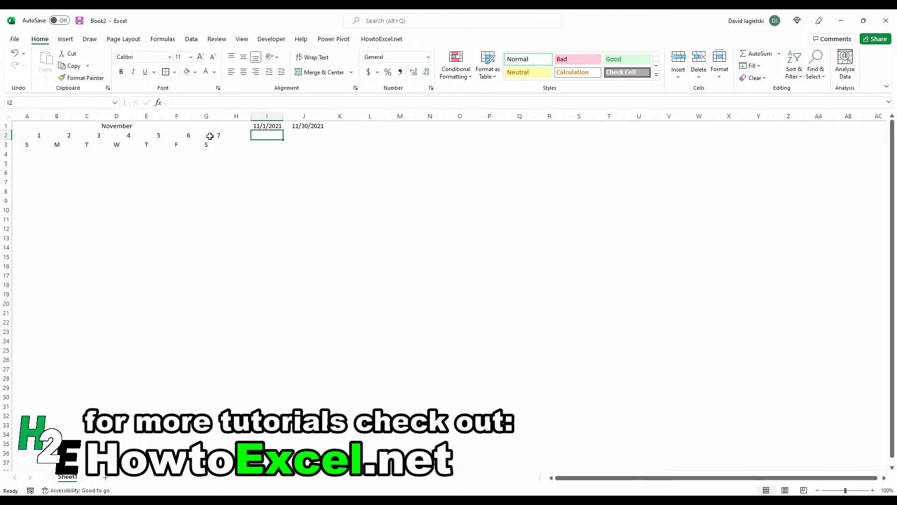
mouse_move(211, 136)
left_mouse_down()
mouse_move(67, 120)
mouse_move(35, 135)
mouse_move(206, 135)
left_mouse_up()
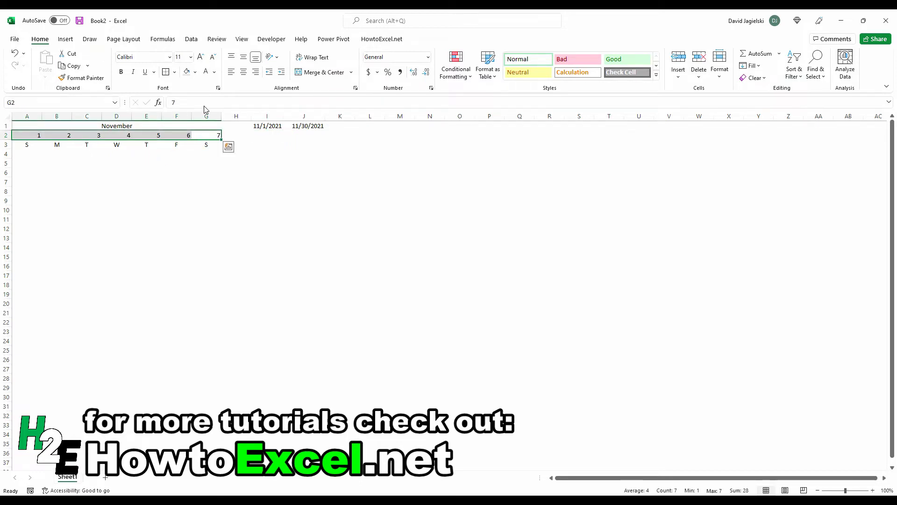
left_click(244, 71)
left_click(28, 154)
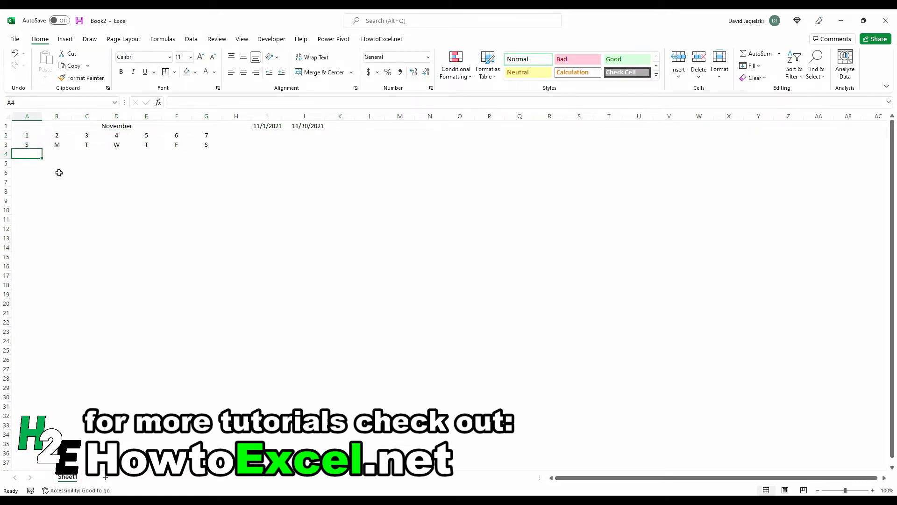
- Enter =IF(WEEKDAY(START)=A2,START,"") in A4 so it shows the start date only on Sunday
type("=if(we")
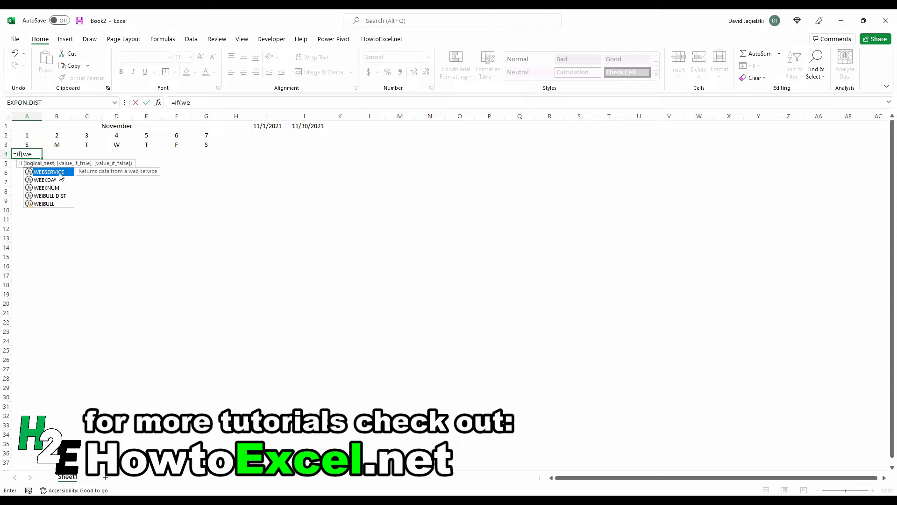
key("Down")
key("Tab")
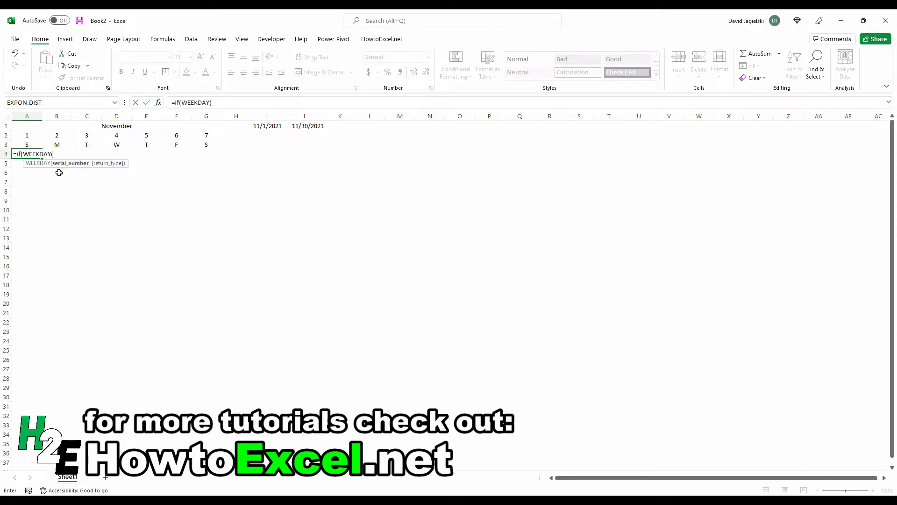
left_click(263, 125)
type(")")
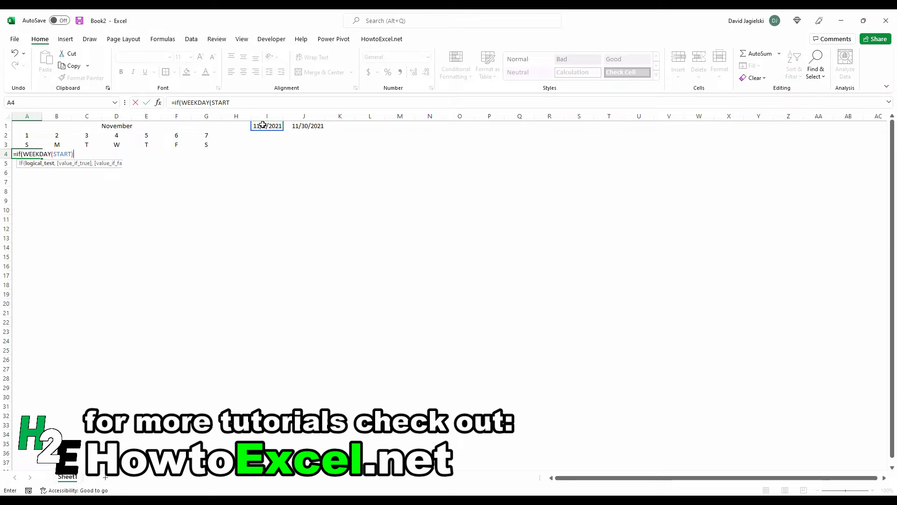
type("=")
left_click(34, 136)
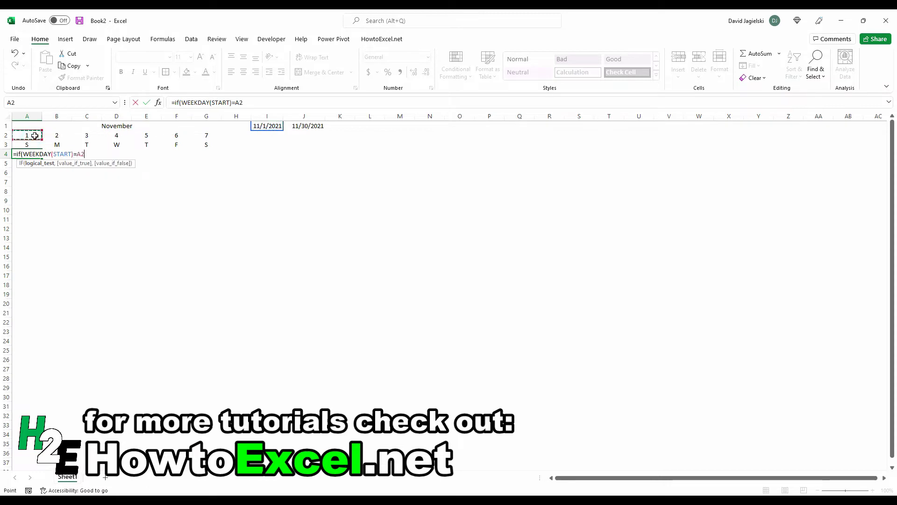
type(",start")
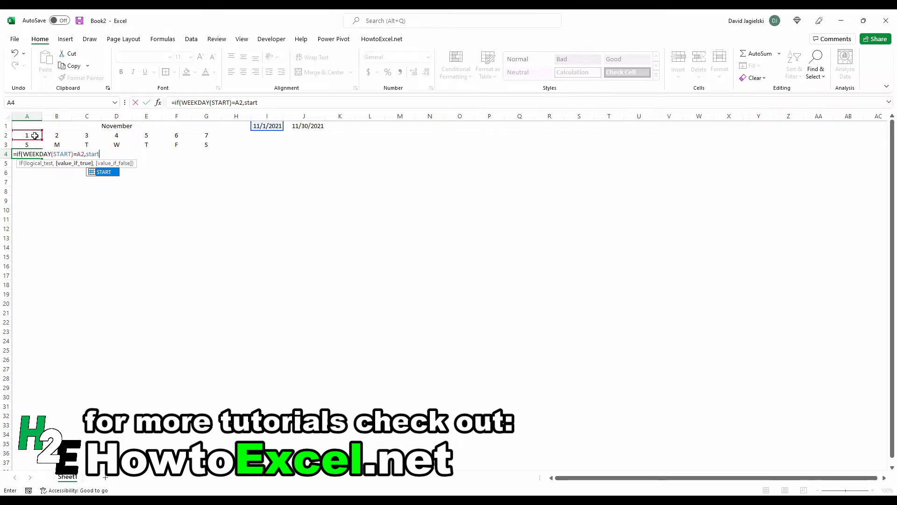
type(",")
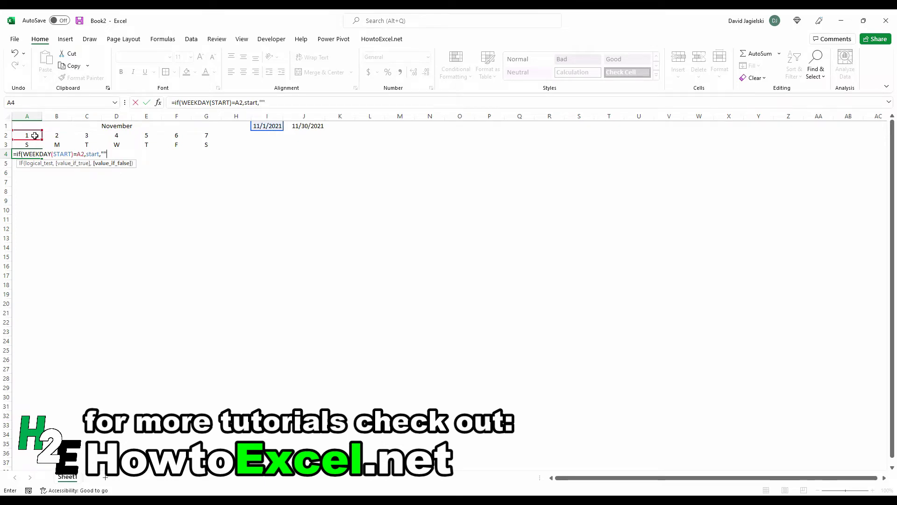
type("\"\")")
key("Return")
key("Up")
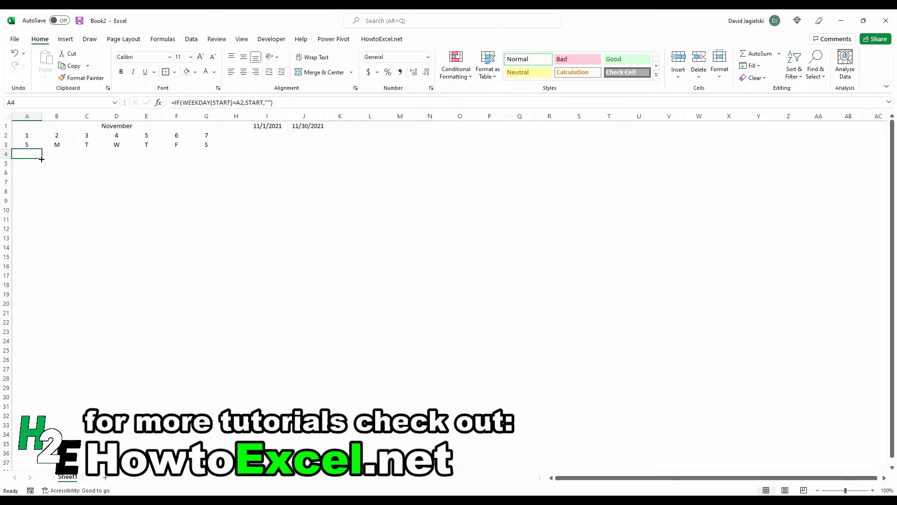
- Copy A4 to B4 and change it to =IF(A4="",IF(WEEKDAY(START)=B2,START,""),A4+1)
left_click_drag(42, 159, 70, 157)
left_click(69, 155)
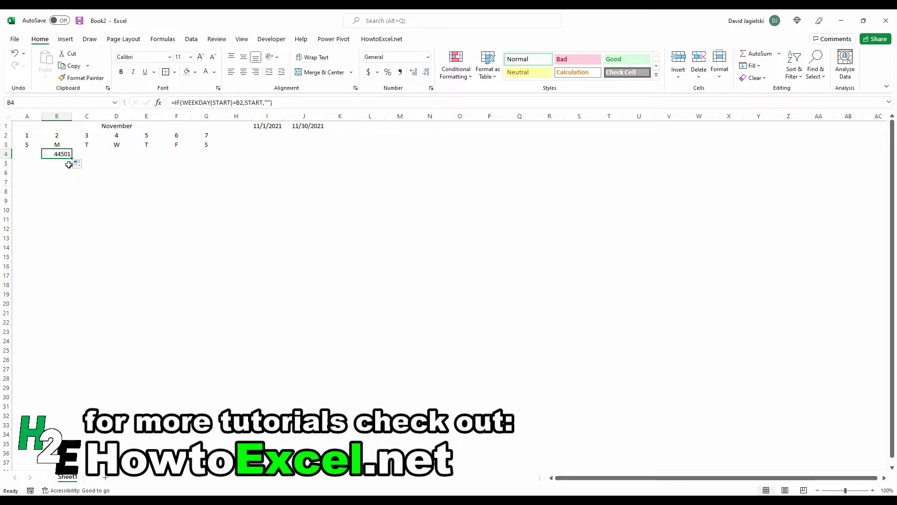
left_click(175, 103)
type("if(")
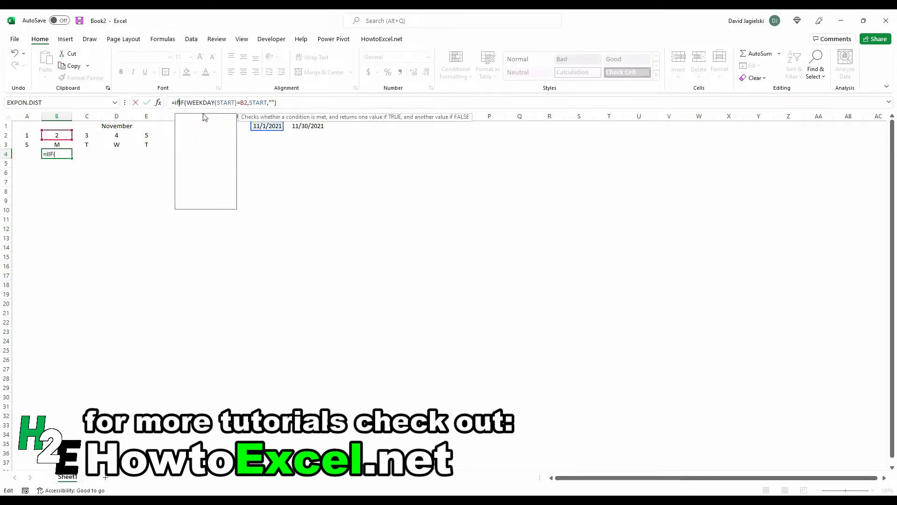
left_click(24, 155)
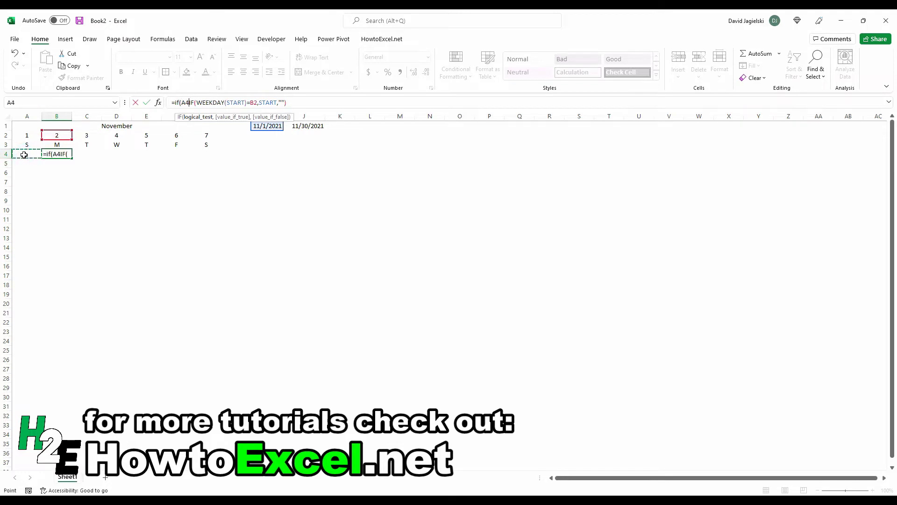
type("=\"\",")
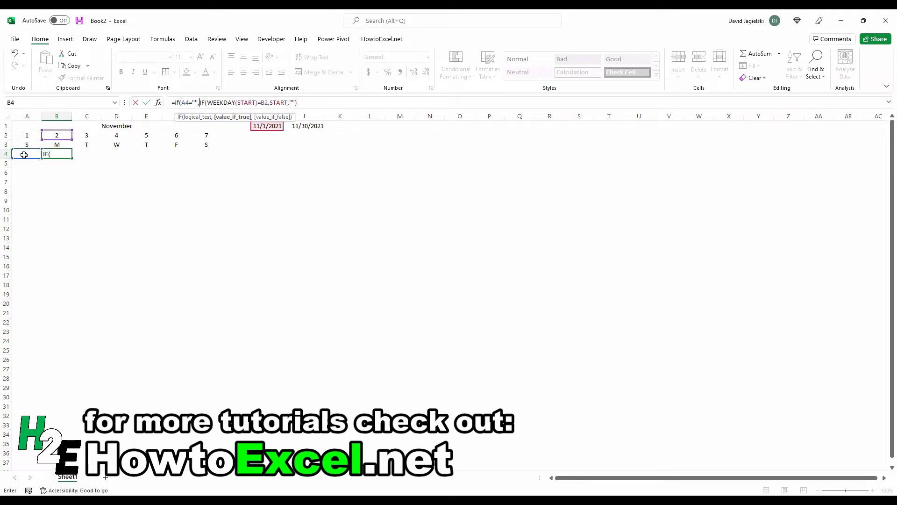
left_click(325, 101)
type(")")
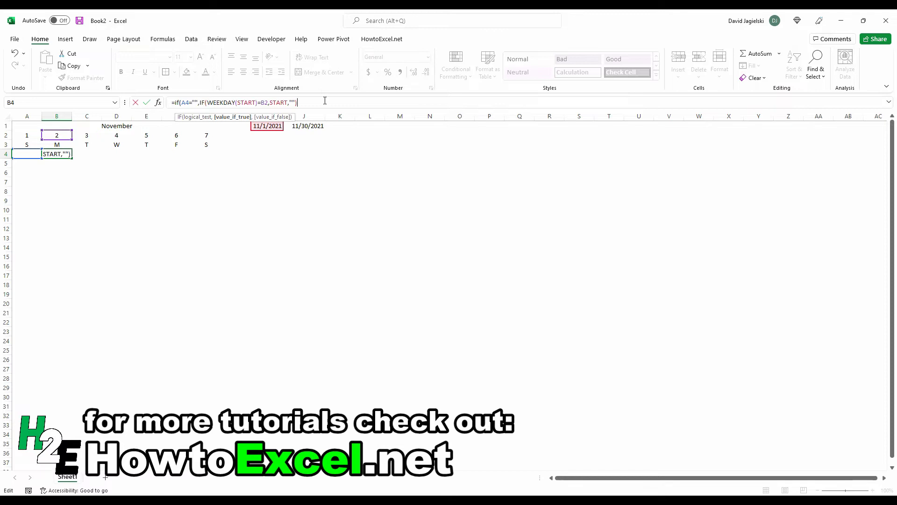
type(",")
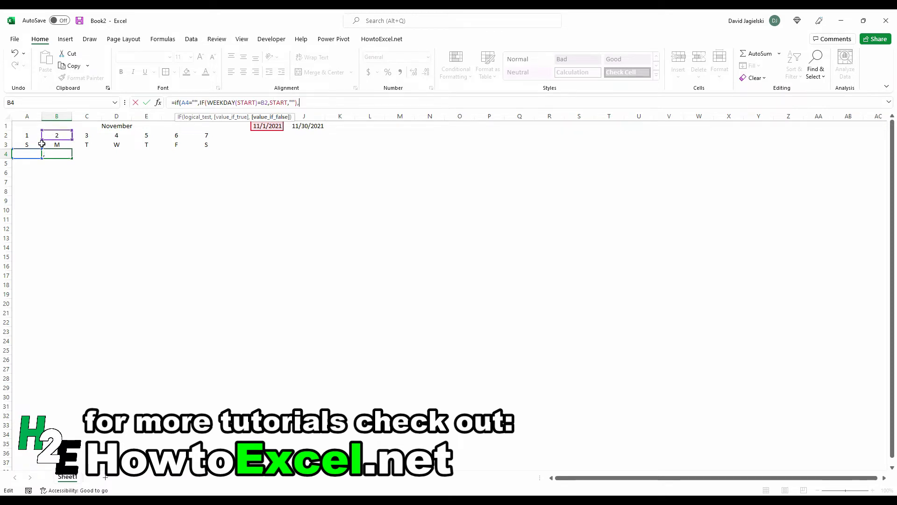
left_click(32, 154)
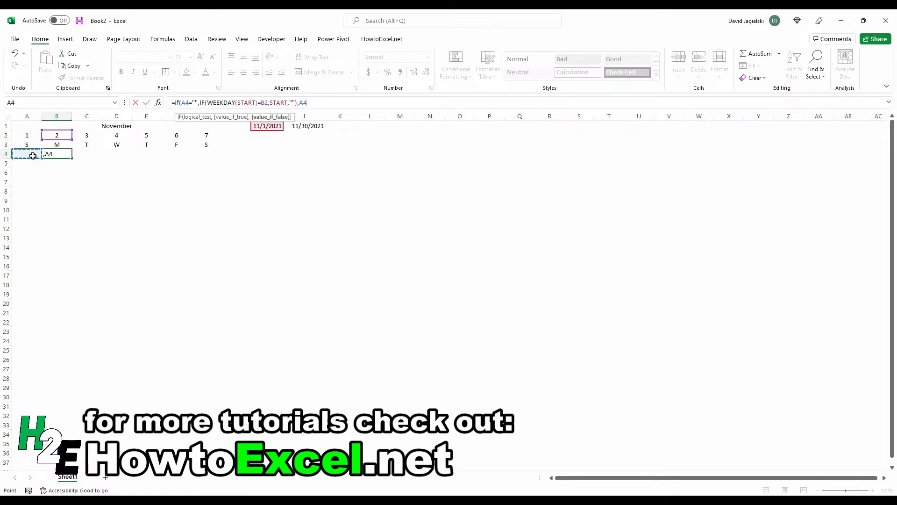
type("+1")
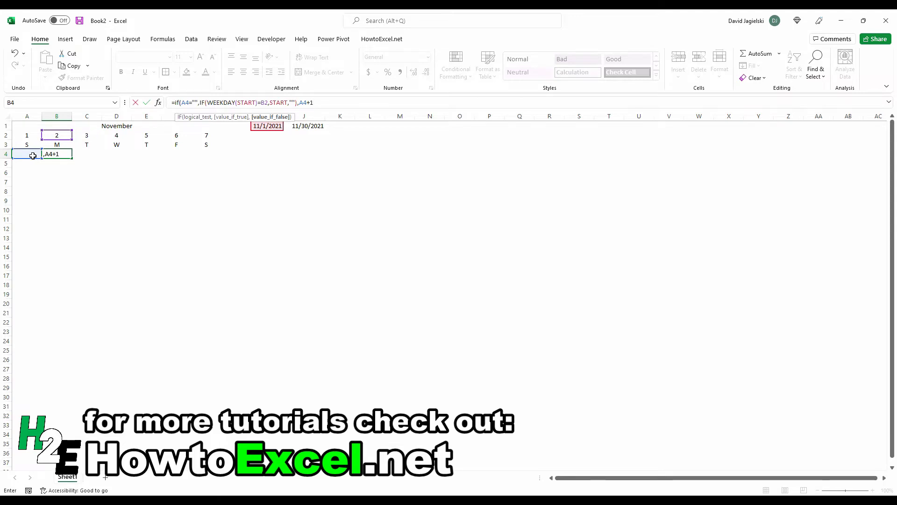
type(")")
key("ctrl+Return")
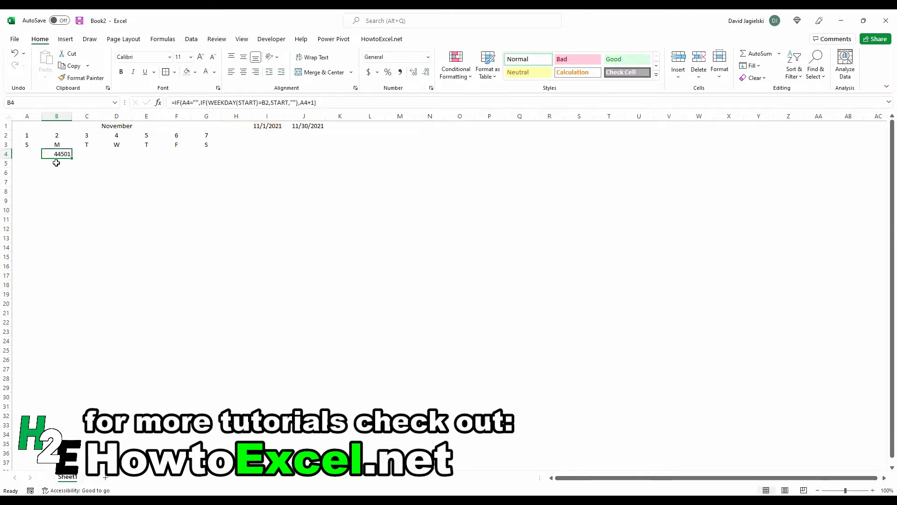
- Fill B4's formula through G4 and give the dates the custom format d
left_click_drag(73, 159, 20, 154)
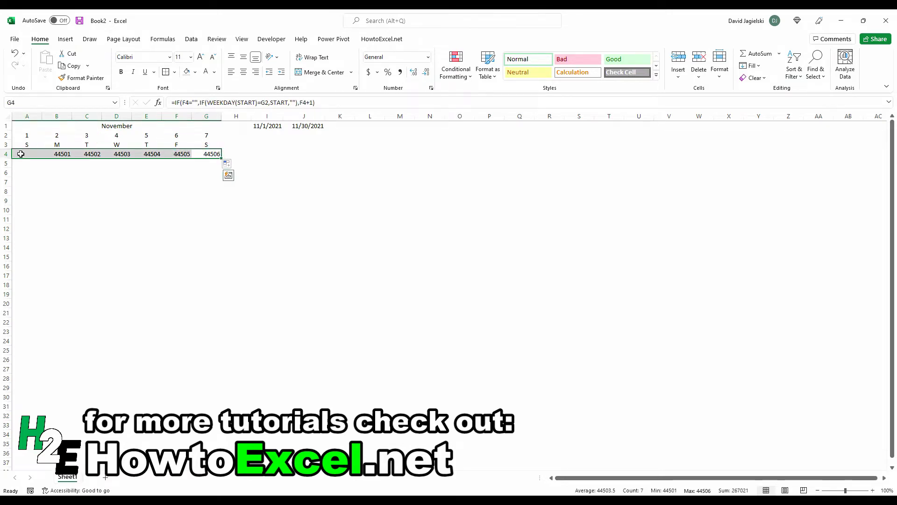
key("ctrl+1")
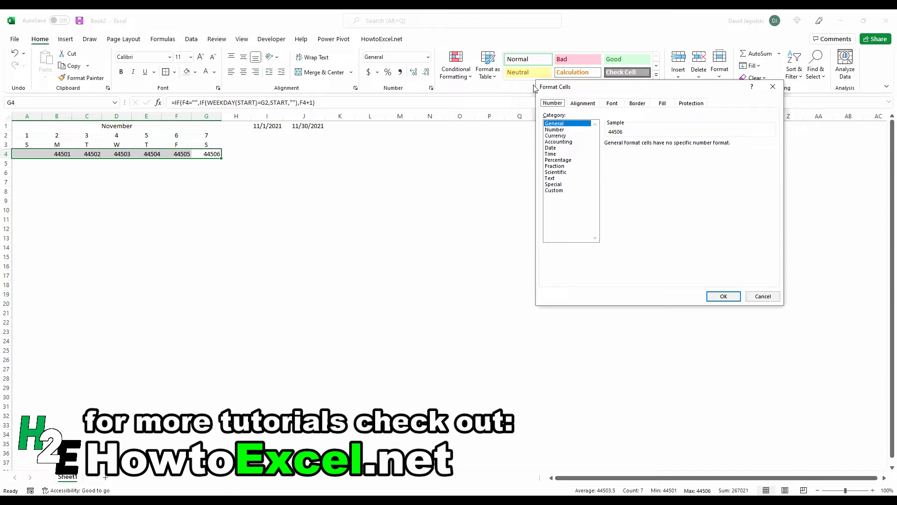
left_click(556, 191)
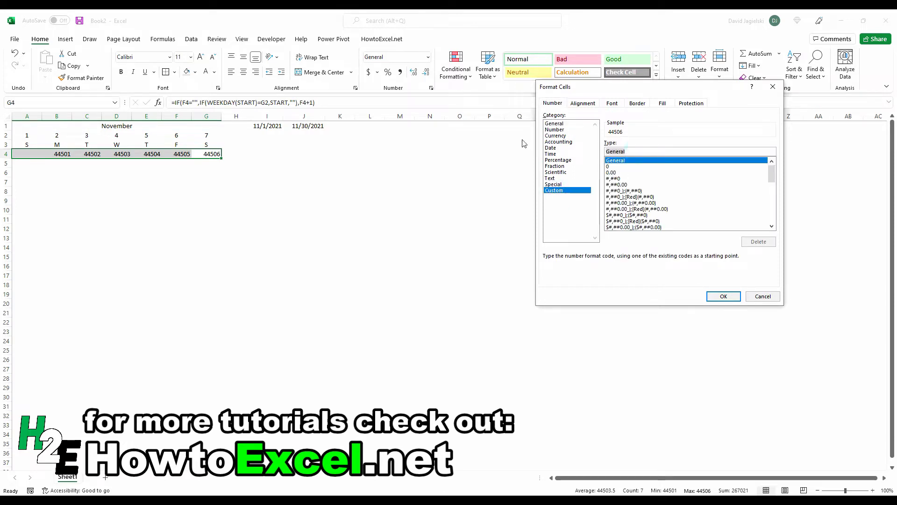
type("d")
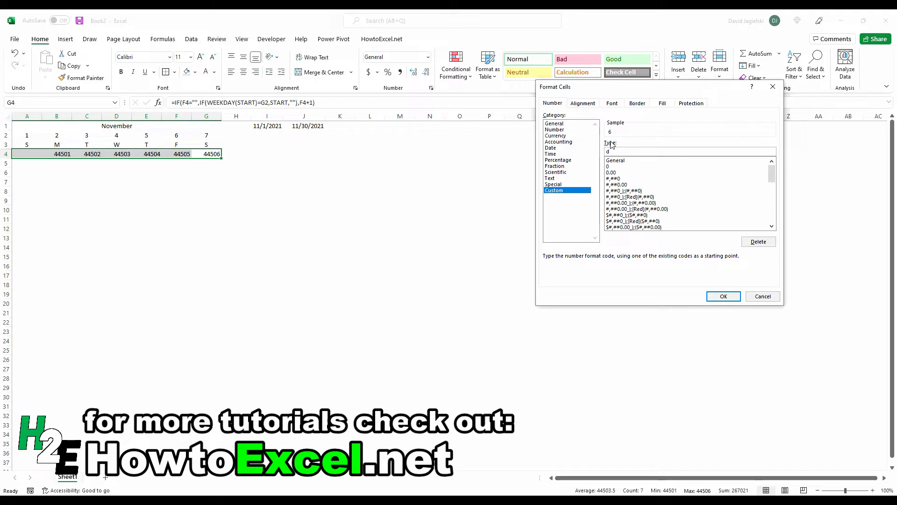
left_click(722, 295)
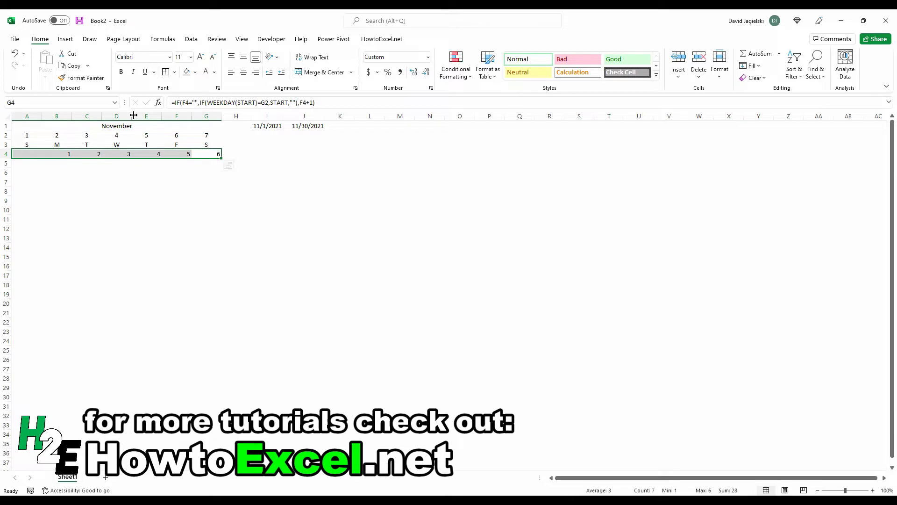
- Set the row 4 day numbers to font size 8, aligned top-left
left_click(184, 57)
type("8")
key("Return")
left_click(231, 56)
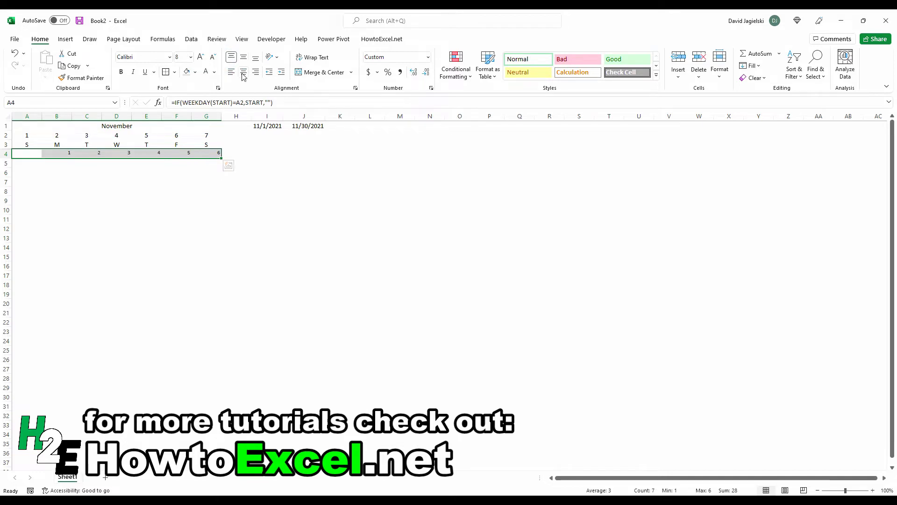
left_click(231, 72)
left_click(164, 218)
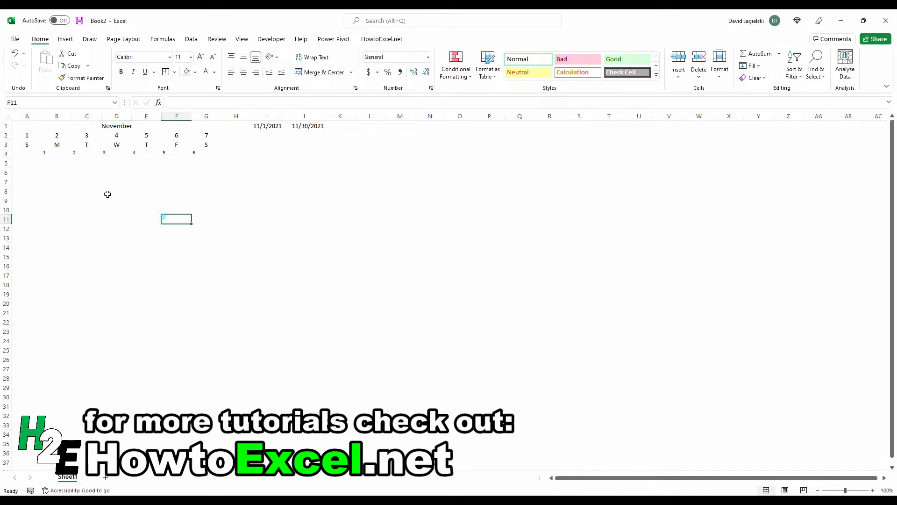
- Hide helper row 2 and the START/END columns I and J
left_click(4, 135)
right_click(5, 136)
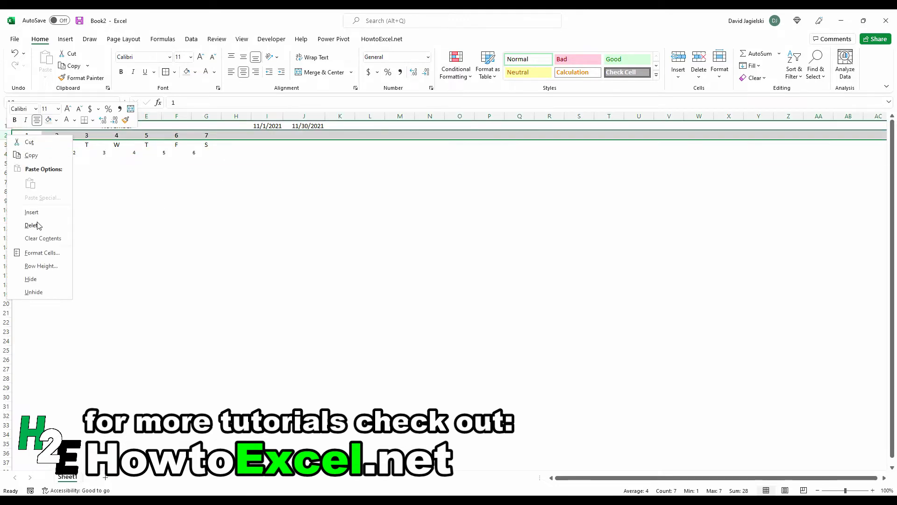
left_click(31, 279)
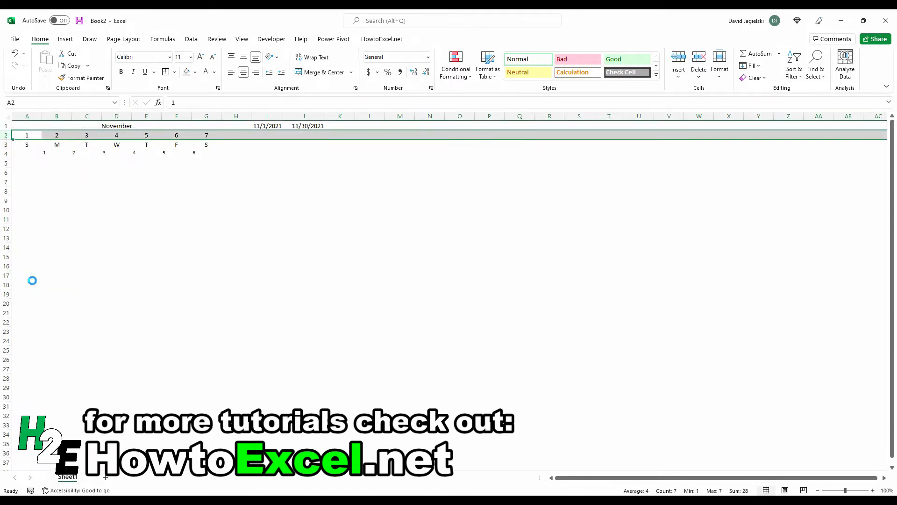
left_click(259, 229)
left_click(272, 118)
left_click(299, 117, "shift")
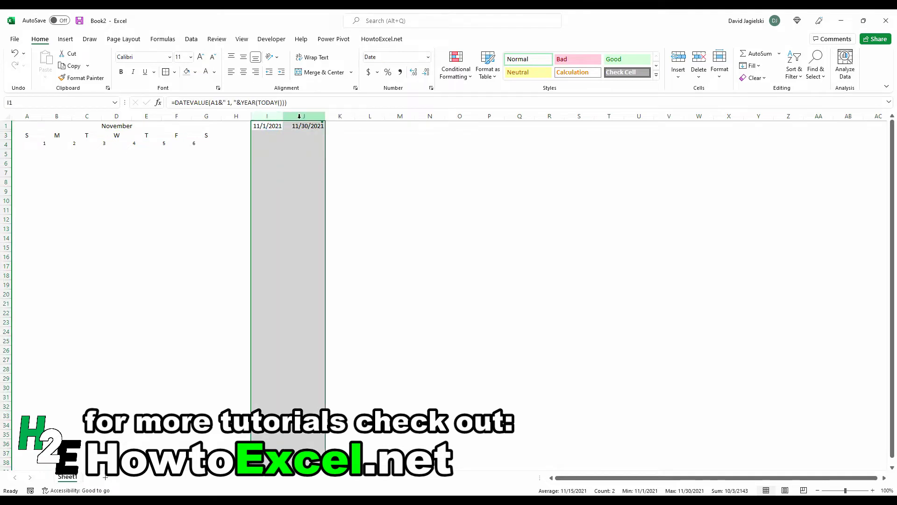
right_click(302, 118)
left_click(324, 262)
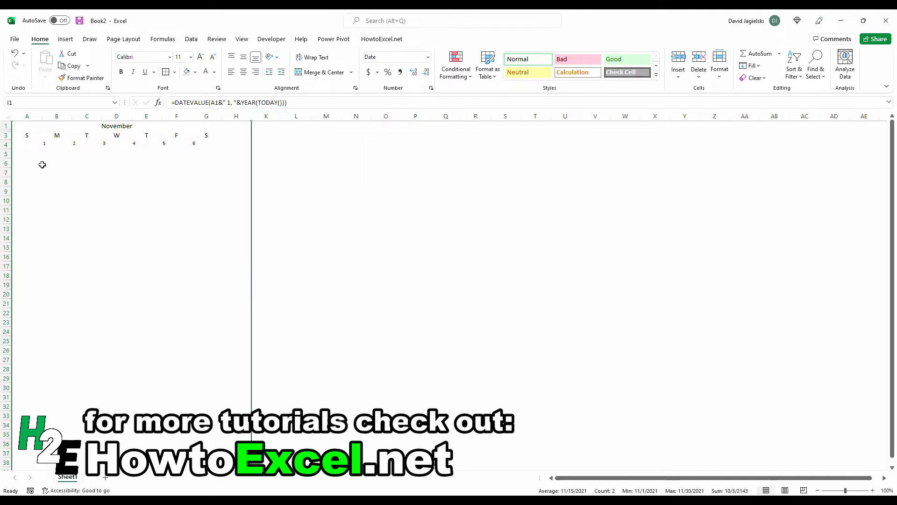
left_click(30, 150)
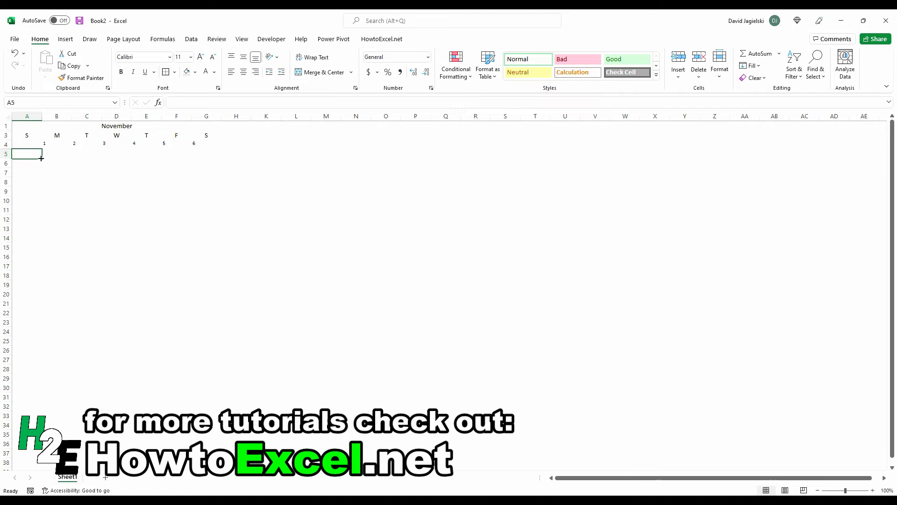
- Set row 5's height to 40 for the daily entries
left_click(5, 154)
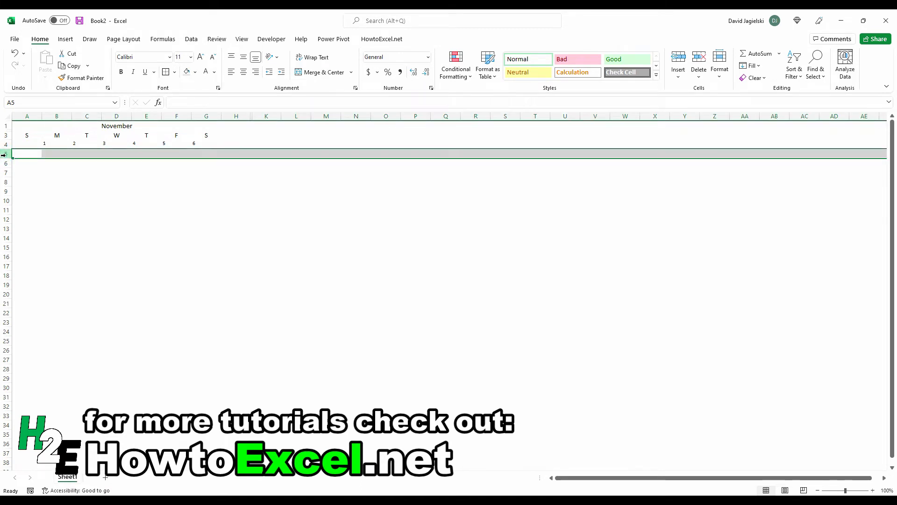
right_click(4, 154)
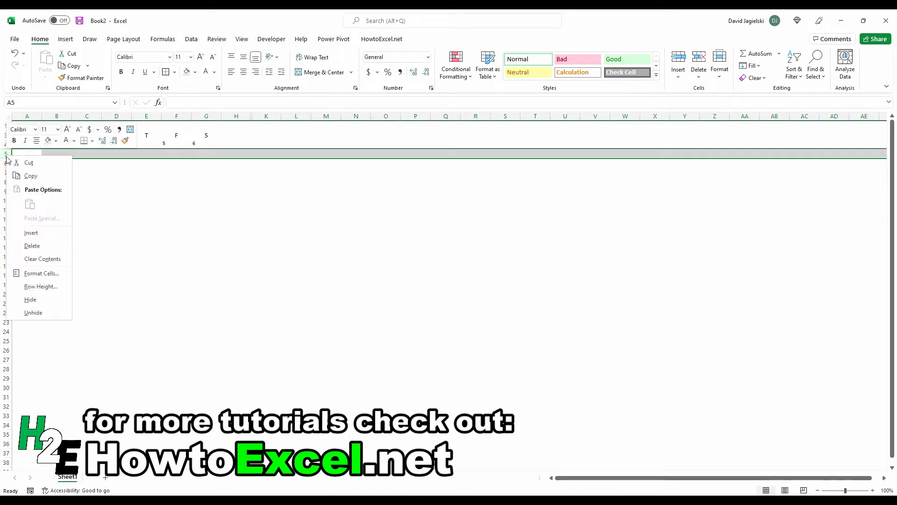
left_click(32, 286)
type("40")
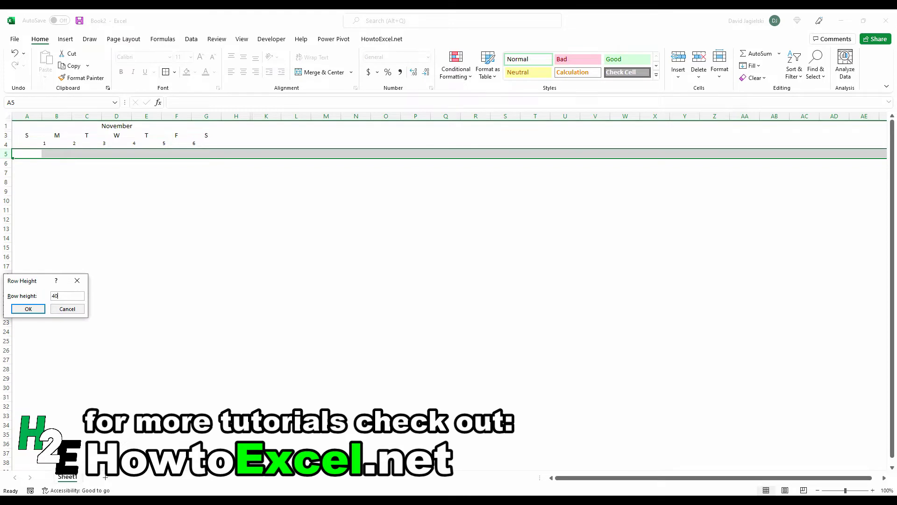
key("Return")
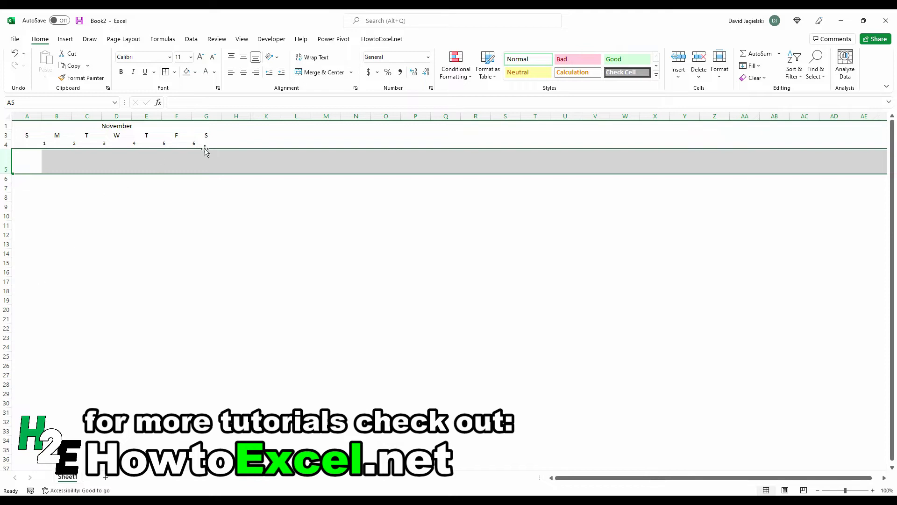
- Apply All Borders to the day cells A5:G5 and the date cells A4:G4
left_click_drag(200, 156, 20, 164)
left_click(174, 71)
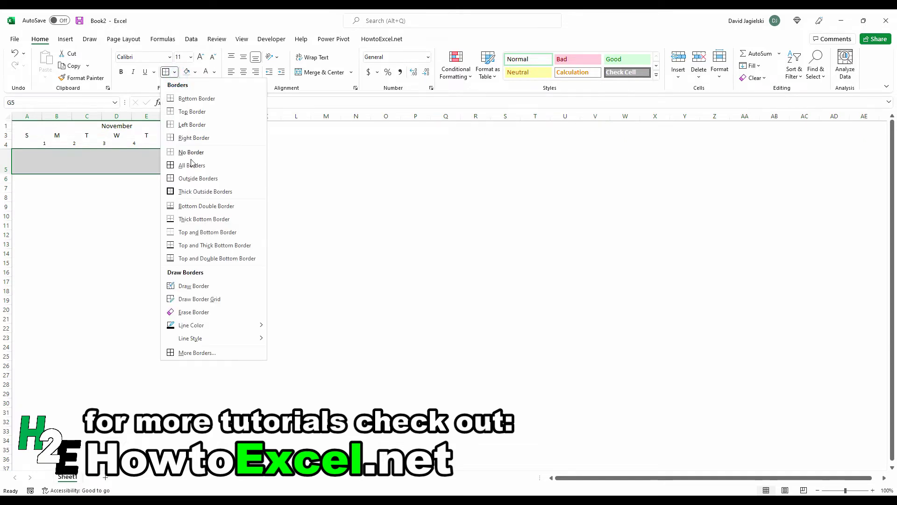
left_click(193, 166)
left_click_drag(200, 143, 24, 145)
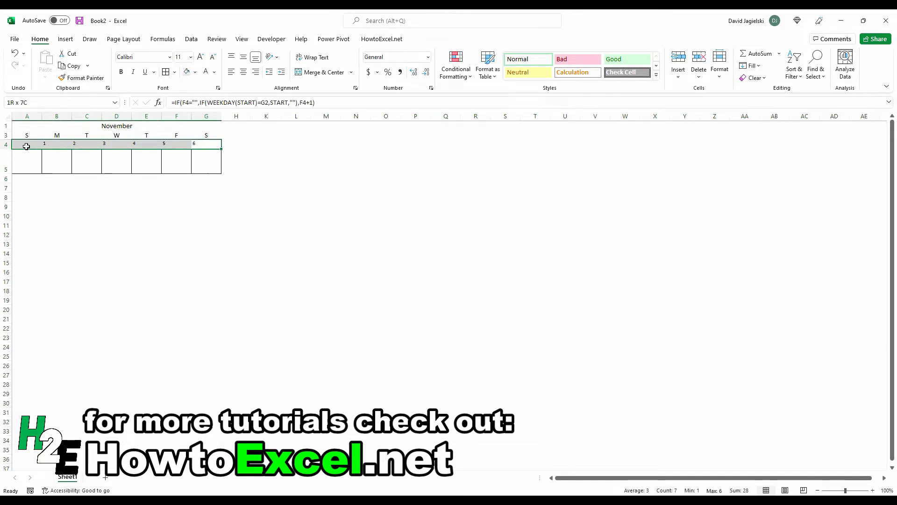
left_click(165, 71)
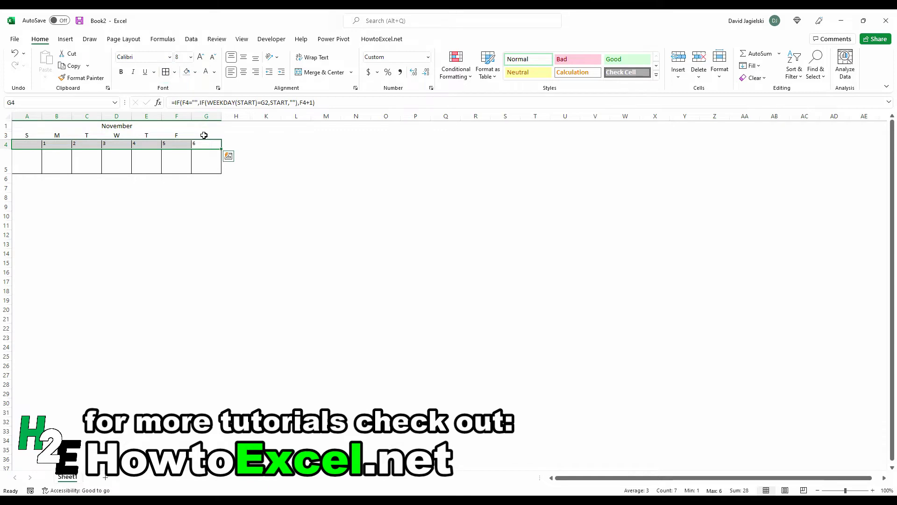
- Give the A3:G3 weekday header a black fill with bold text, and shade A4:G4 light grey
left_click_drag(204, 134, 25, 134)
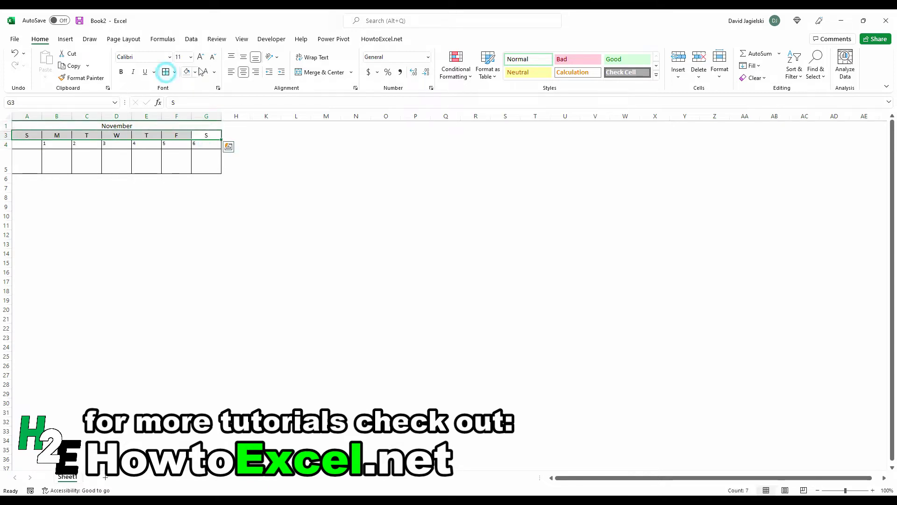
left_click(195, 72)
left_click(194, 96)
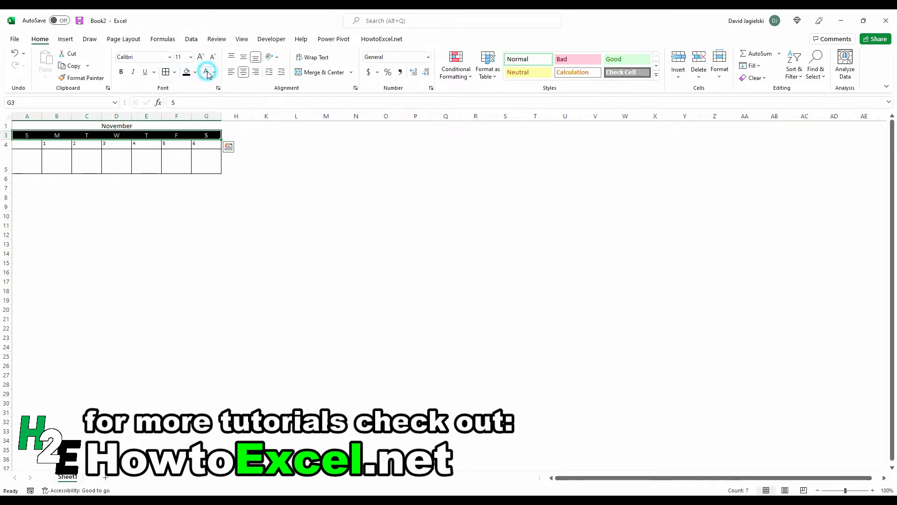
left_click(122, 72)
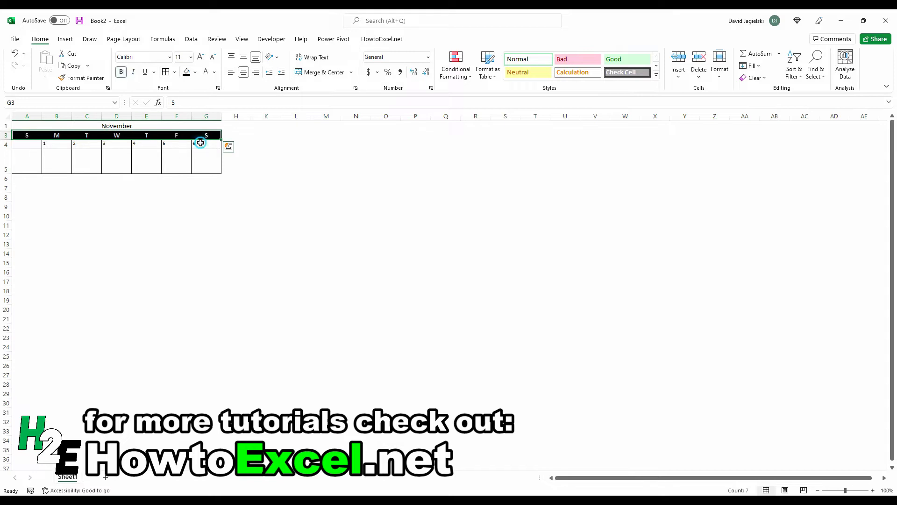
left_click_drag(201, 146, 30, 146)
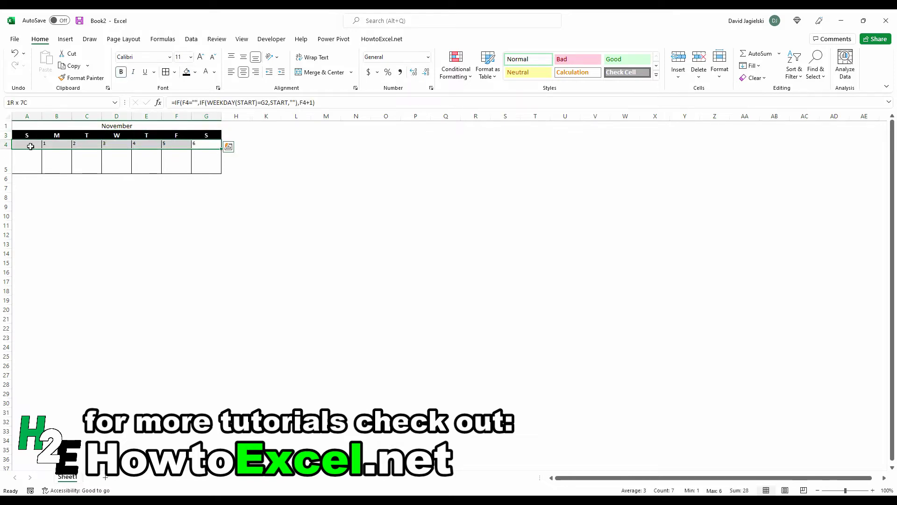
left_click(194, 73)
left_click(186, 120)
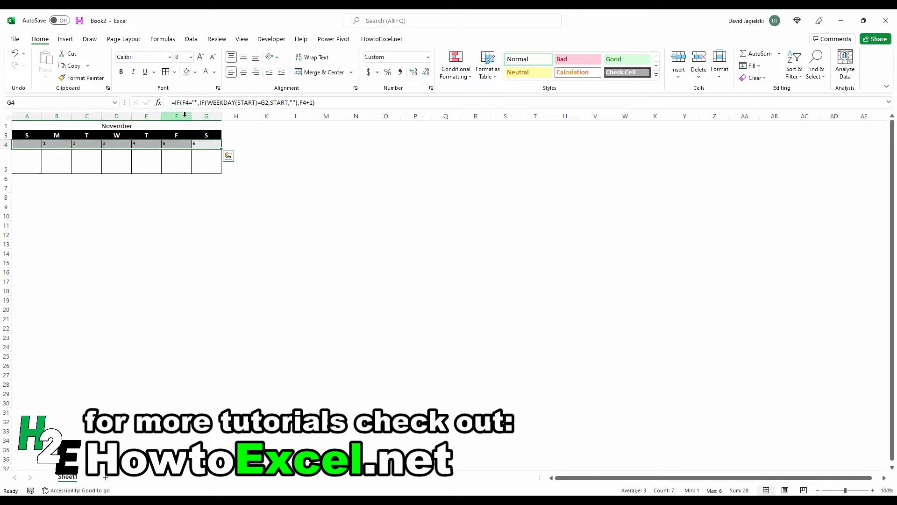
left_click(136, 198)
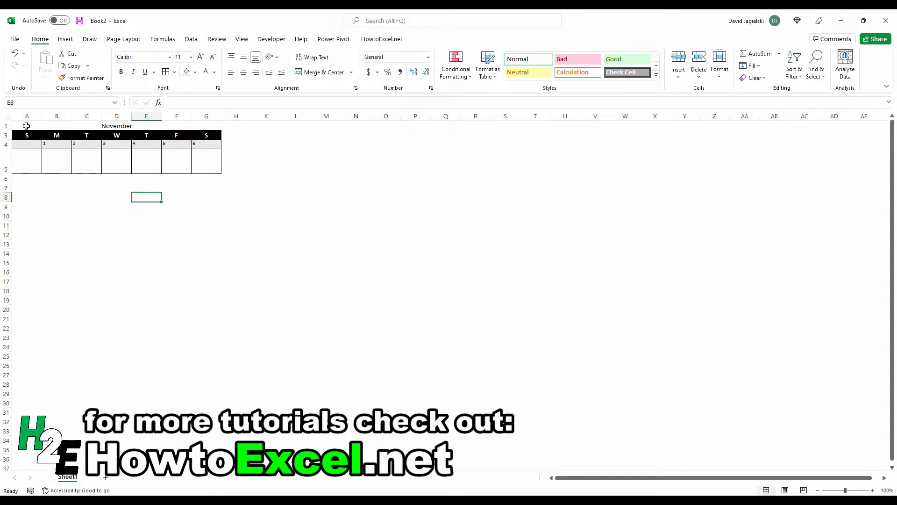
- Set columns A through G to width 20, then select the first week block A4:G5
left_click_drag(26, 116, 207, 121)
right_click(209, 117)
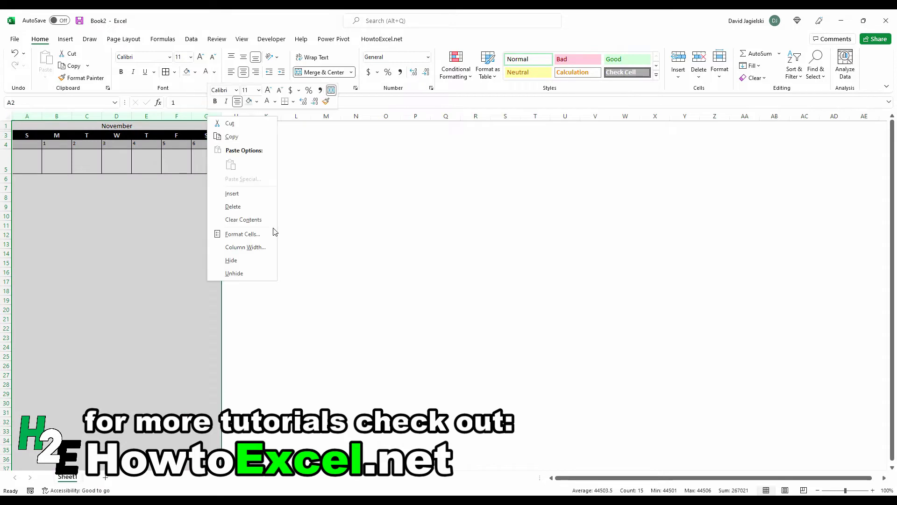
left_click(261, 248)
key("Return")
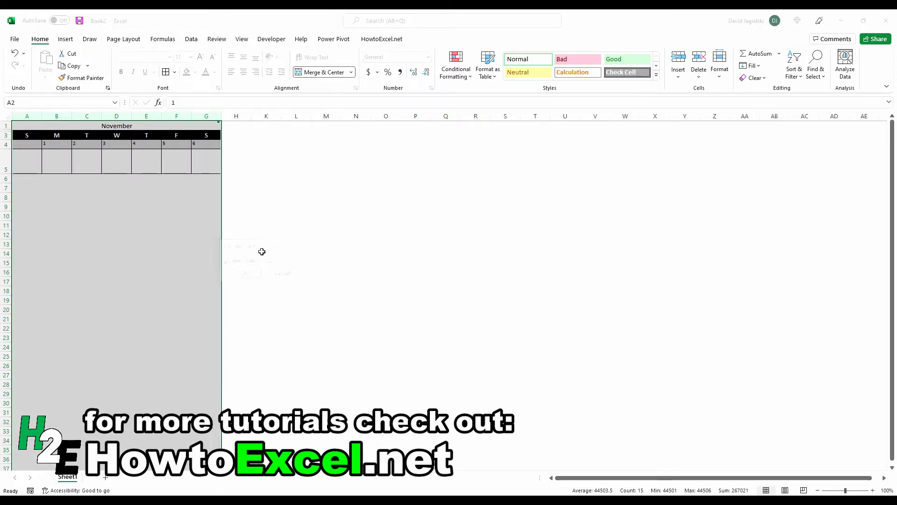
left_click(226, 246)
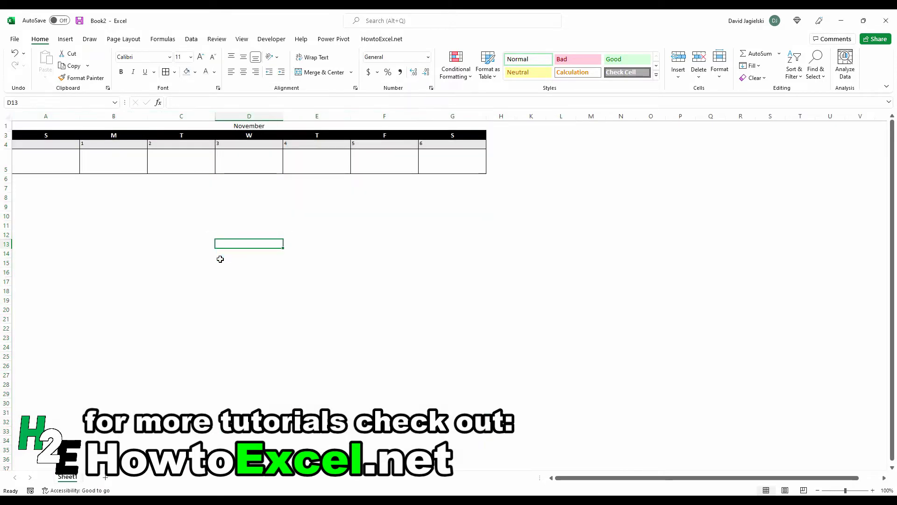
left_click_drag(64, 147, 436, 169)
- Copy the first week block into A6:G7, A8:G9, A10:G11 and A12:G13
key("ctrl+c")
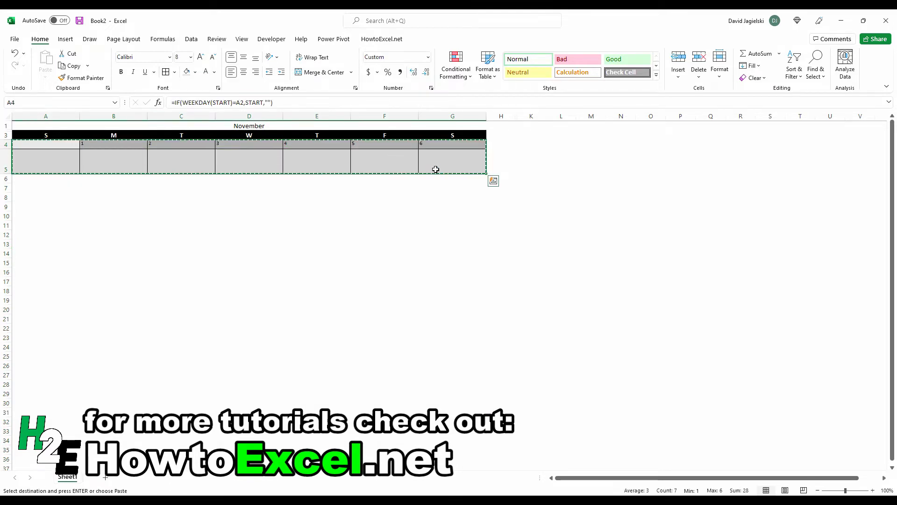
key("Down")
key("Down")
key("ctrl+v")
key("Down")
key("Down")
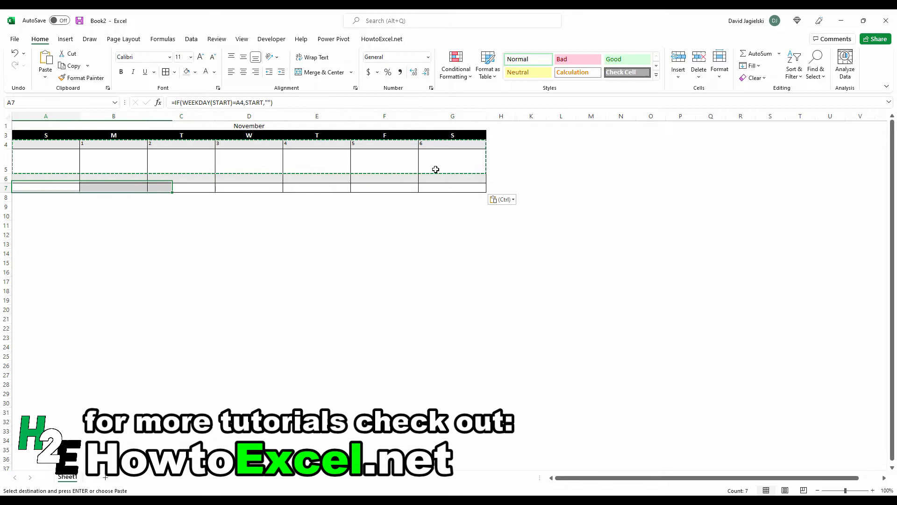
key("ctrl+v")
key("Down")
key("Down")
key("ctrl+v")
key("Down")
key("Down")
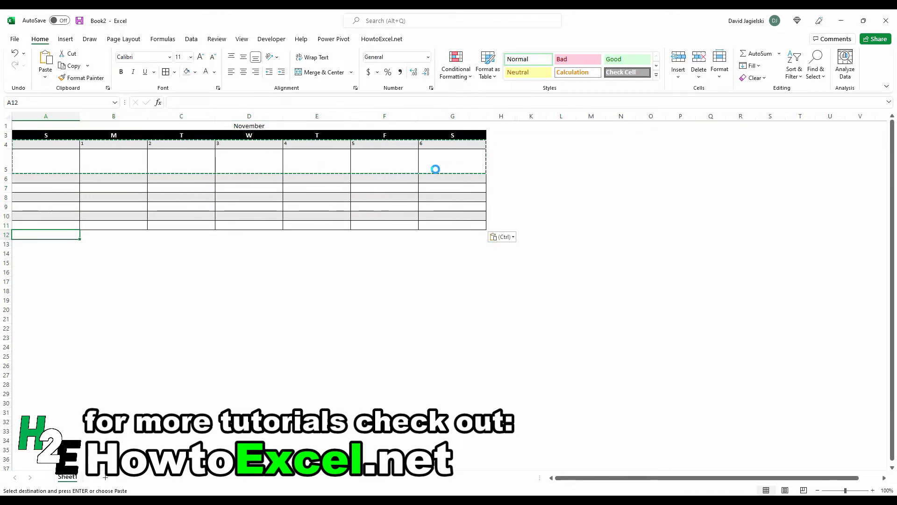
key("ctrl+v")
key("Escape")
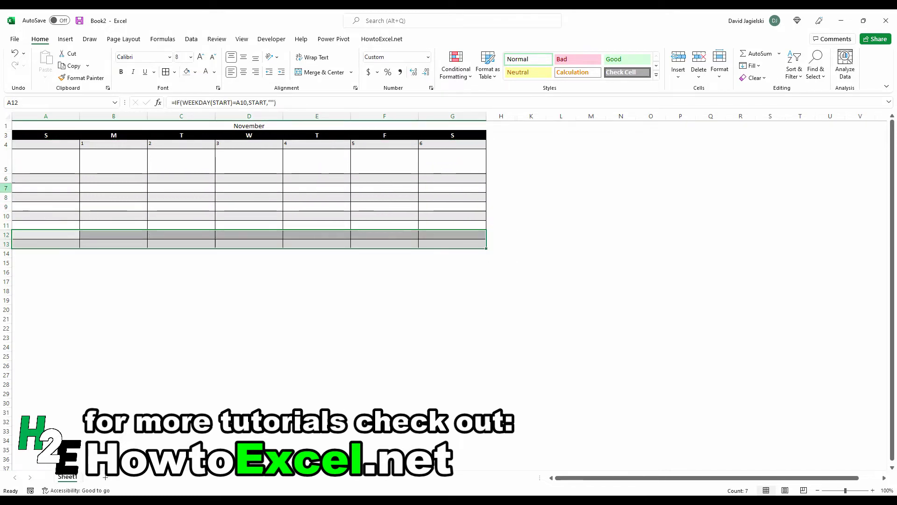
- Set rows 7, 9, 11 and 13 to height 40
left_click(5, 187)
left_click(6, 207, "ctrl")
left_click(6, 226, "ctrl")
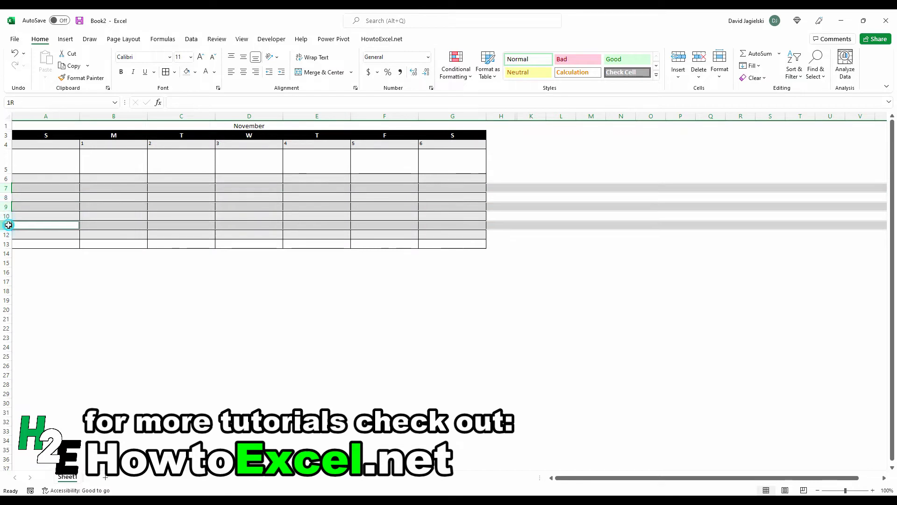
left_click(7, 244, "ctrl")
right_click(7, 244)
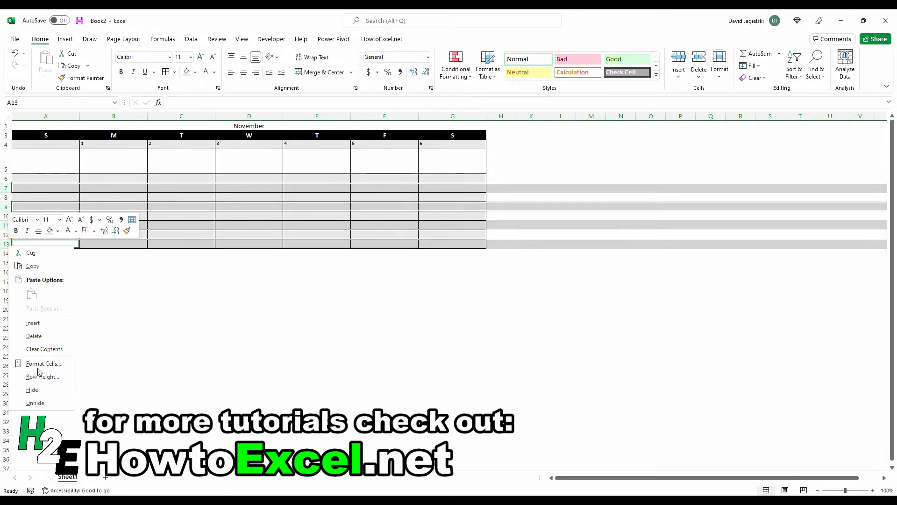
left_click(40, 373)
key("Return")
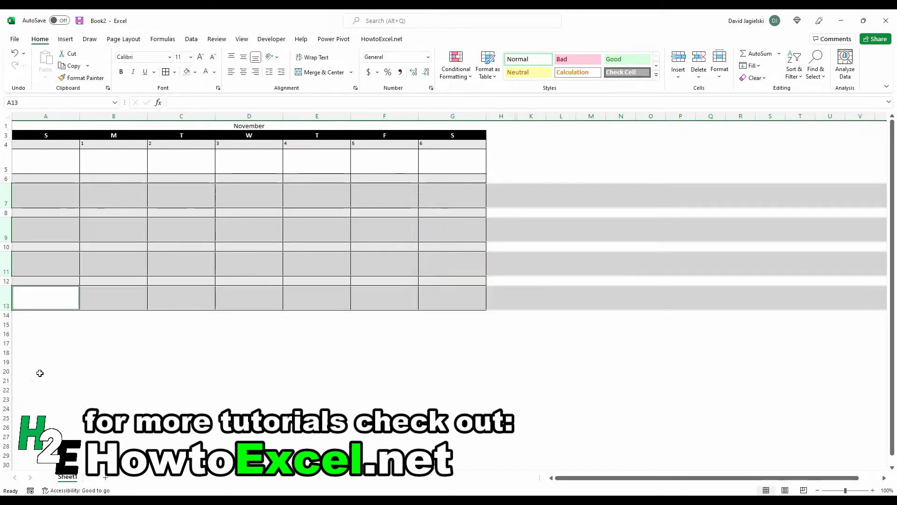
left_click(110, 255)
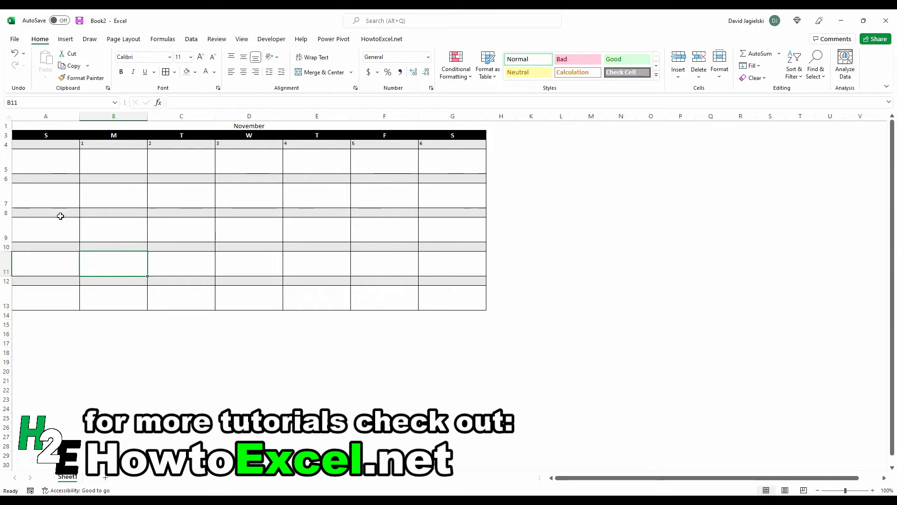
- Copy the week block into A14:G15 and give row 15 the calendar row height
left_click_drag(55, 280, 449, 297)
key("ctrl+c")
key("Down")
key("Down")
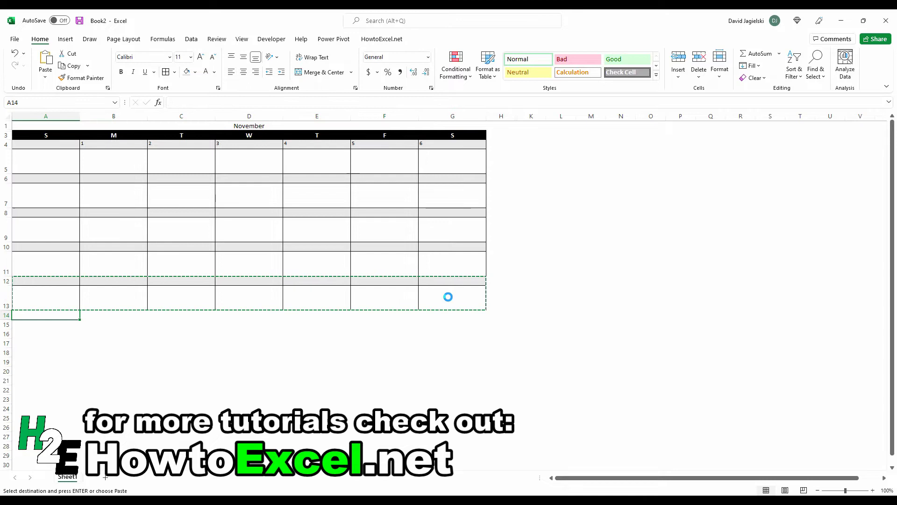
key("ctrl+v")
key("Down")
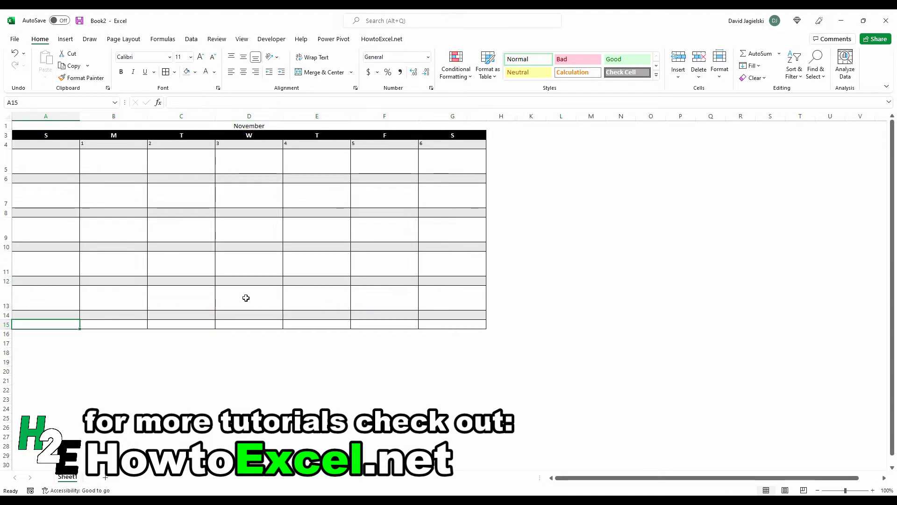
right_click(6, 325)
left_click(33, 454)
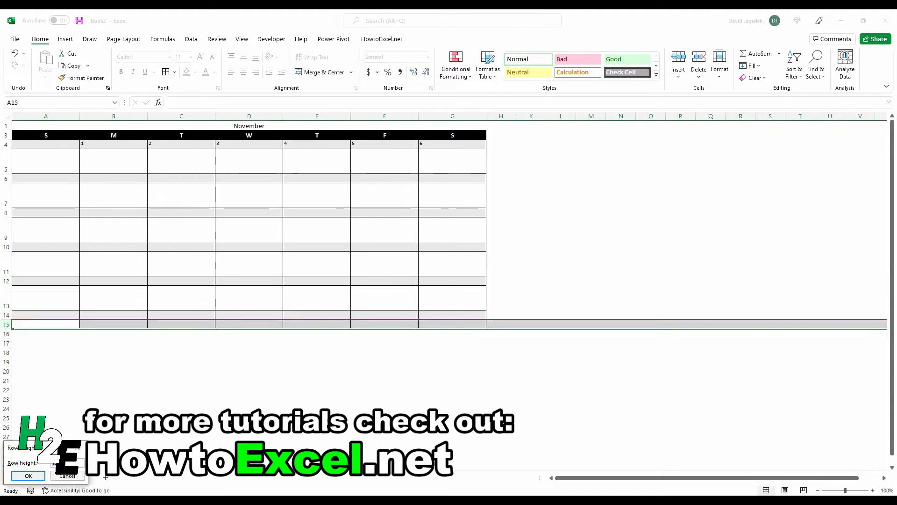
left_click(29, 475)
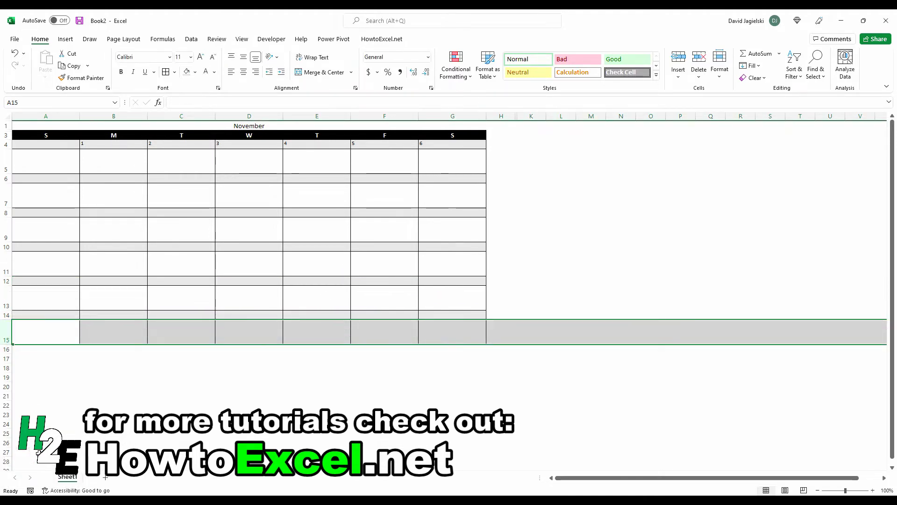
left_click(319, 214)
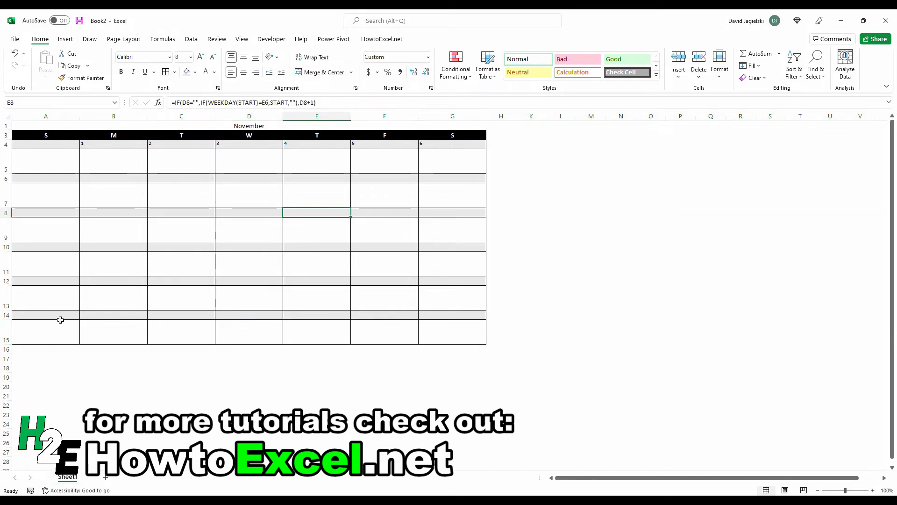
- Enter =+G4+1 in A6 so week two starts the day after G4
left_click(62, 179)
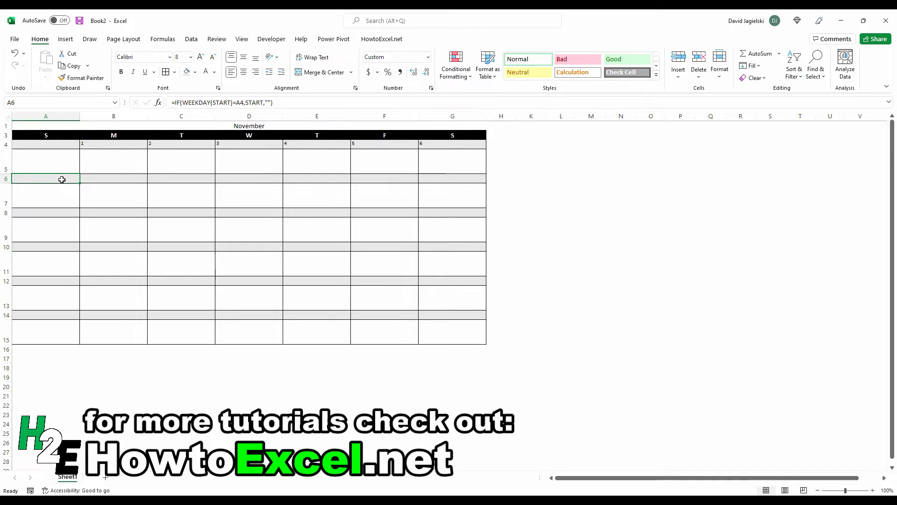
type("+")
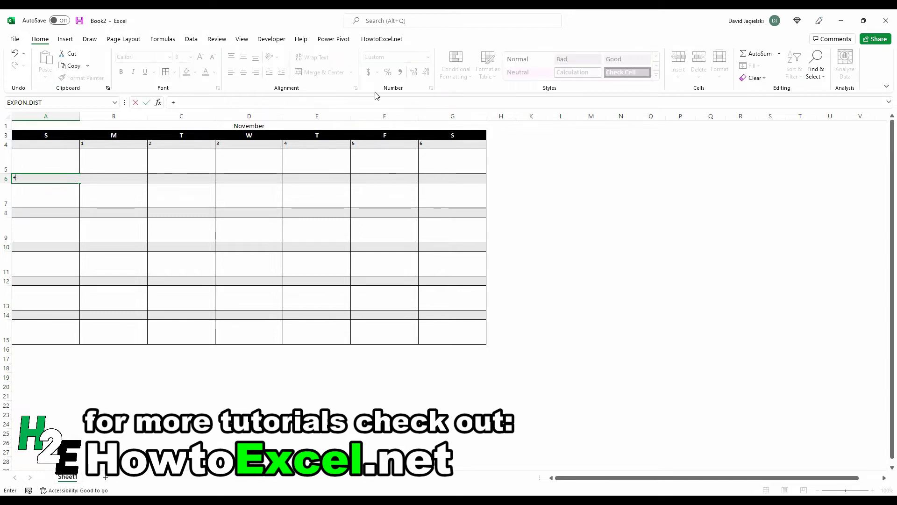
left_click(461, 144)
type("+")
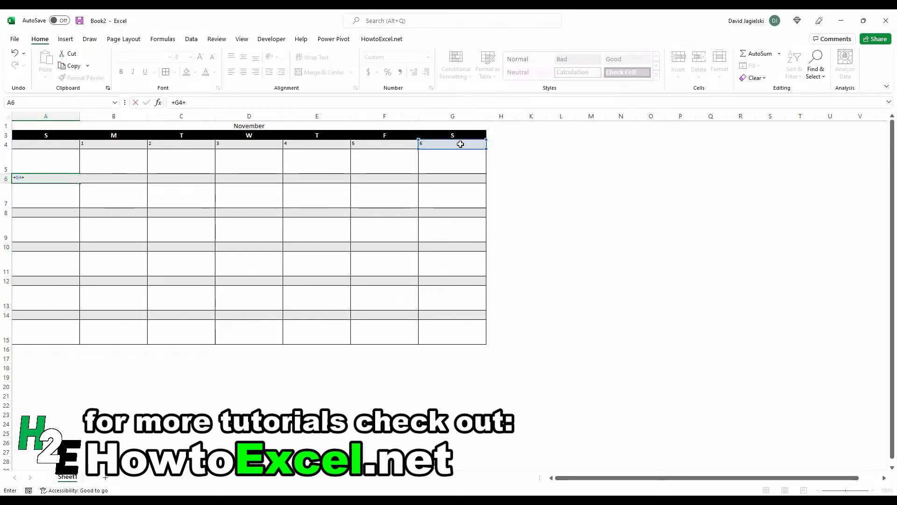
type("1")
key("Return")
- Enter =+A6+1 in B6 and fill it across to G6
key("Up")
key("Right")
type("+")
key("Left")
type("+")
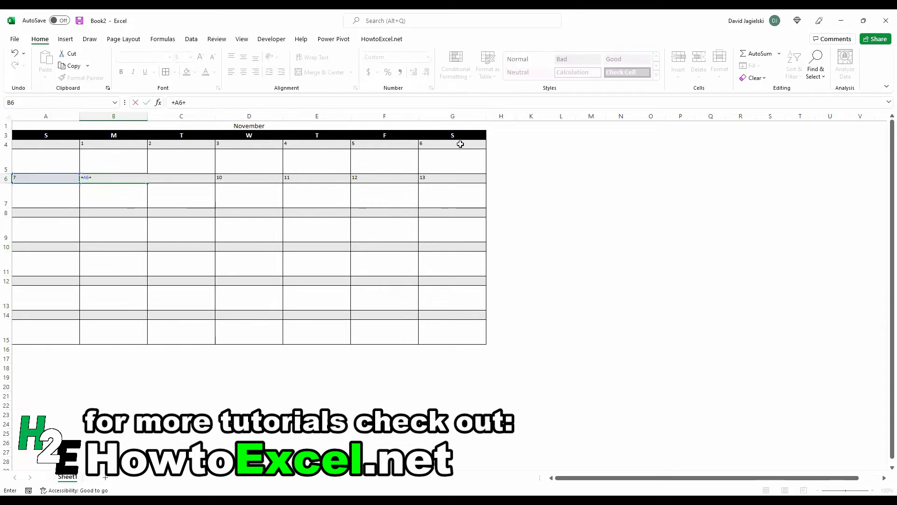
type("1")
key("Return")
key("Up")
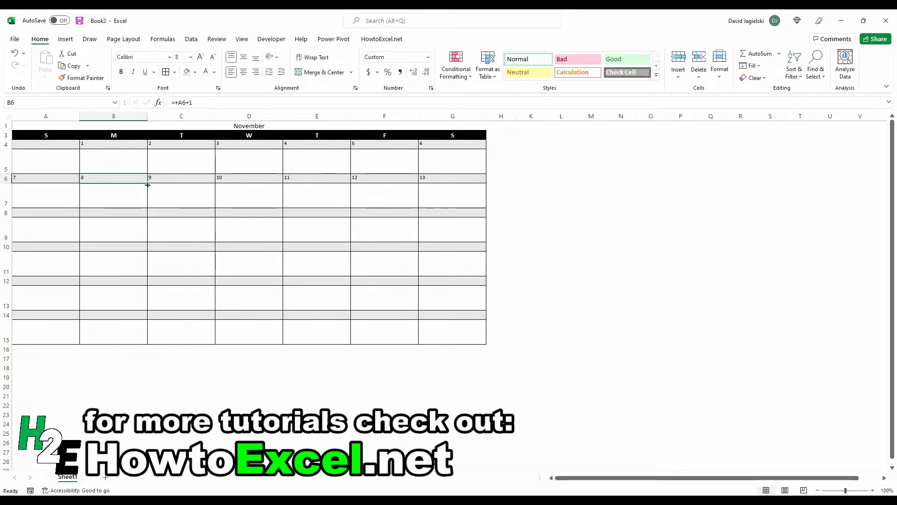
left_click_drag(147, 184, 458, 177)
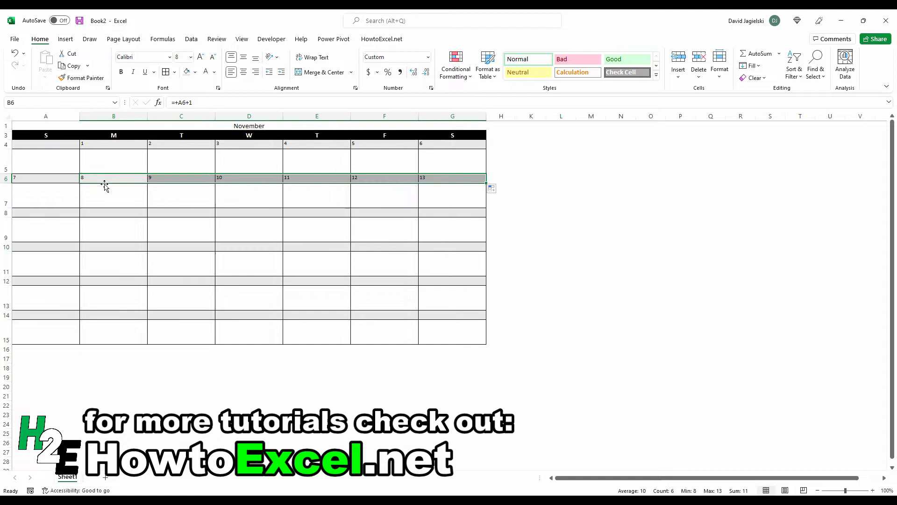
- Copy the A6:G6 formulas into rows 8 and 10 for weeks three and four
left_click_drag(66, 178, 448, 178)
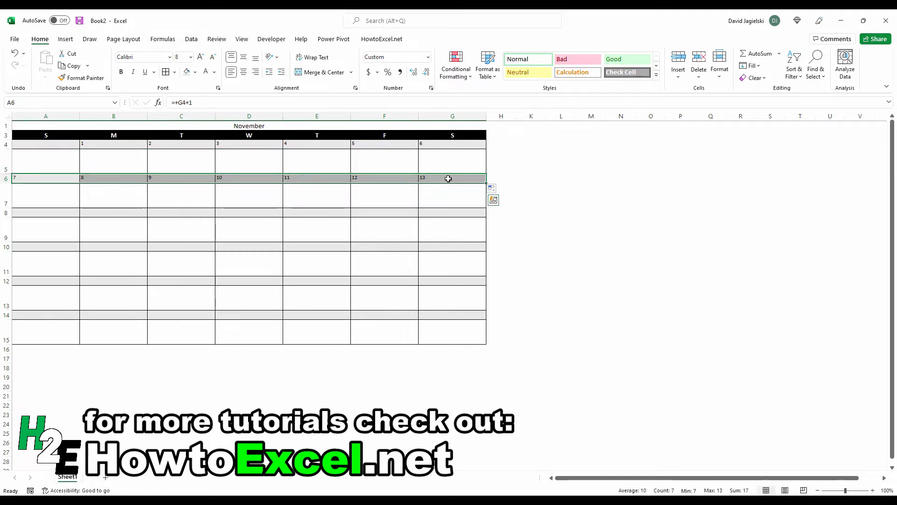
key("ctrl+c")
key("Down")
key("Down")
key("ctrl+v")
key("Down")
key("Down")
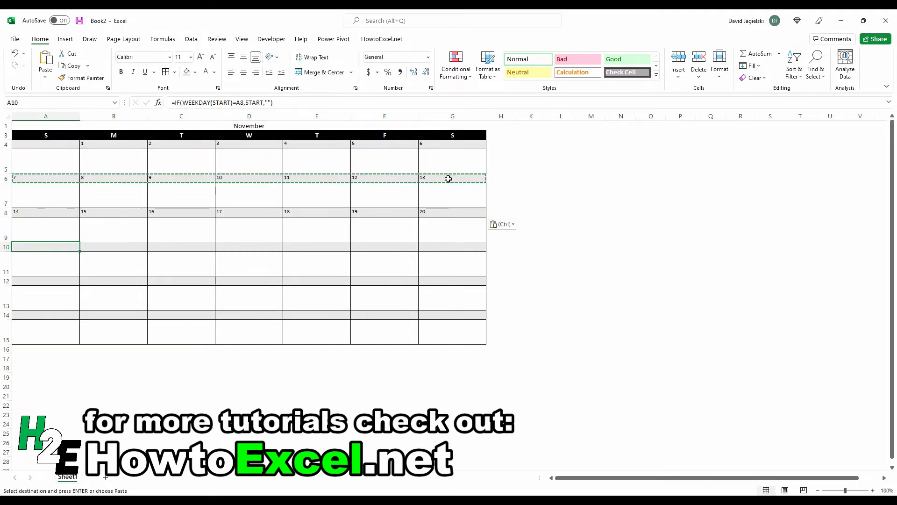
key("ctrl+v")
key("Escape")
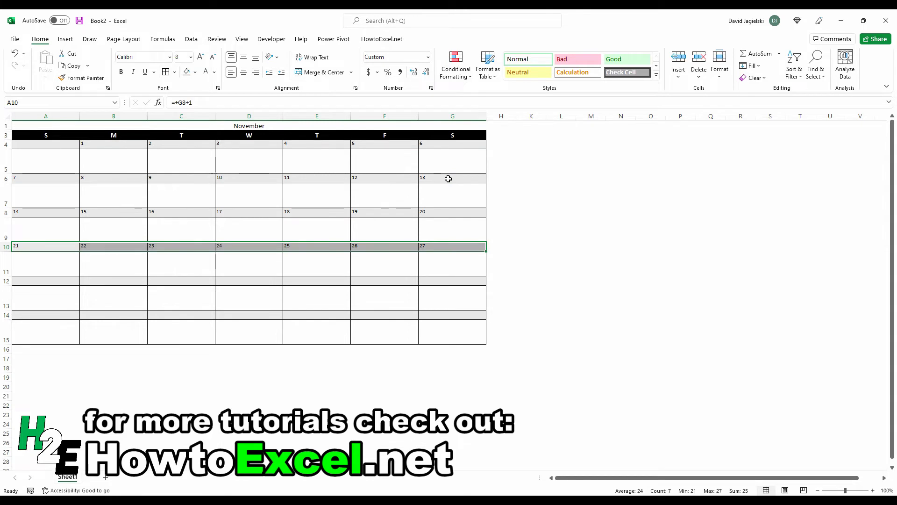
key("Down")
key("Down")
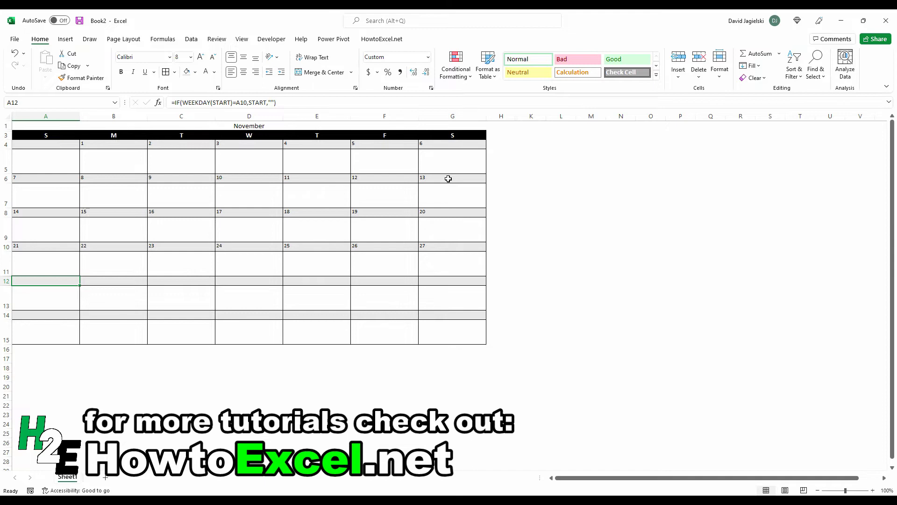
- Enter =IF(G10+1>end,"",G10+1) in A12 so it shows 28
type("=if(")
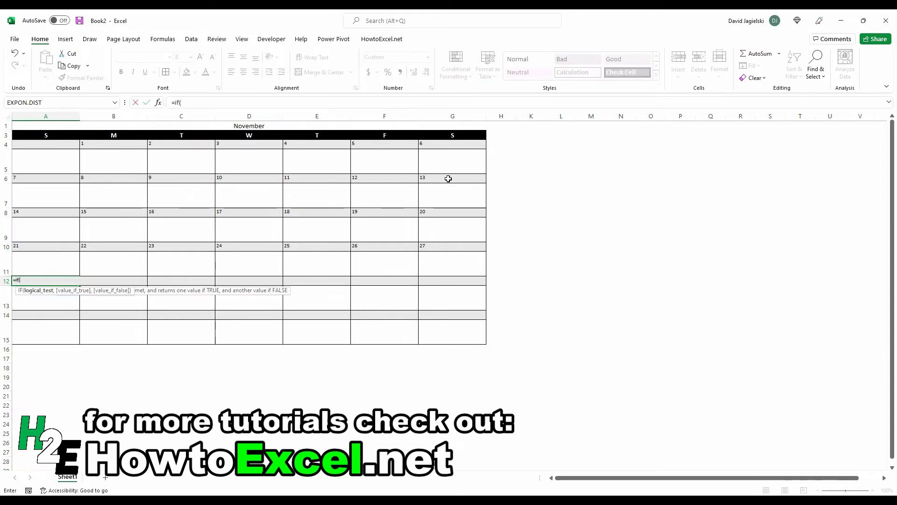
left_click(467, 248)
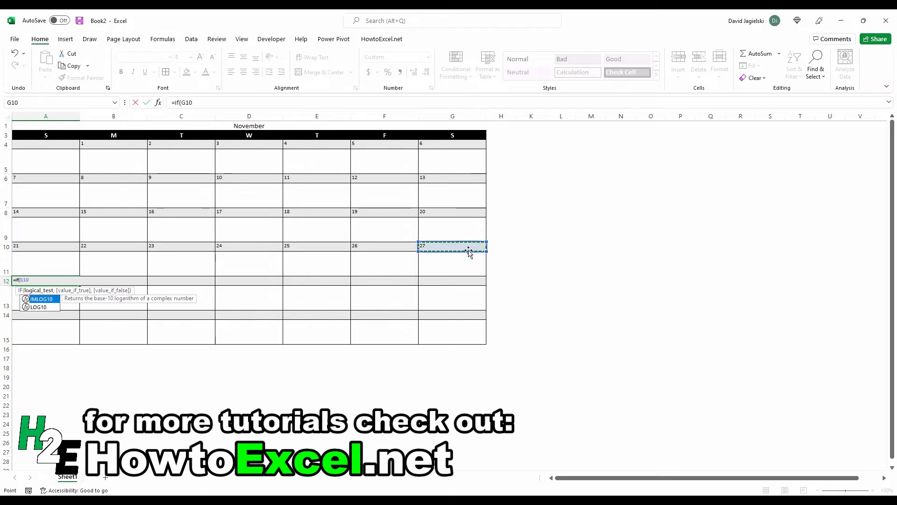
type("+1>")
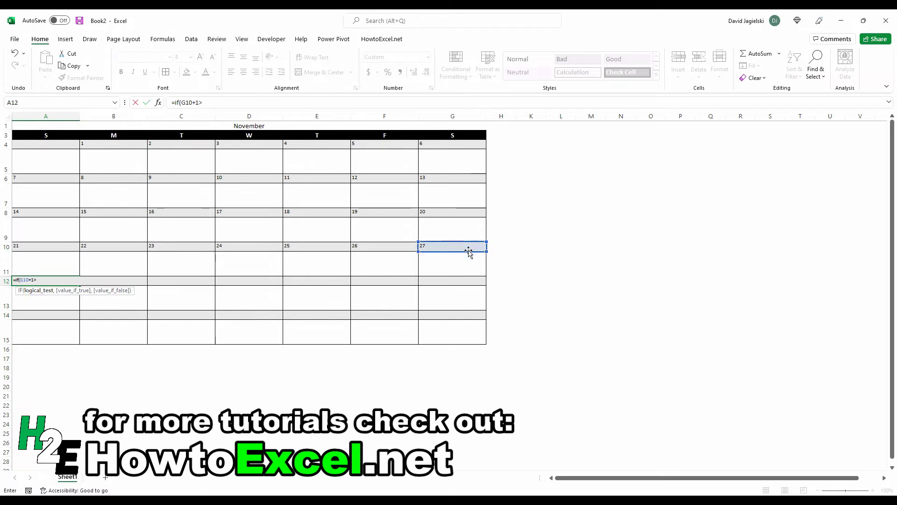
type("end,")
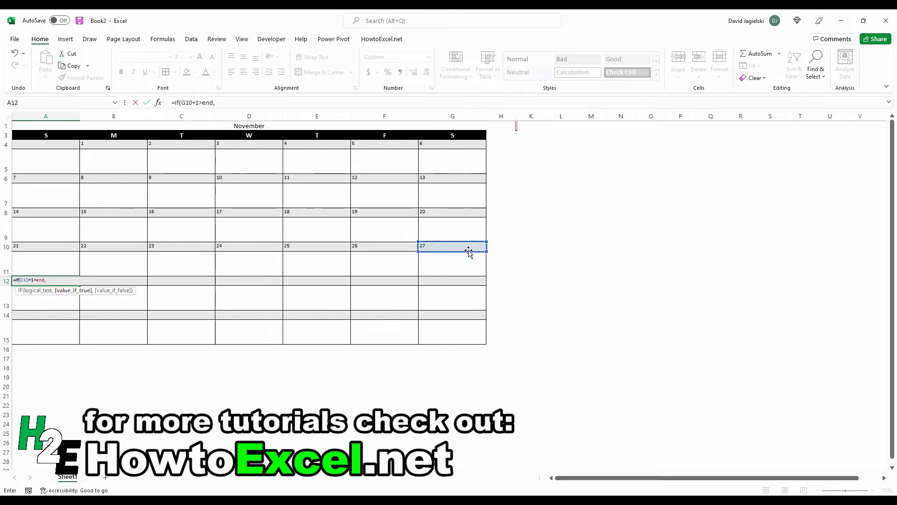
type("\"\"")
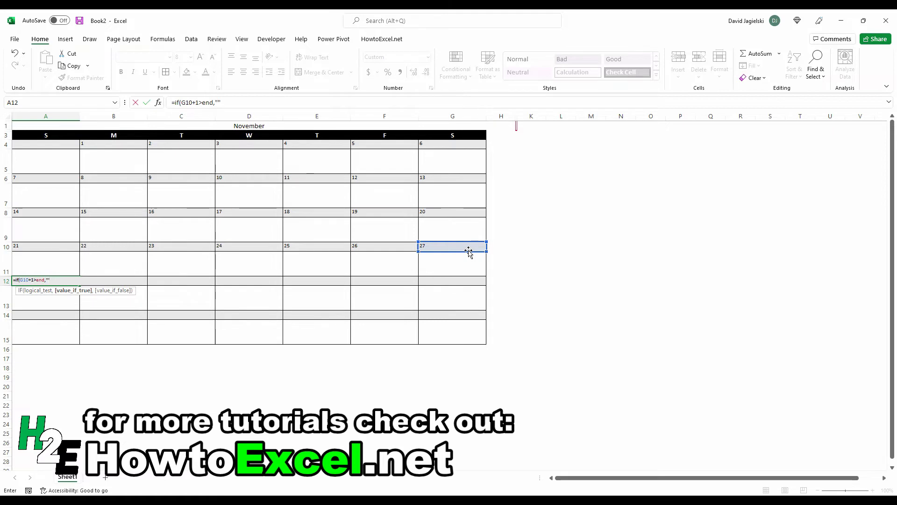
type(",G")
left_click(468, 251)
type("+1")
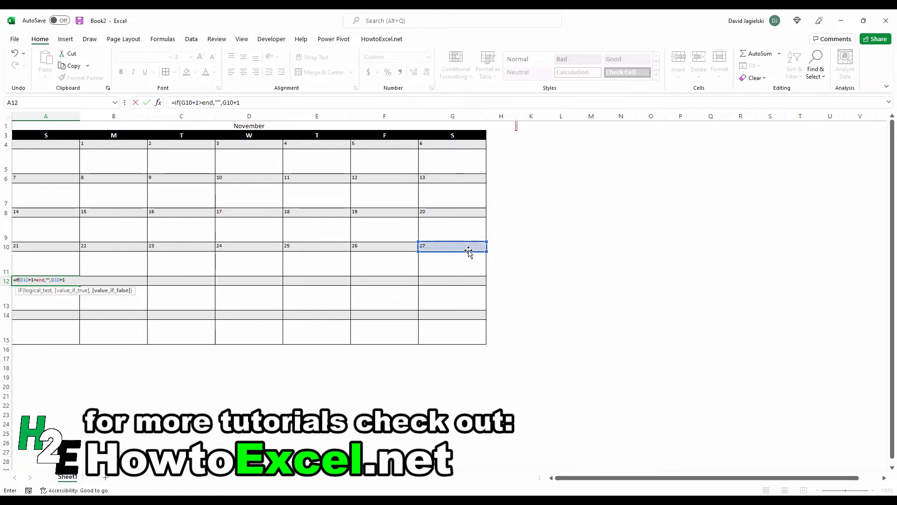
type(")")
key("Return")
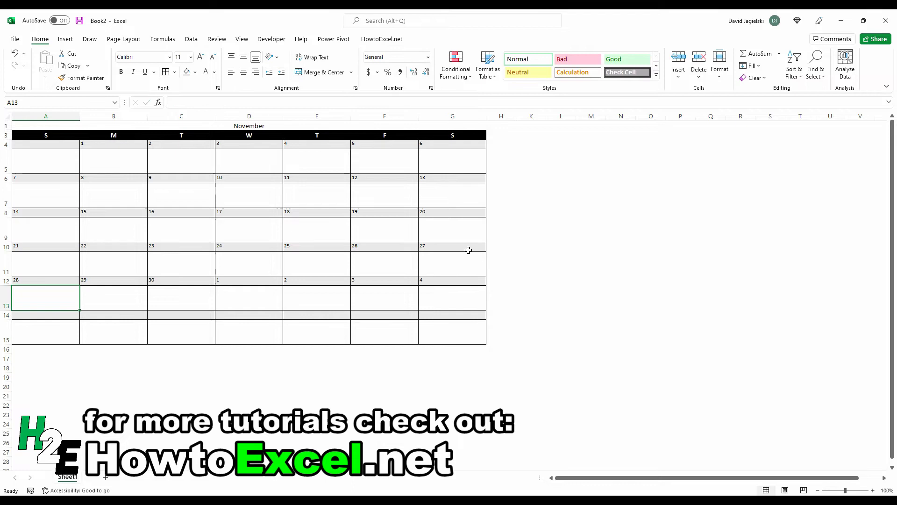
- Enter =IF(A12="","",IF(A12+1>end,"",A12+1)) in B12, fixing the formula error
key("Up")
key("Right")
type("=if")
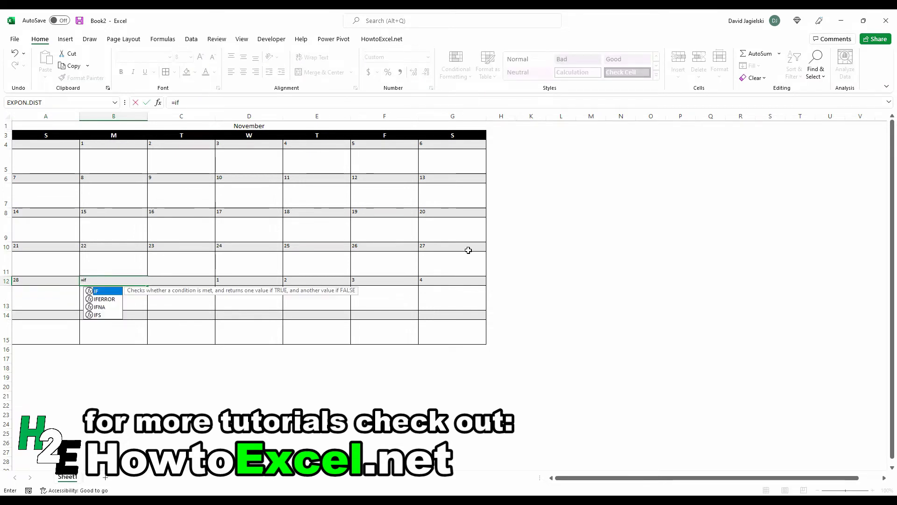
type("(")
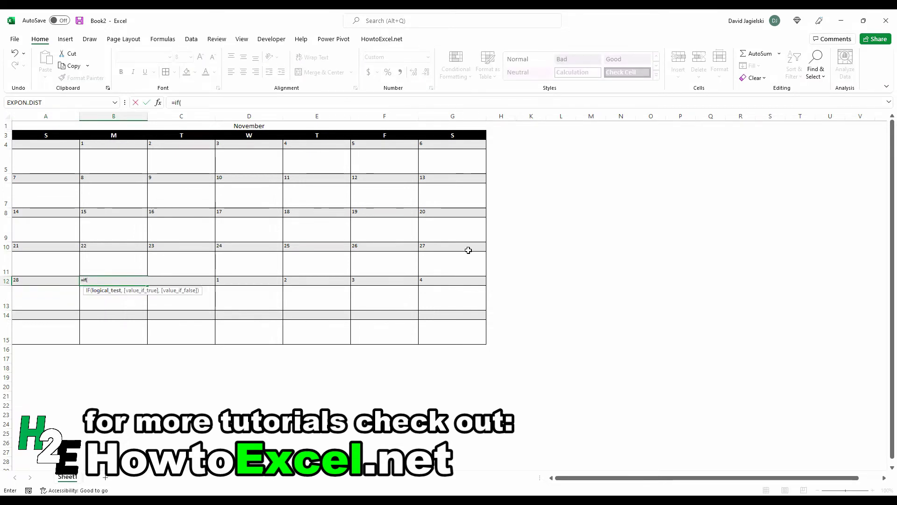
key("Left")
type("+1")
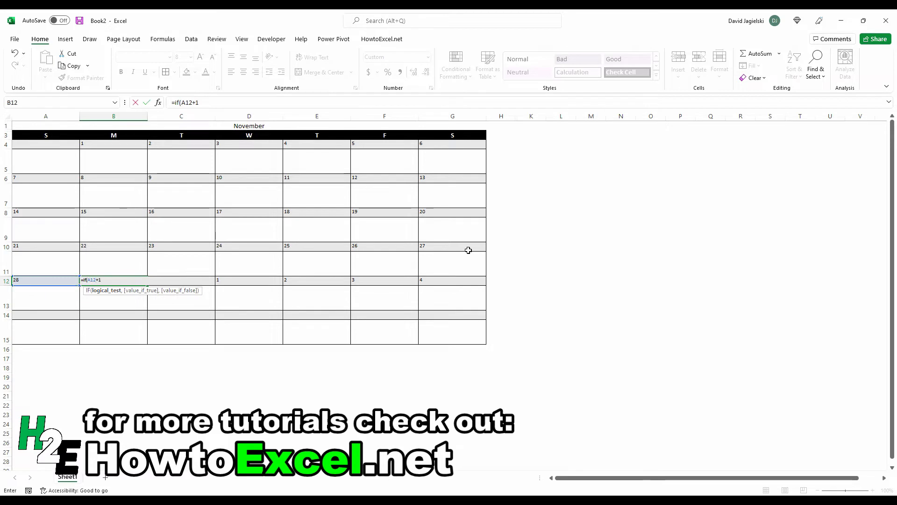
type(">end,")
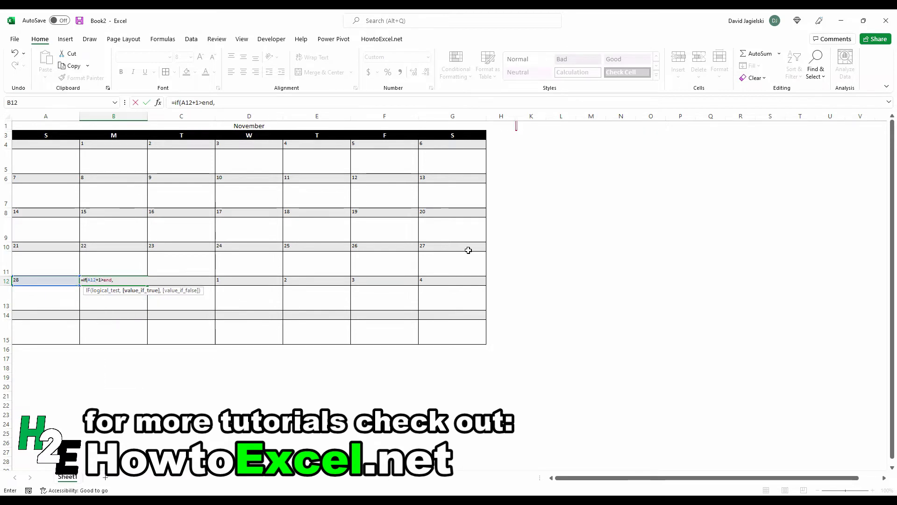
type("\"\",A")
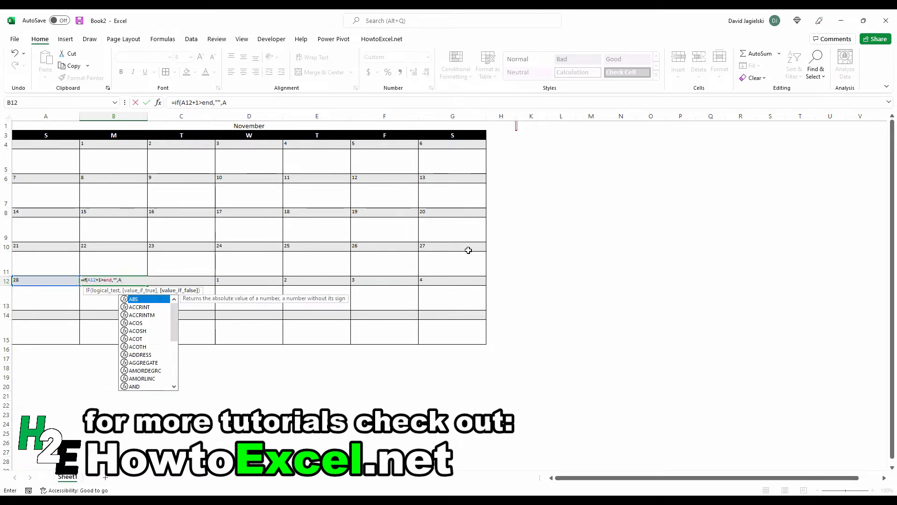
type("12+1)")
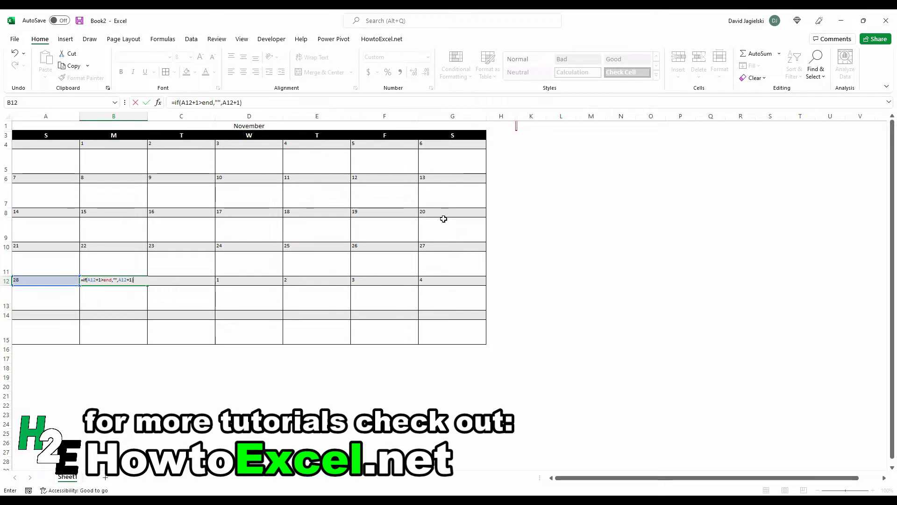
left_click(173, 102)
type("if(")
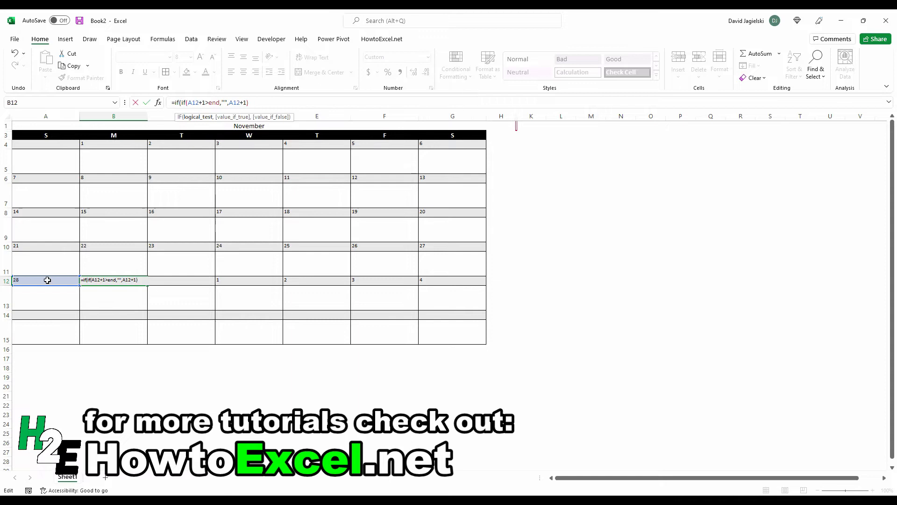
left_click(47, 280)
type("=")
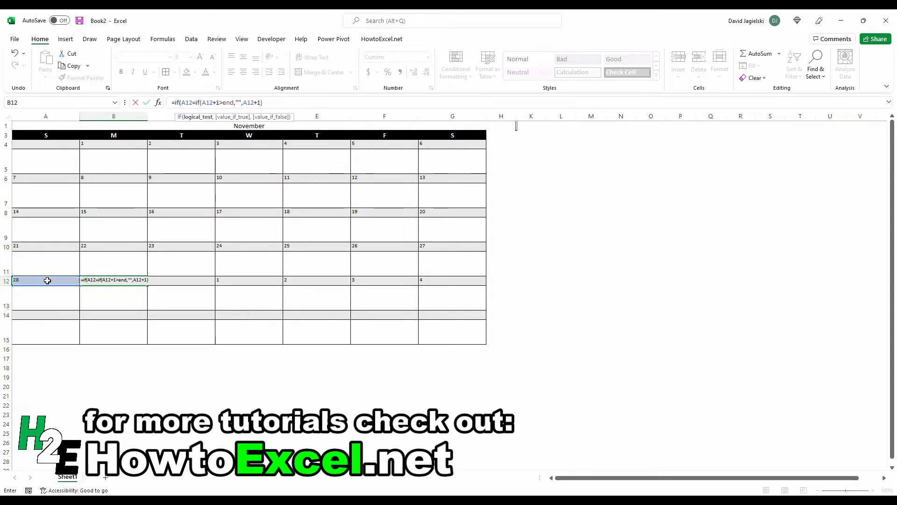
type("\"\"")
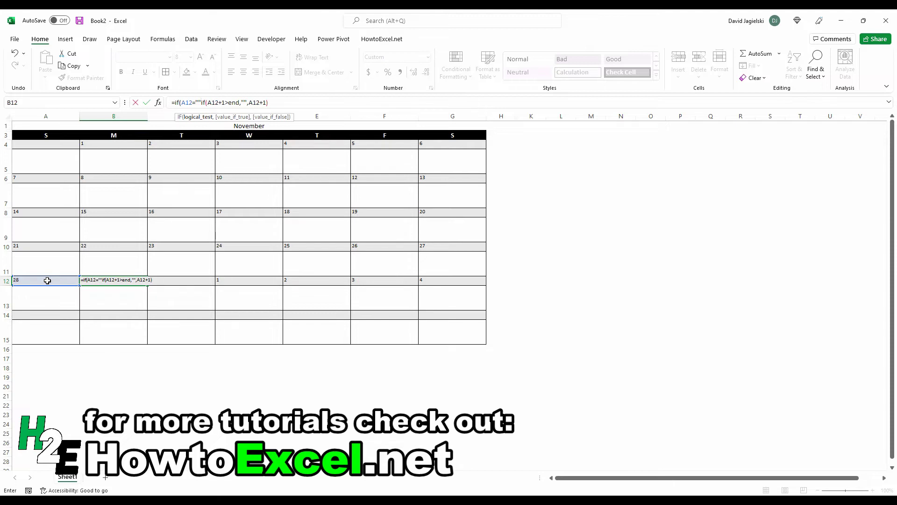
type(",\"\"")
key("Return")
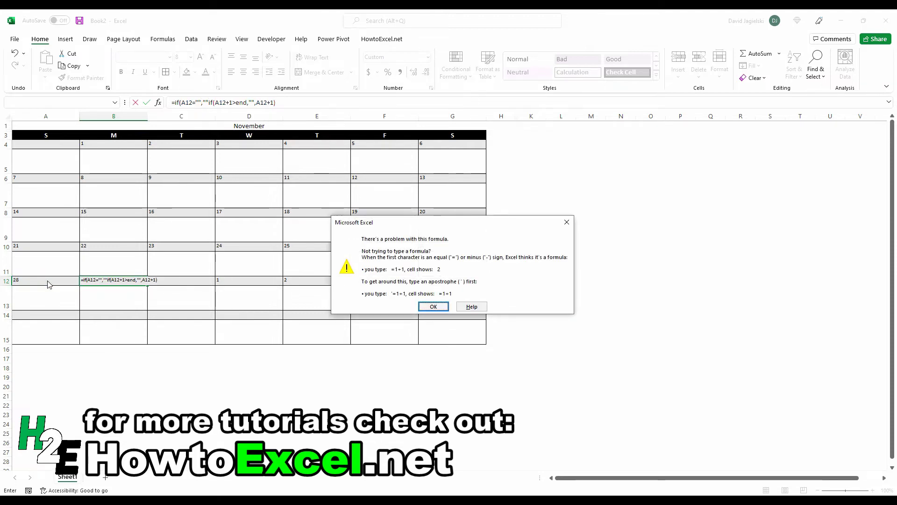
key("Return")
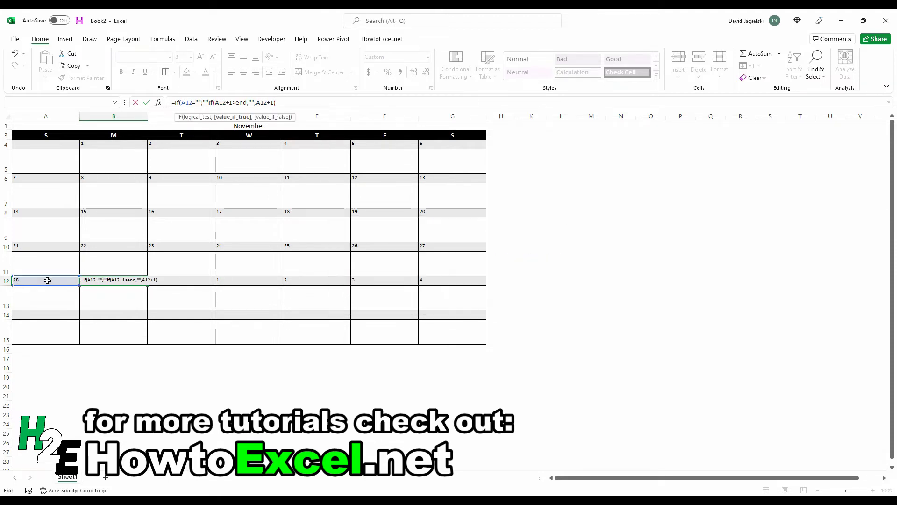
type(",")
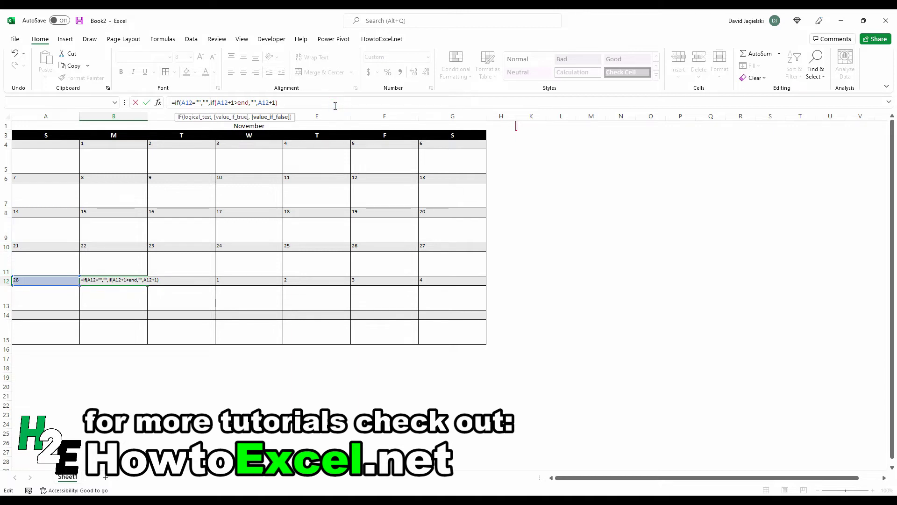
key("Return")
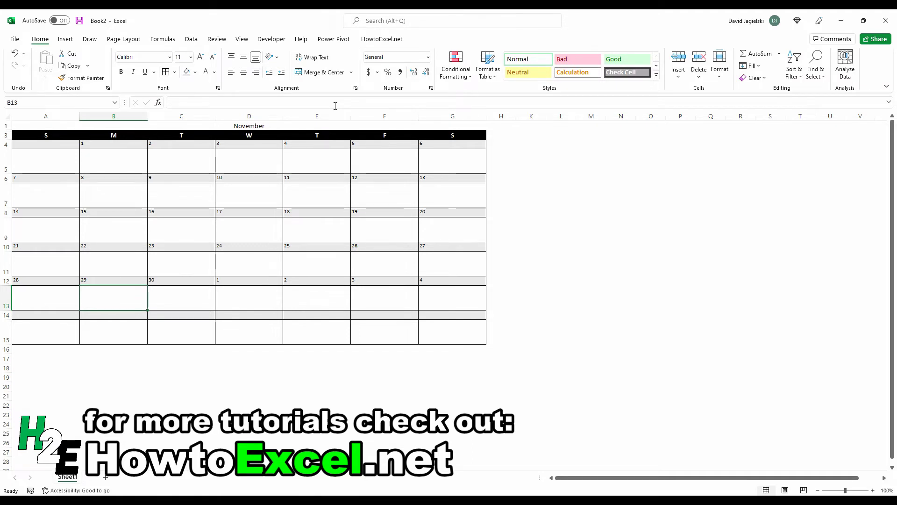
- Fill B12's formula across to G12 and copy A12:G12 into row 14
left_click(146, 278)
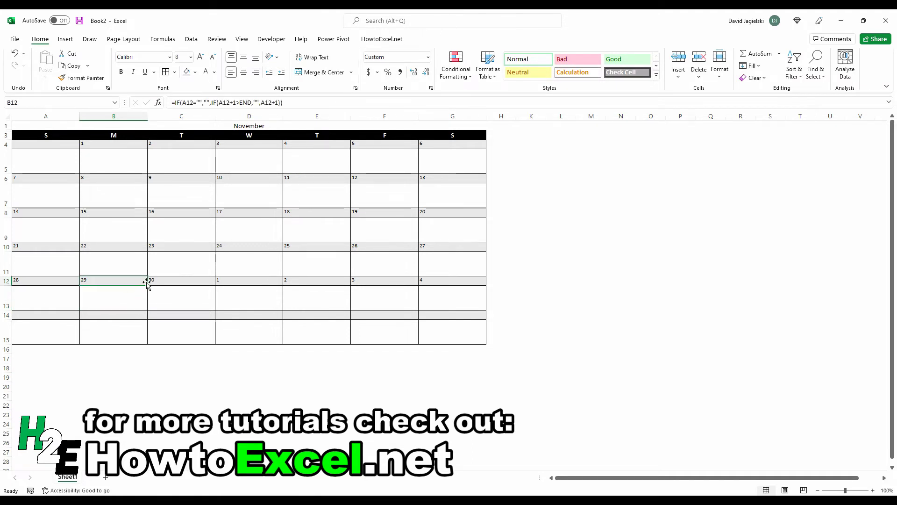
left_click_drag(148, 285, 460, 277)
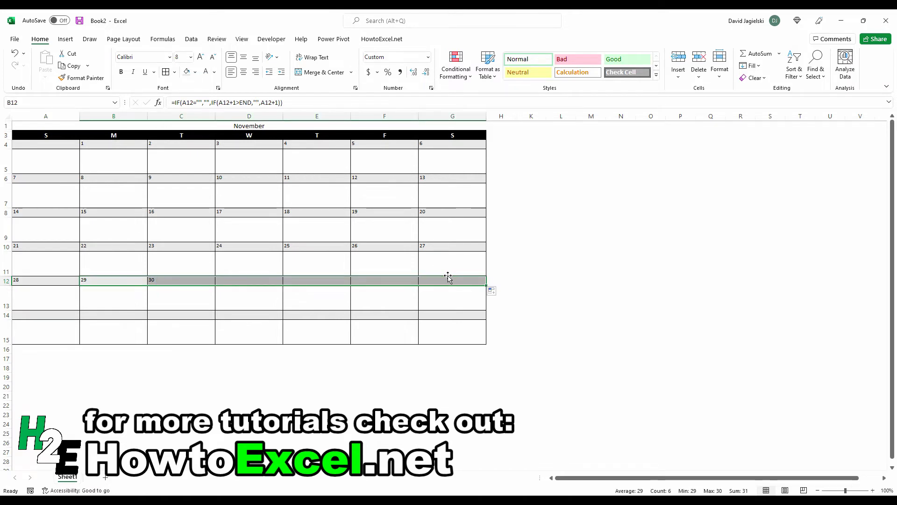
left_click(48, 287)
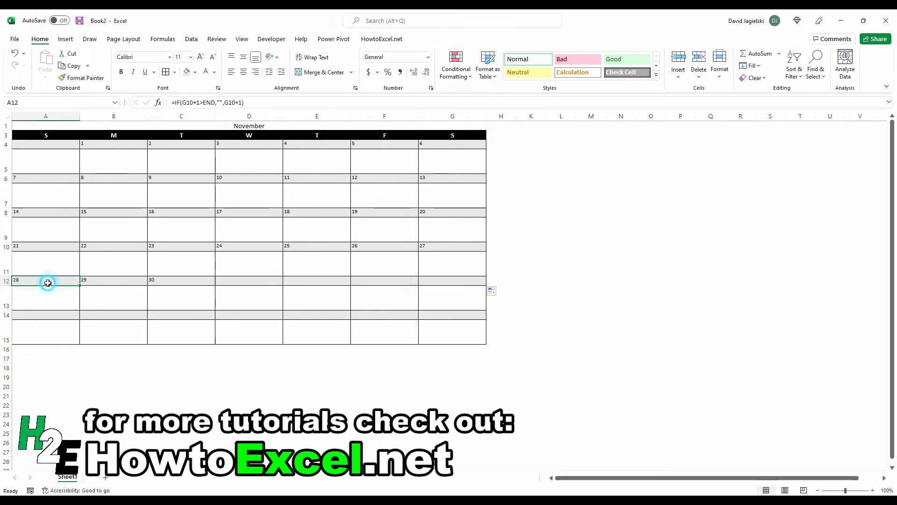
left_click_drag(48, 281, 424, 283)
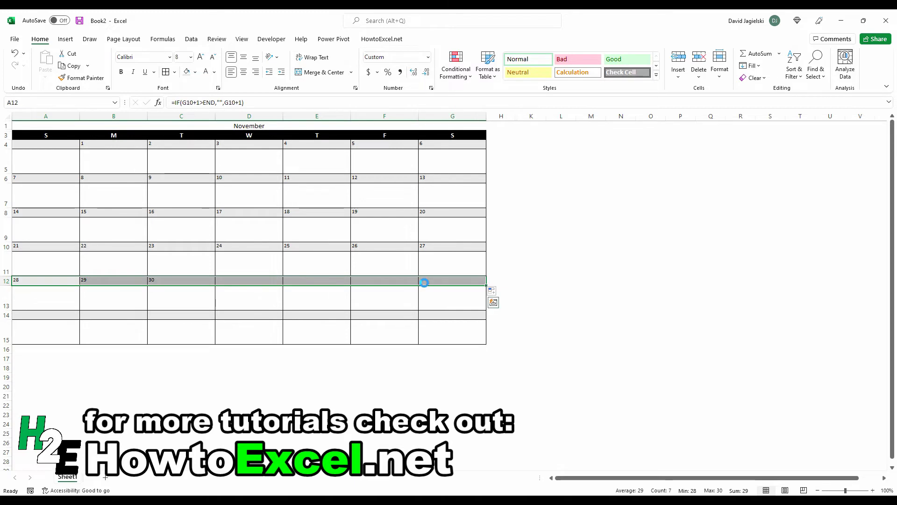
key("ctrl+c")
key("Down")
key("Down")
key("ctrl+v")
key("Escape")
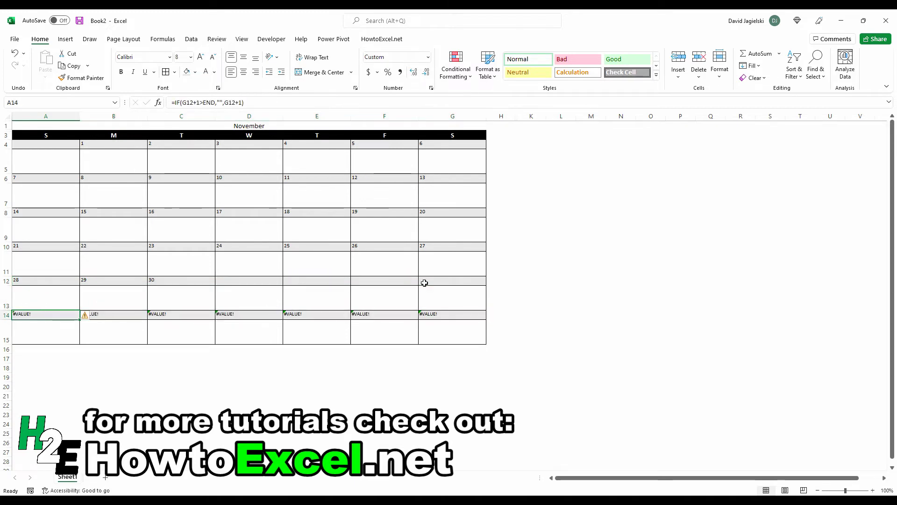
- Change A14 to =IF(G12="","",IF(G12+1>END,"",G12+1)) to clear the #VALUE! errors
left_click(178, 103)
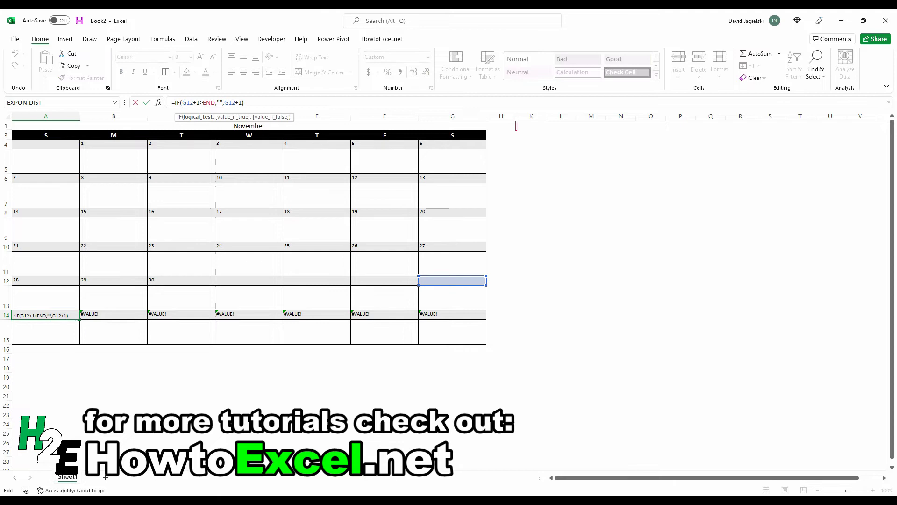
type("IF(")
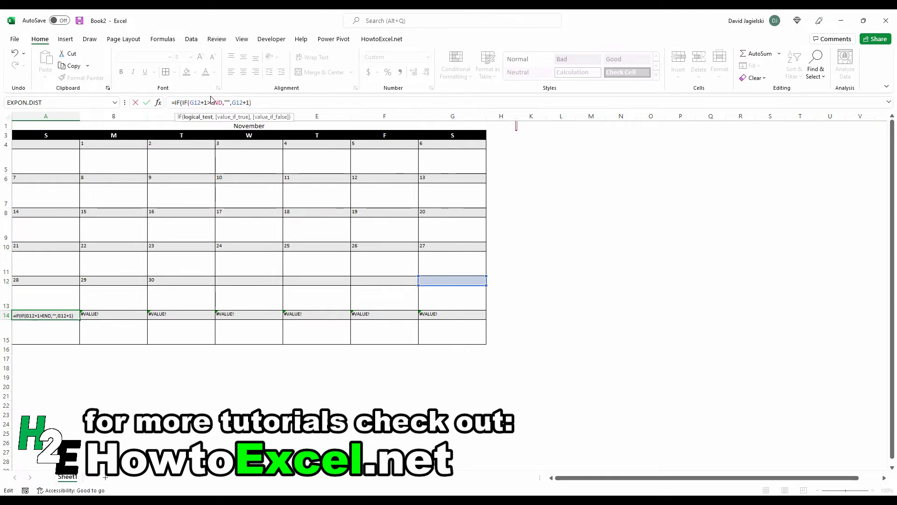
left_click(445, 282)
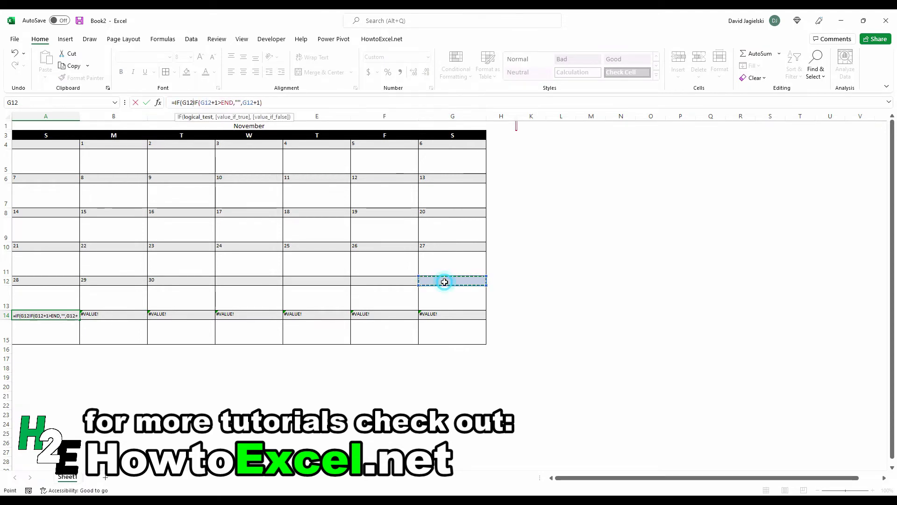
type("=\"\",\"\"")
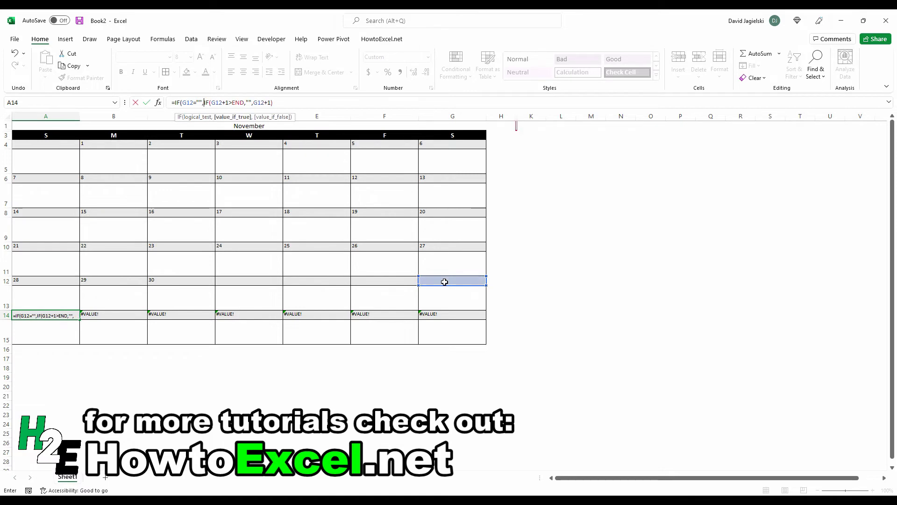
type(",")
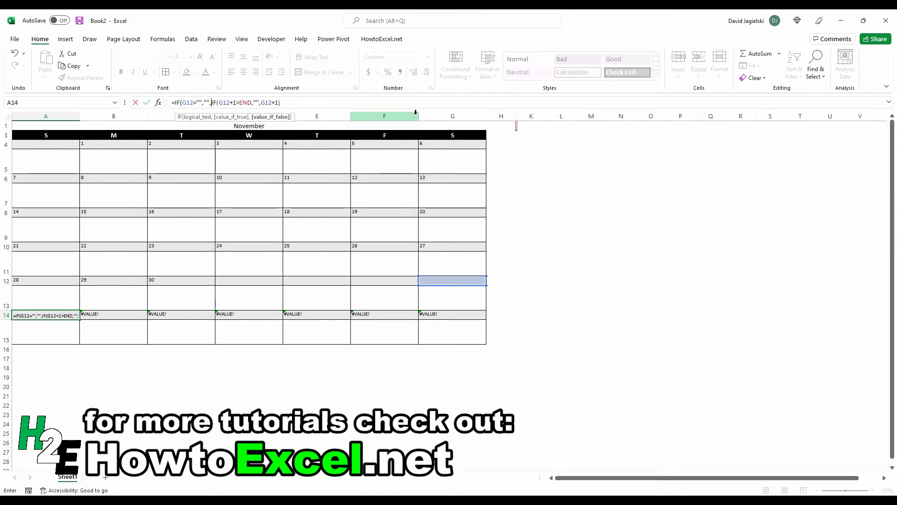
left_click(399, 103)
type(")")
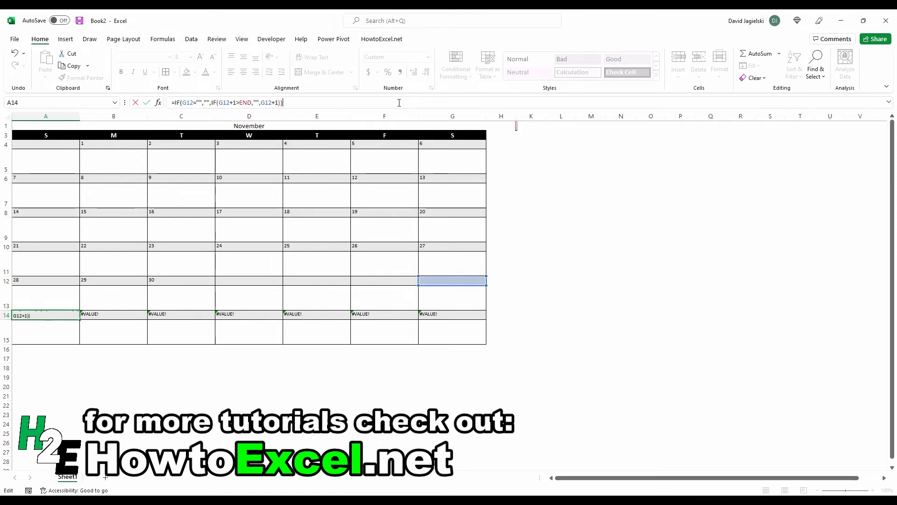
key("ctrl+Return")
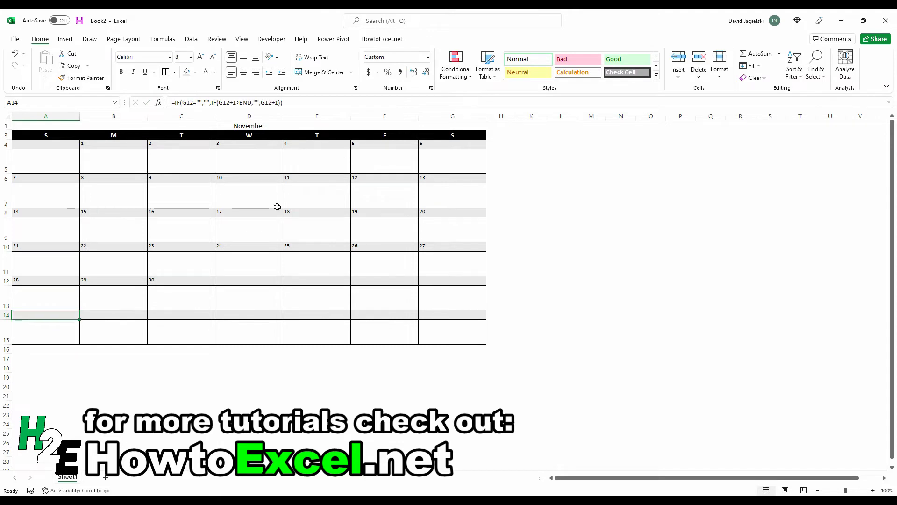
- Make the November title bold and enlarge it to size 28
left_click(597, 218)
left_click(259, 126)
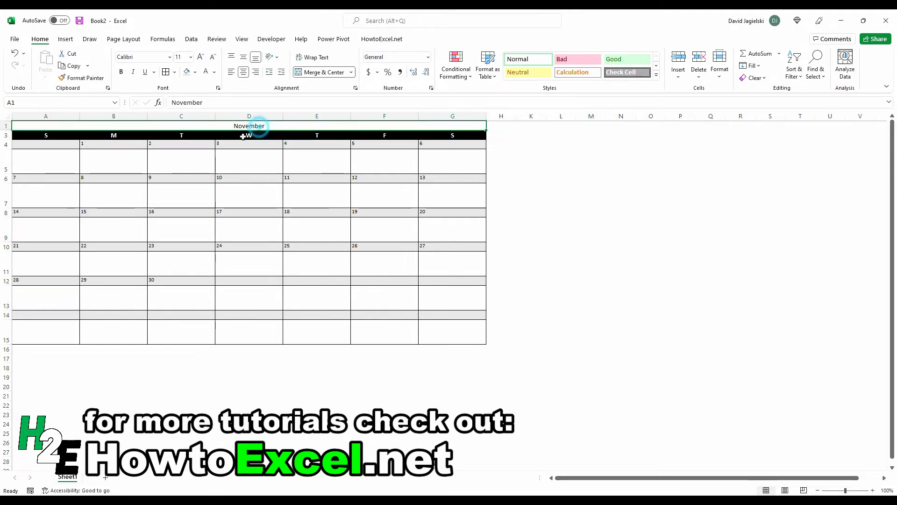
left_click(121, 71)
left_click(200, 57)
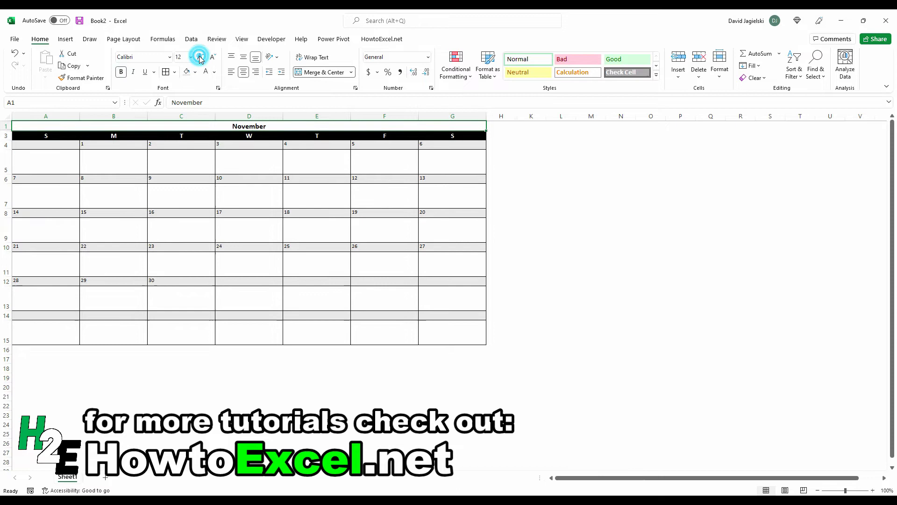
left_click(200, 57)
left_click(200, 57)
left_click(200, 57)
left_click(200, 56)
left_click(201, 56)
left_click(200, 57)
left_click(200, 56)
left_click(200, 56)
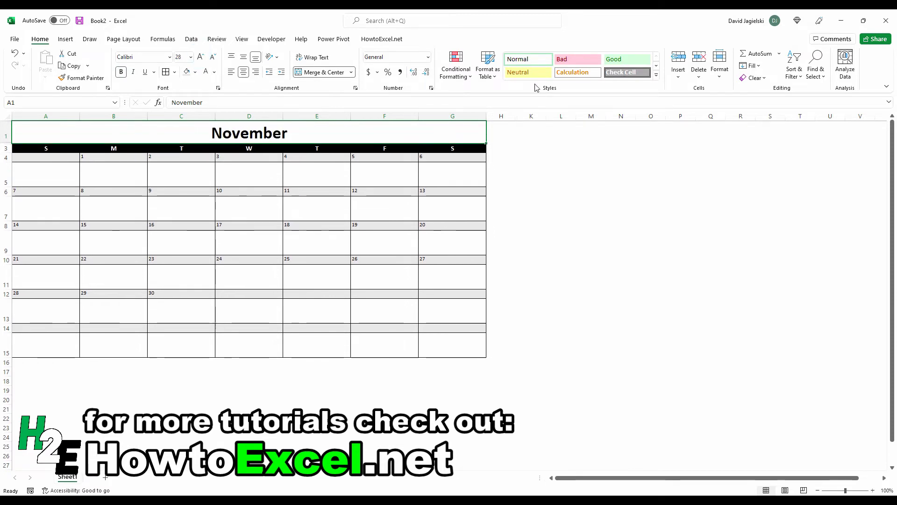
- Change the month title to October, then February, to test recalculation
type("October")
key("Return")
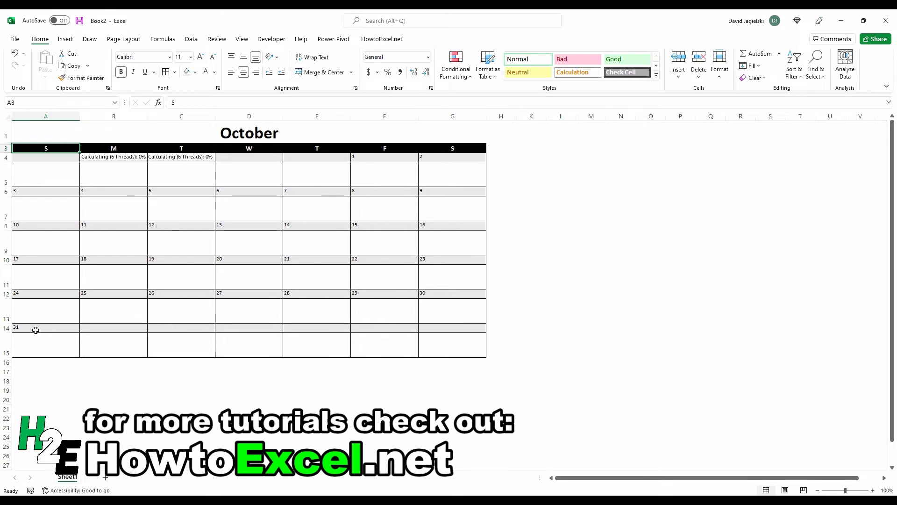
left_click(243, 135)
type("February")
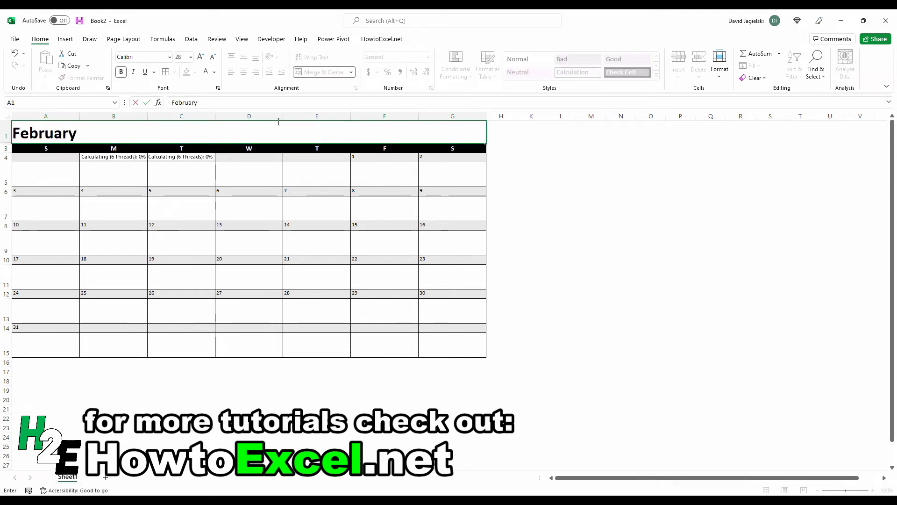
key("Return")
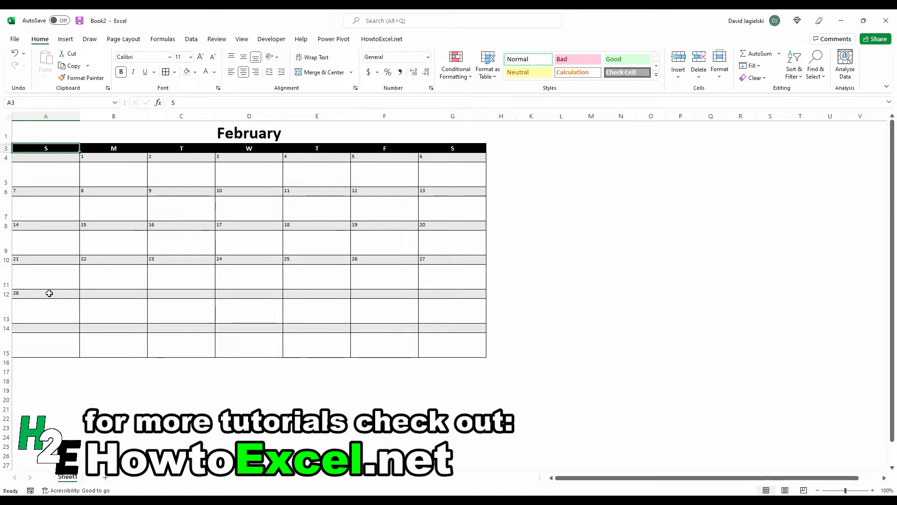
- Rename the first sheet Calendar and add a new sheet named ImportantDates
double_click(68, 477)
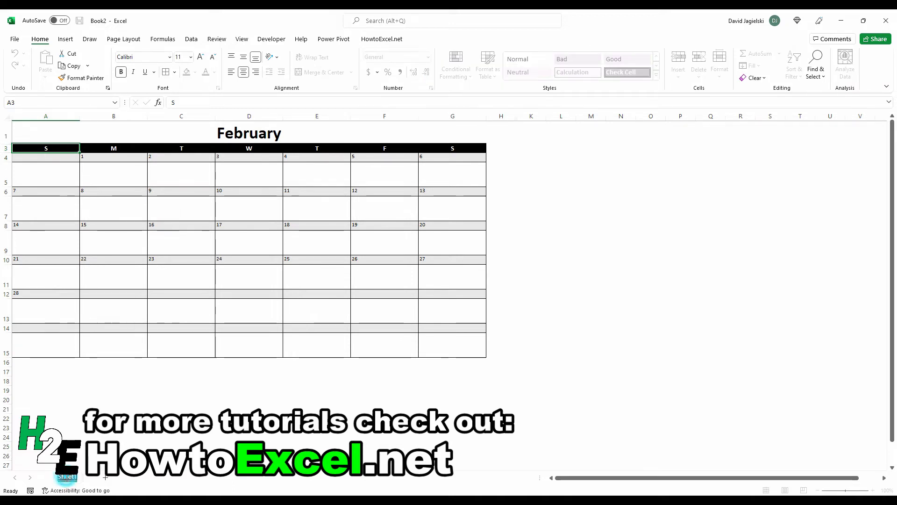
type("Calendar")
key("Return")
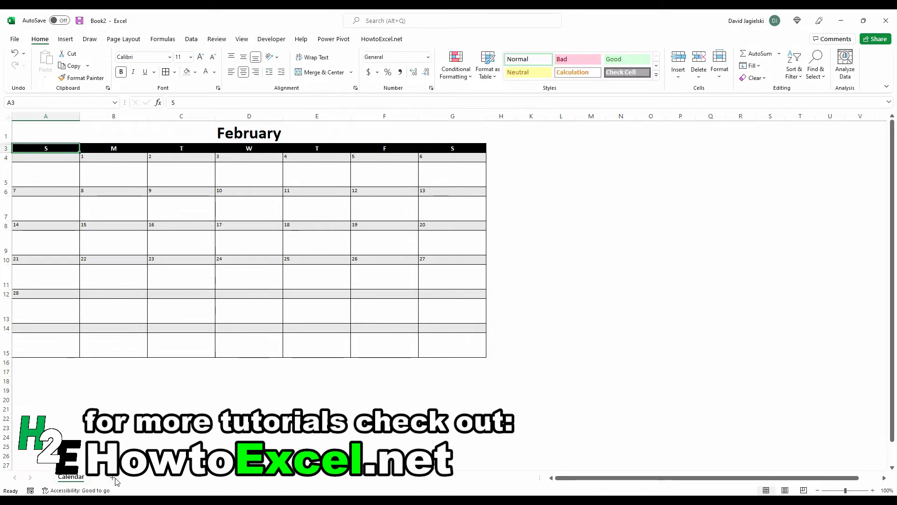
left_click(113, 477)
double_click(108, 477)
key("BackSpace")
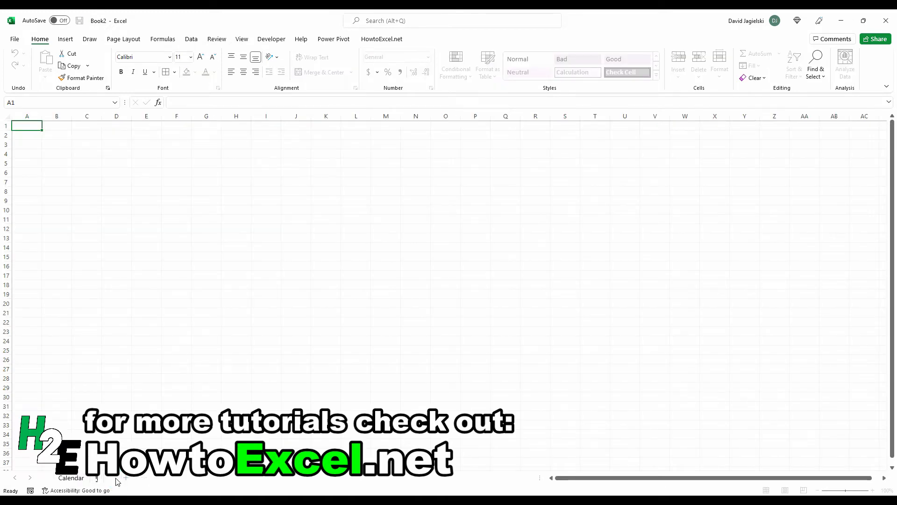
type("ImportantDates")
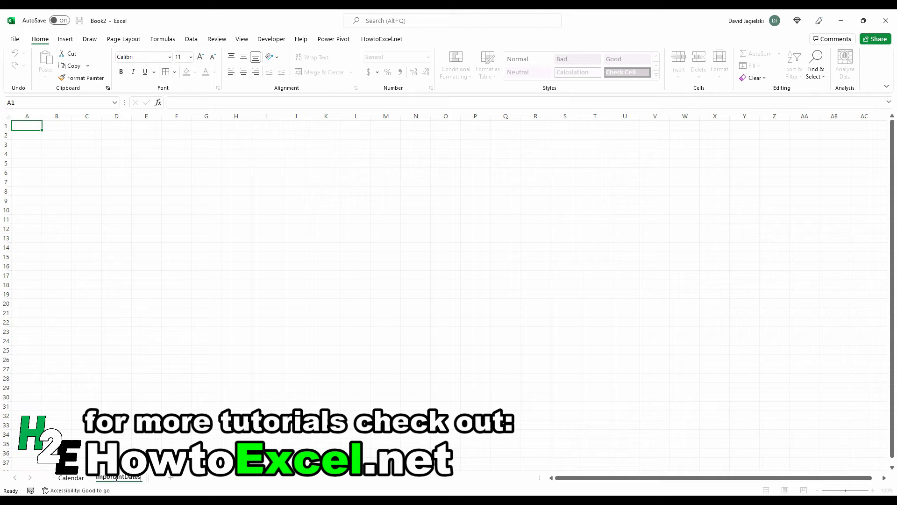
key("Return")
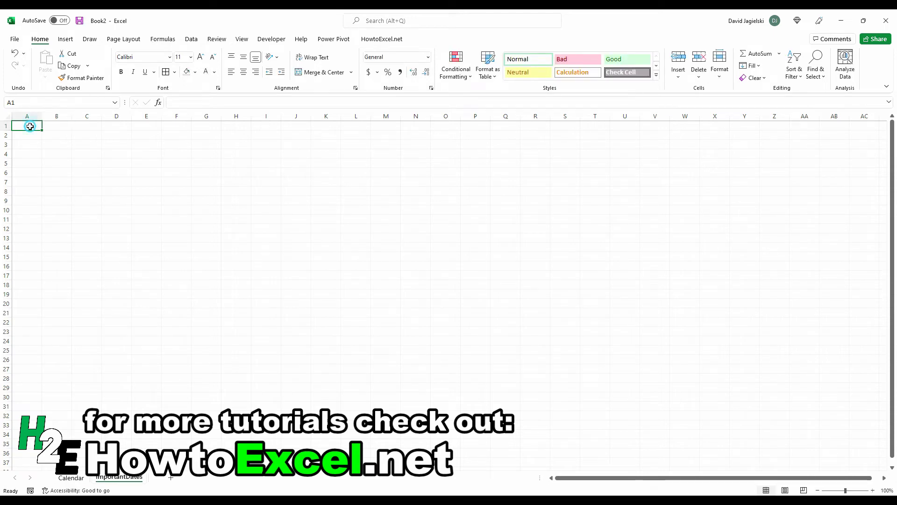
- Add the headers Date and Value on the ImportantDates sheet
type("Date")
key("Tab")
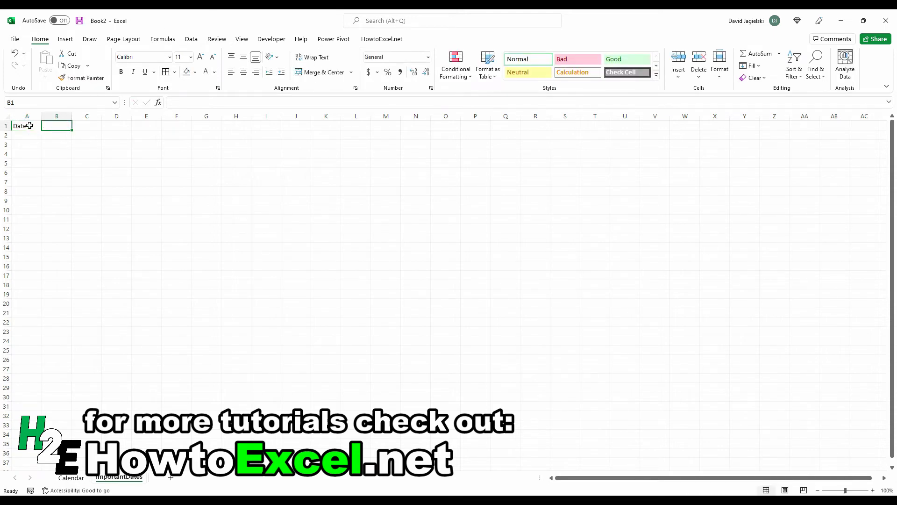
type("Value")
key("Return")
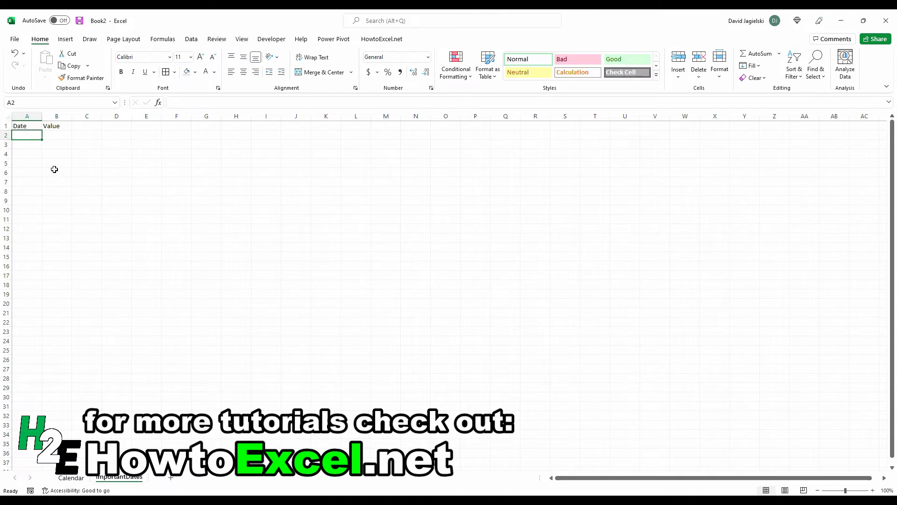
- Set the Calendar sheet's month title back to November
left_click(71, 477)
left_click(194, 137)
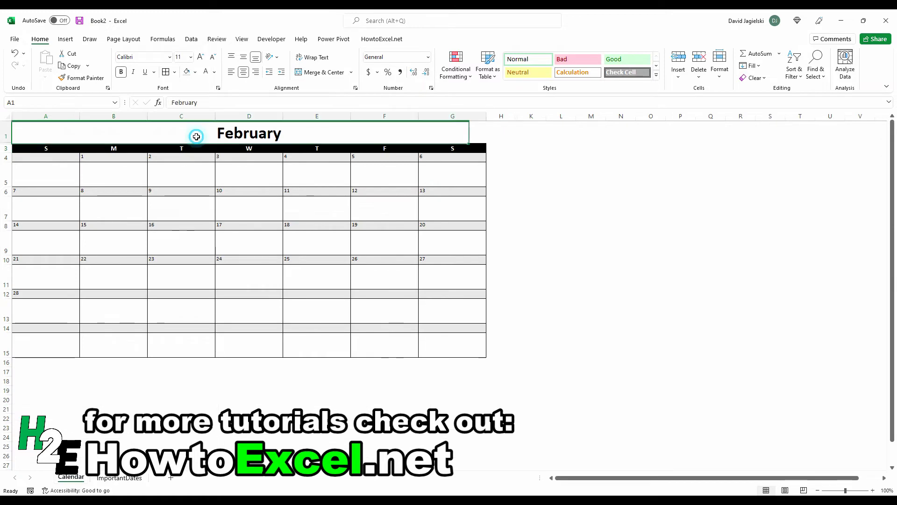
type("November")
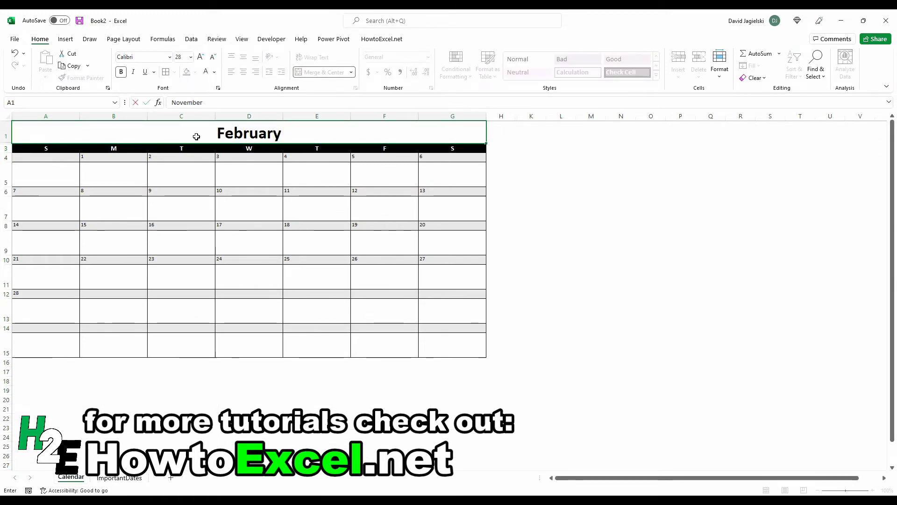
key("Return")
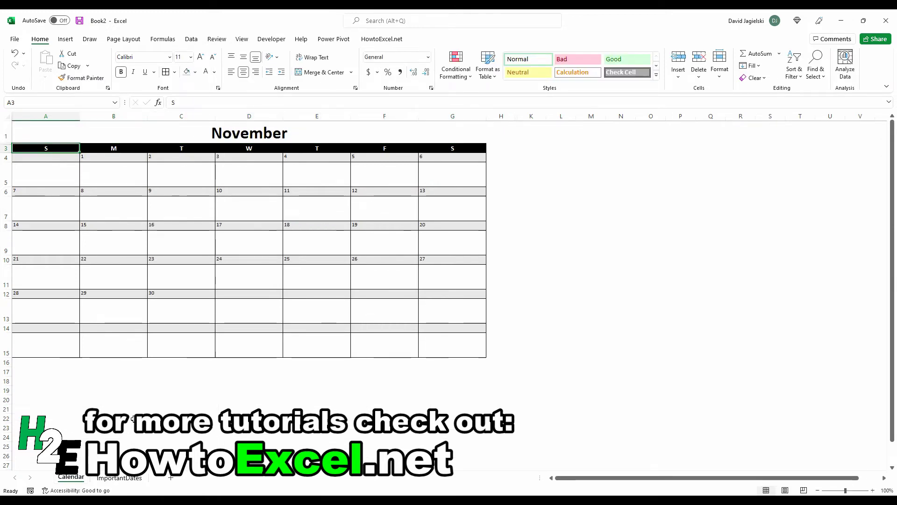
- Enter 11-Nov with Remembrance Day on ImportantDates and autofit column B
left_click(119, 477)
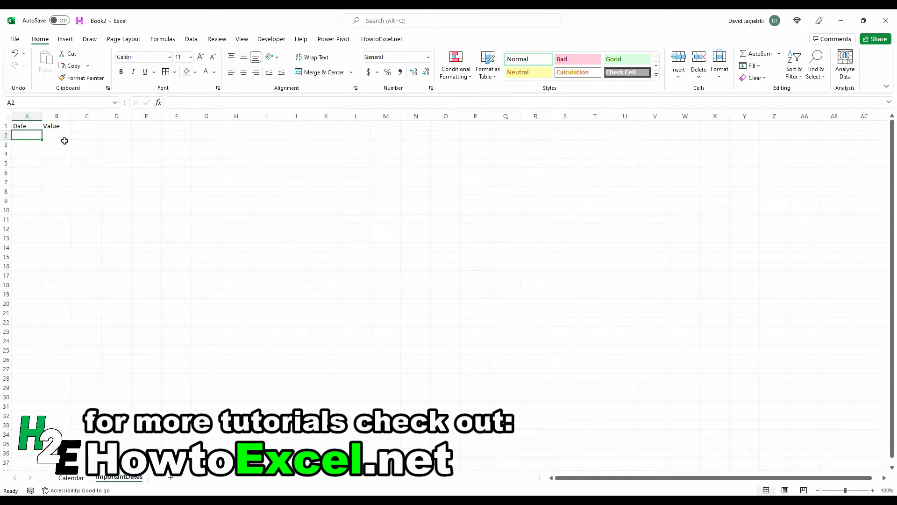
type("nov 11")
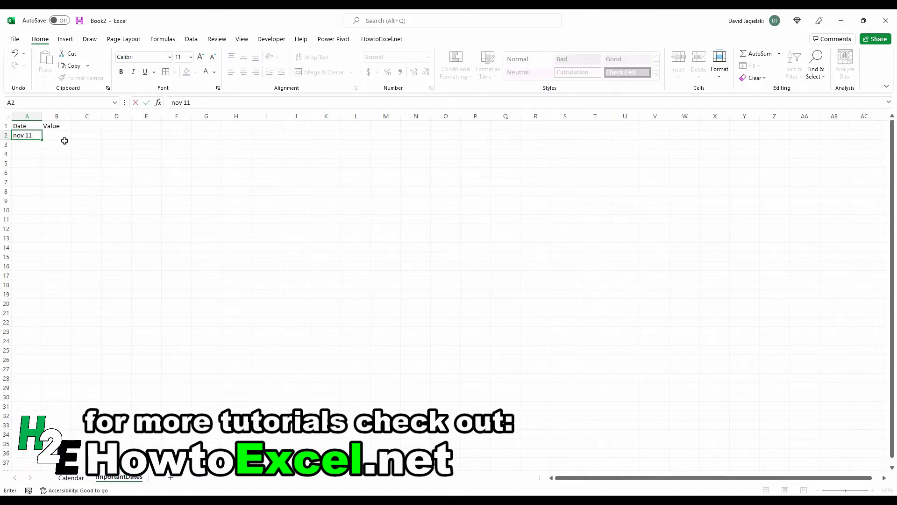
key("Tab")
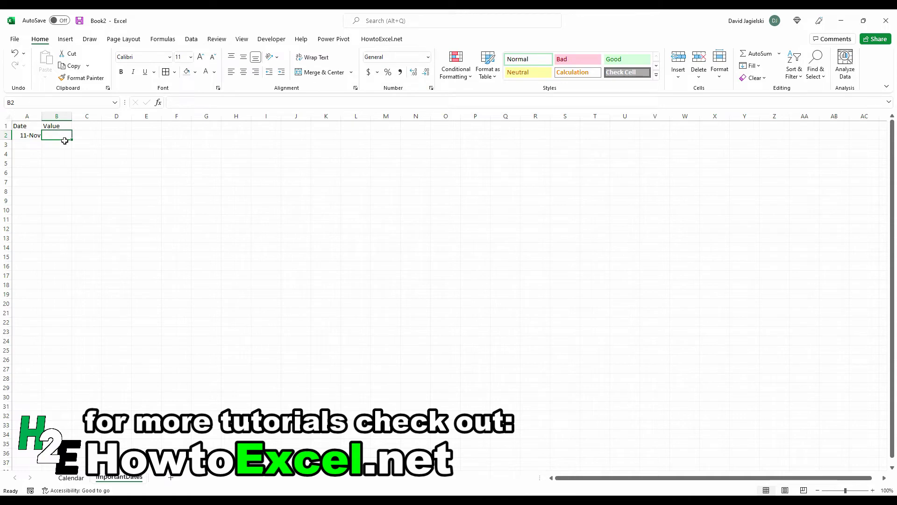
type("Rememb")
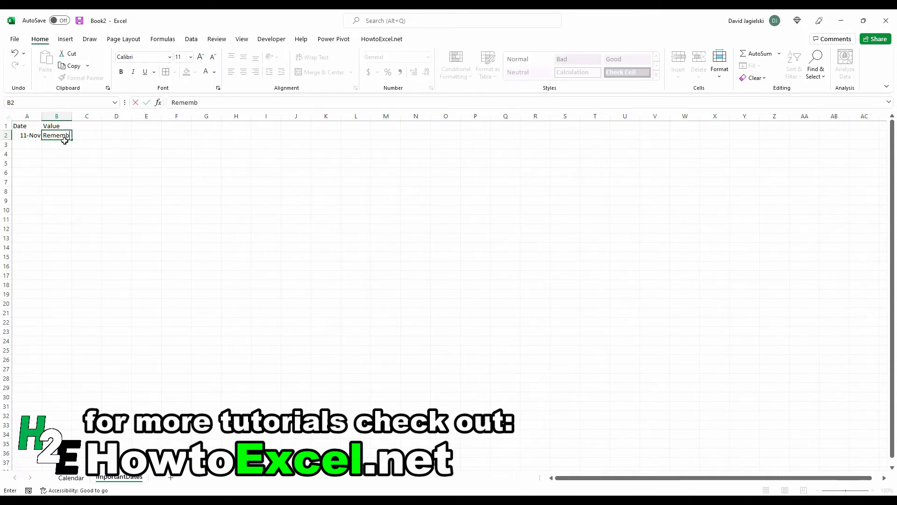
type("rance Day")
key("Return")
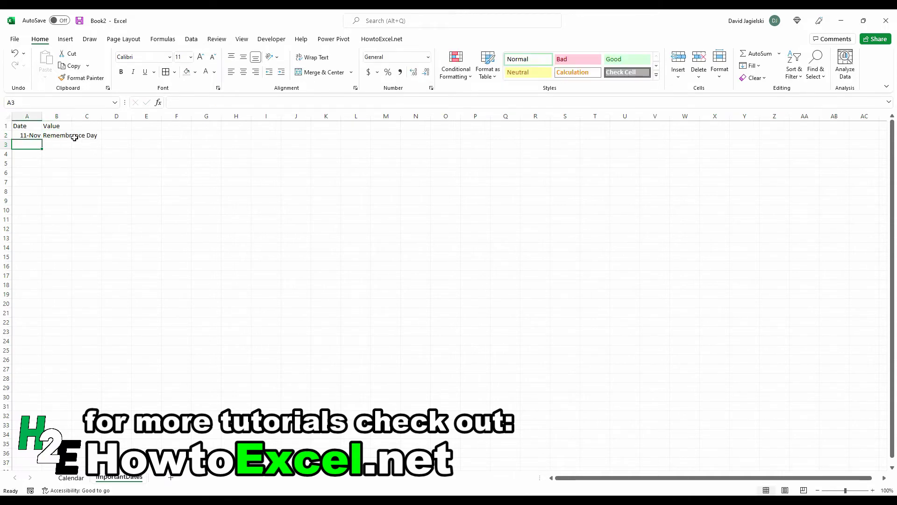
left_click(74, 117)
double_click(74, 117)
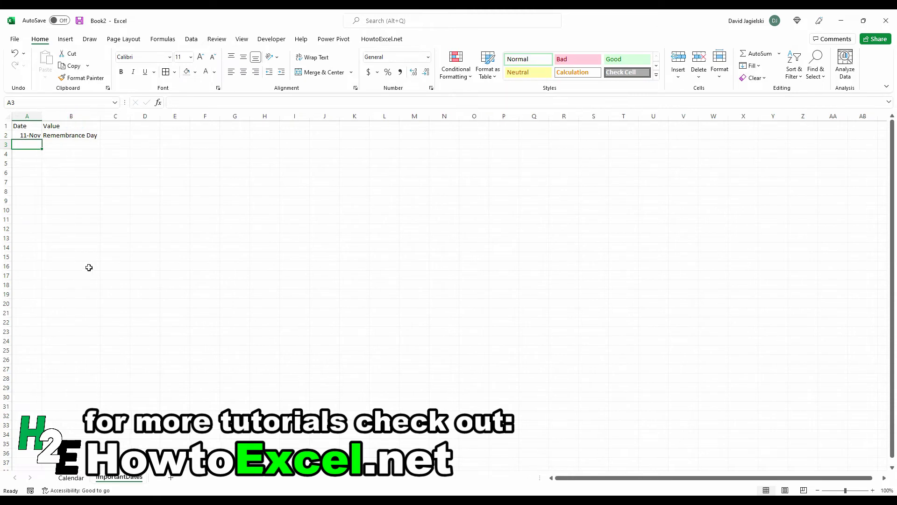
- In Calendar cell E7, enter =INDEX(ImportantDates!B:B,MATCH(Calendar!E6,ImportantDates!A:A,0),1)
left_click(68, 478)
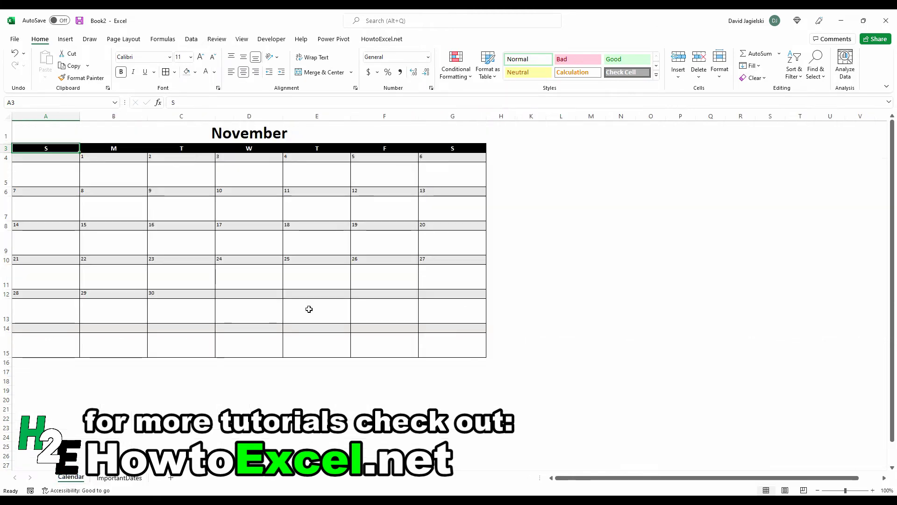
left_click(314, 213)
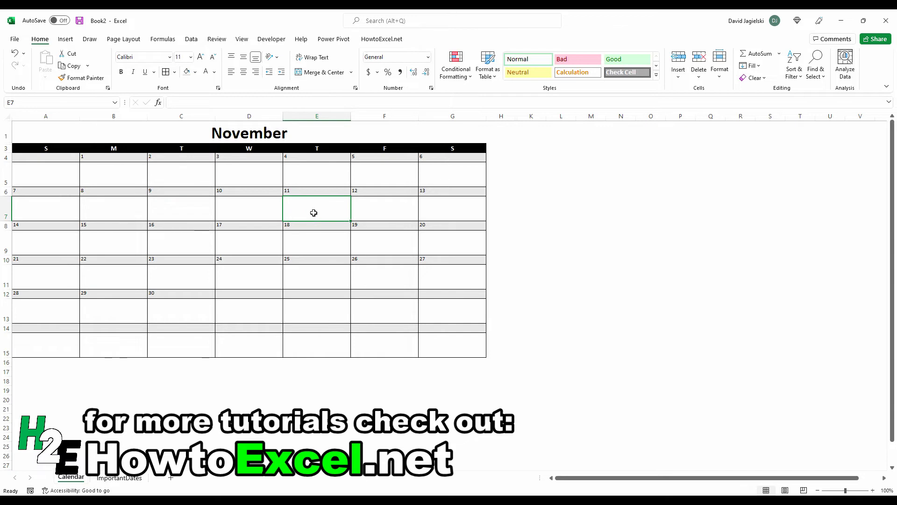
type("=index(")
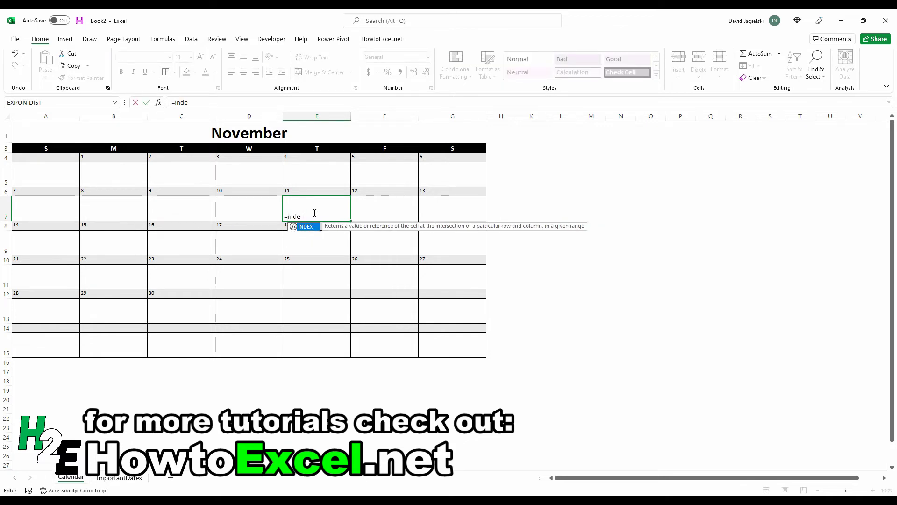
left_click(117, 478)
left_click(67, 116)
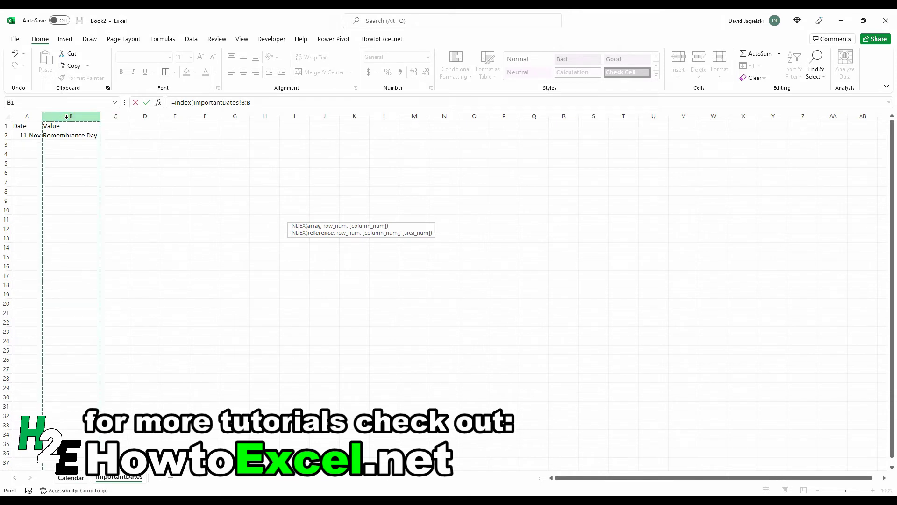
type(",match(")
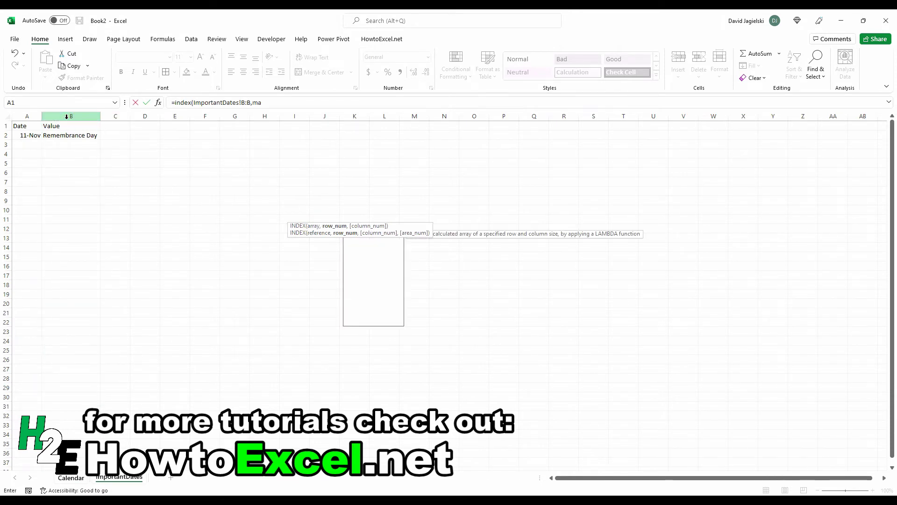
left_click(80, 479)
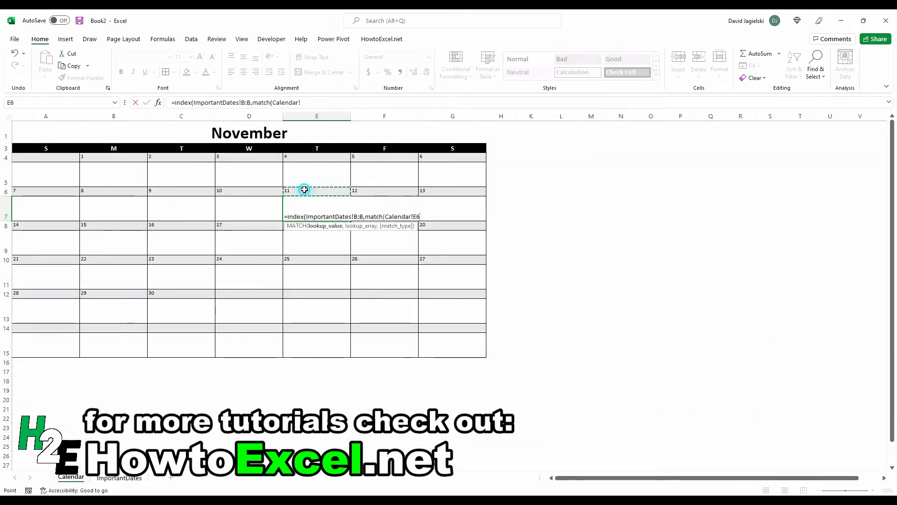
left_click(305, 190)
type(",")
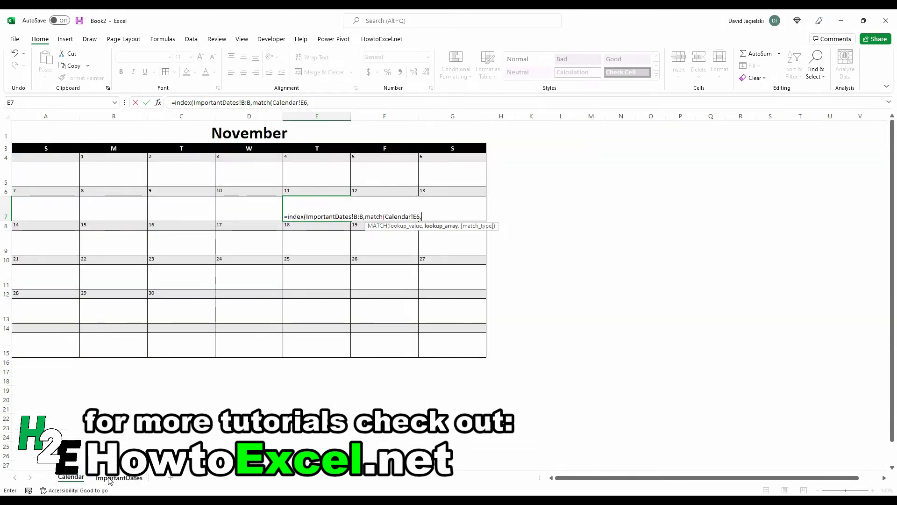
left_click(119, 478)
left_click(29, 115)
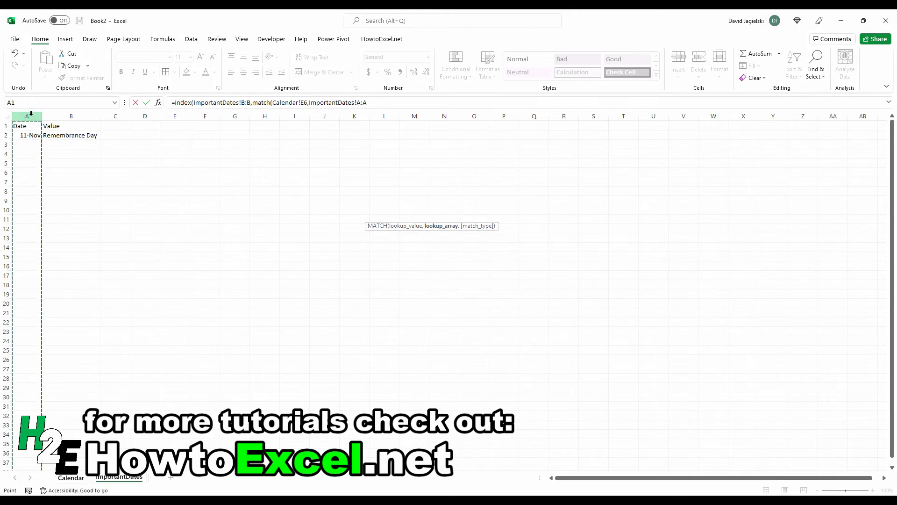
type(",0),1")
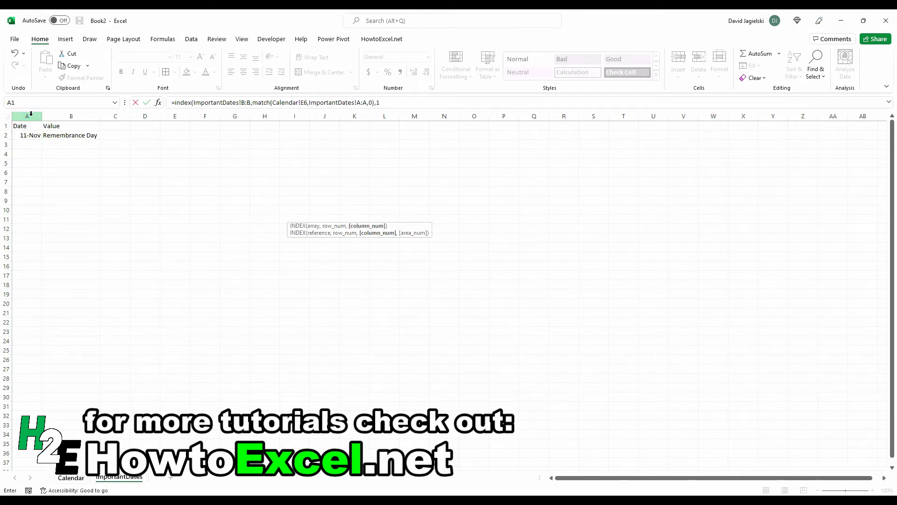
type(")")
key("Return")
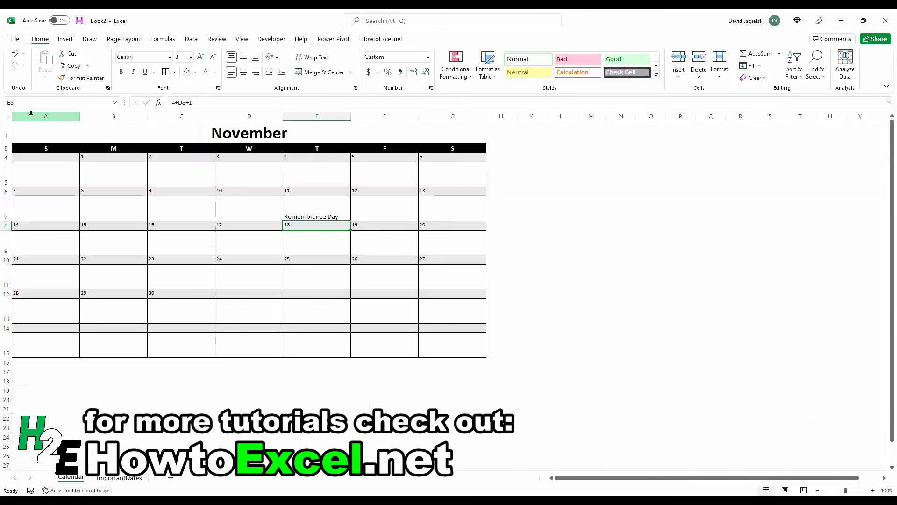
- Wrap E7's lookup in IFERROR with "" so it stays blank when nothing matches
left_click(173, 102)
type("iferror(")
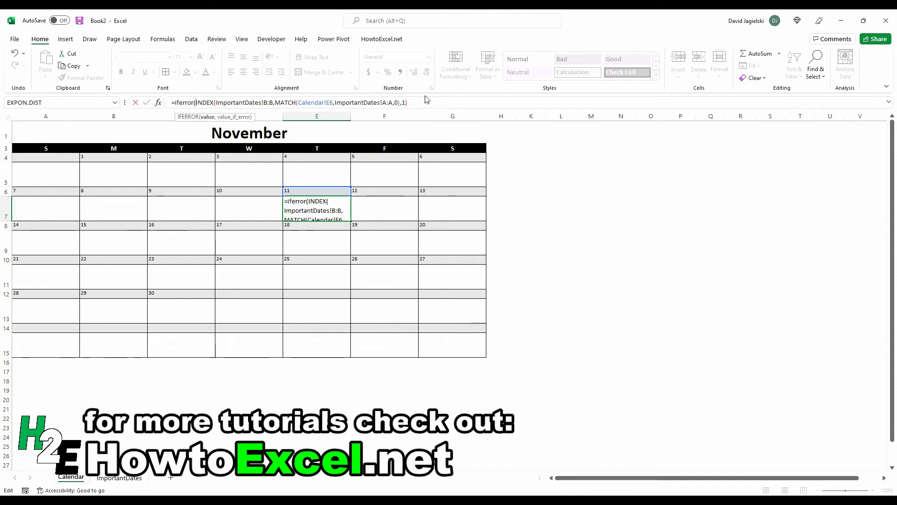
left_click(454, 98)
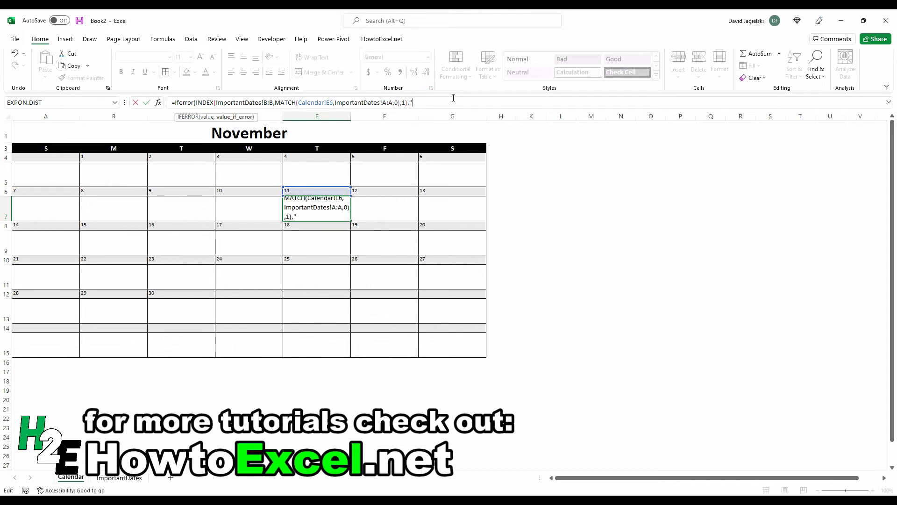
type("\")")
key("ctrl+Return")
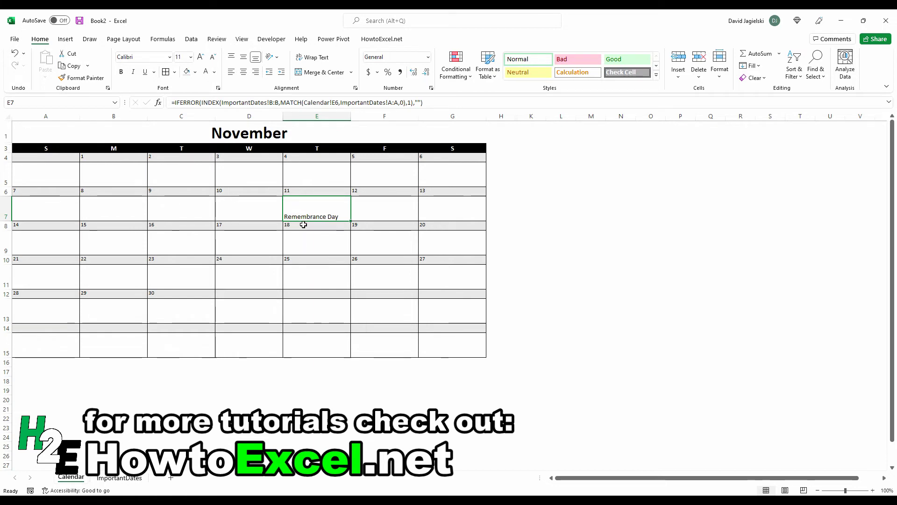
- Add Veterans Day as a second line to the 11-Nov entry in ImportantDates B2
left_click(123, 478)
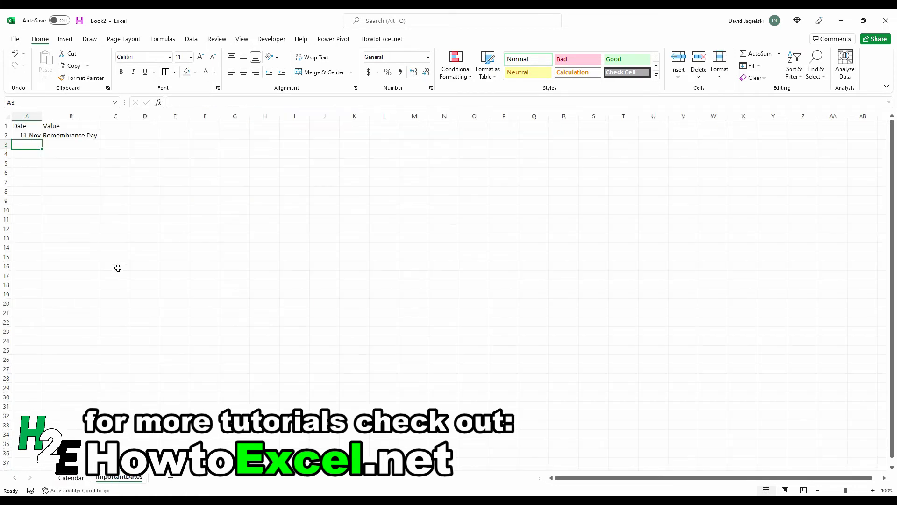
left_click(245, 101)
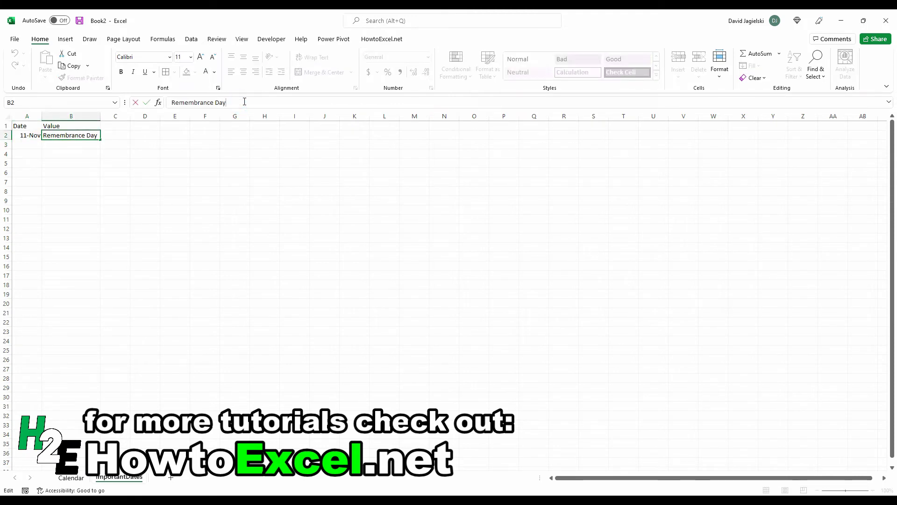
key("ctrl+a")
key("BackSpace")
type("Vet")
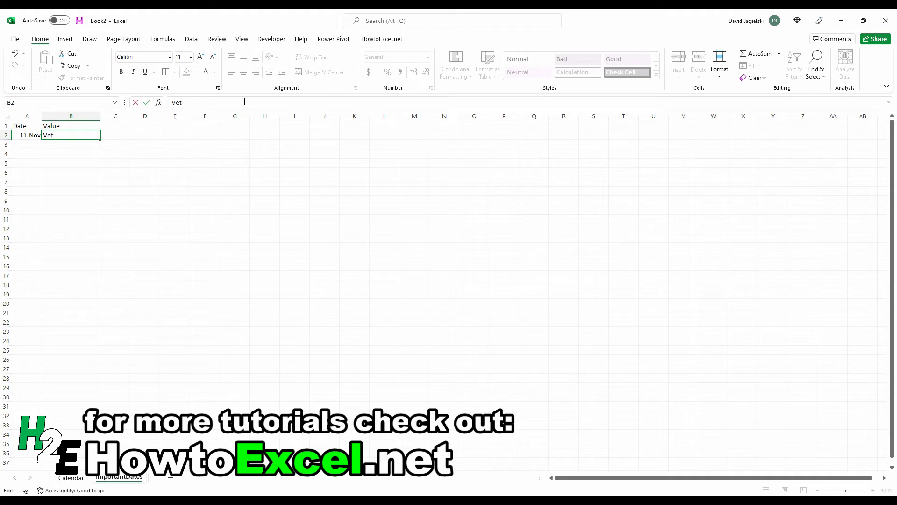
type("erans Day")
key("Return")
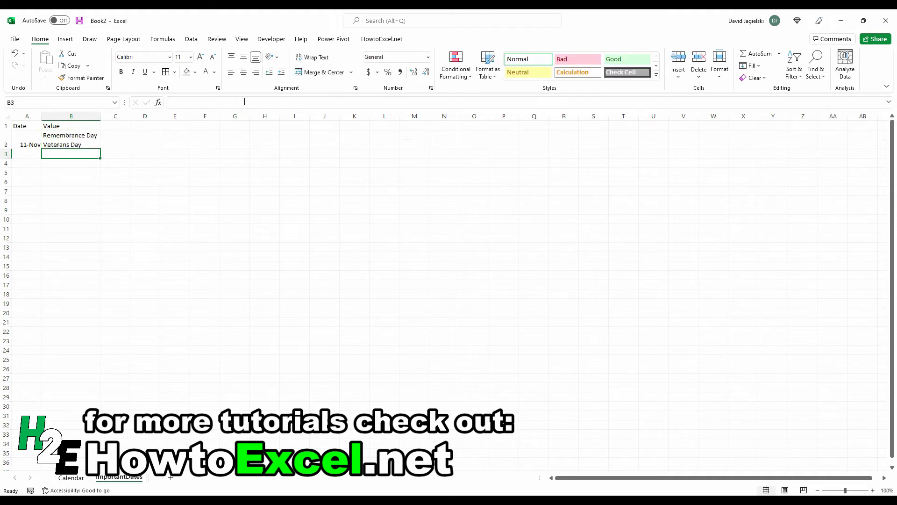
- Give Calendar cell E7 wrap text with centre and middle alignment
left_click(71, 477)
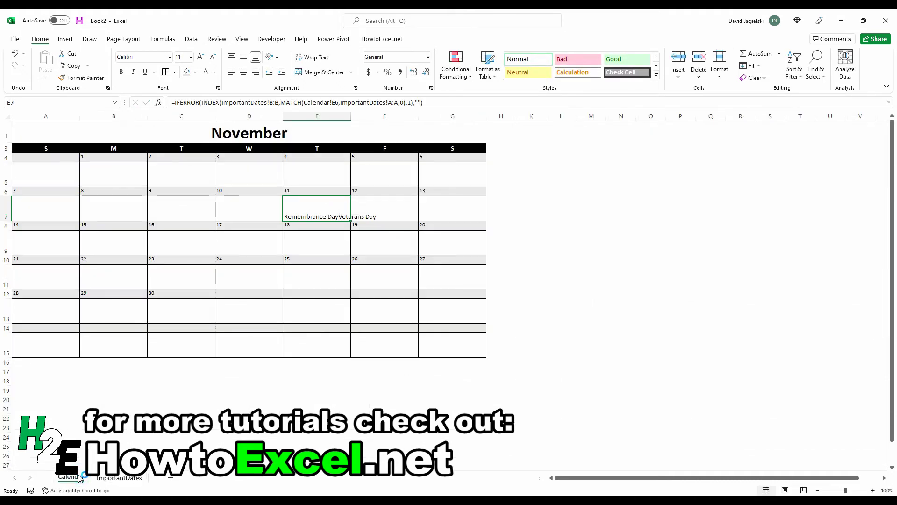
left_click(313, 57)
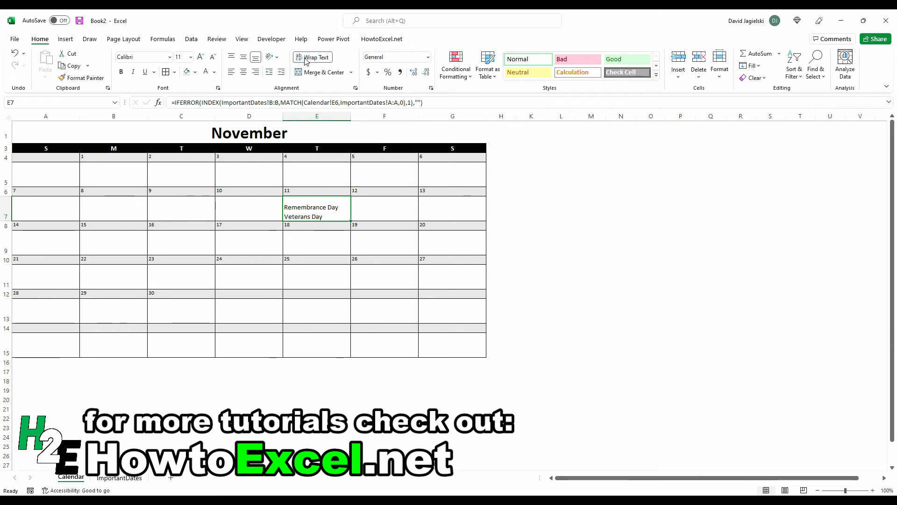
left_click(244, 72)
left_click(244, 57)
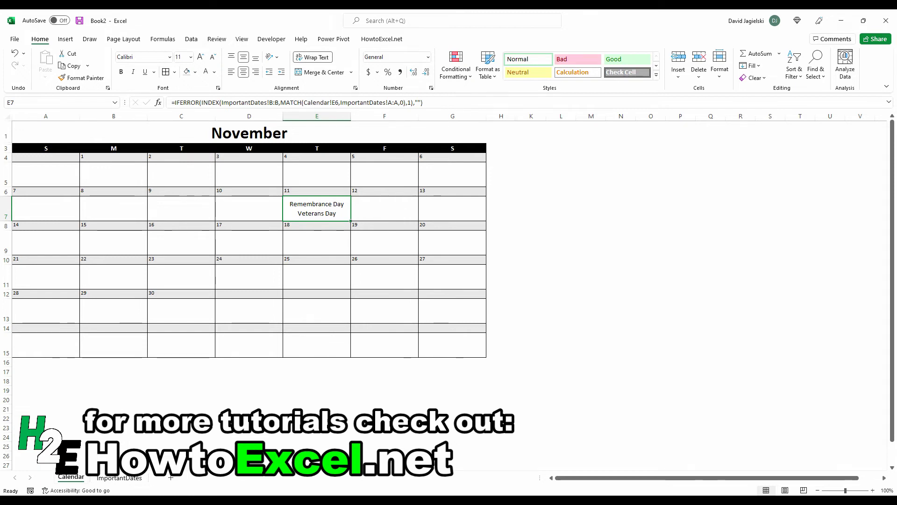
- Make the ImportantDates!B:B and A:A references in E7's formula absolute
left_click(276, 101)
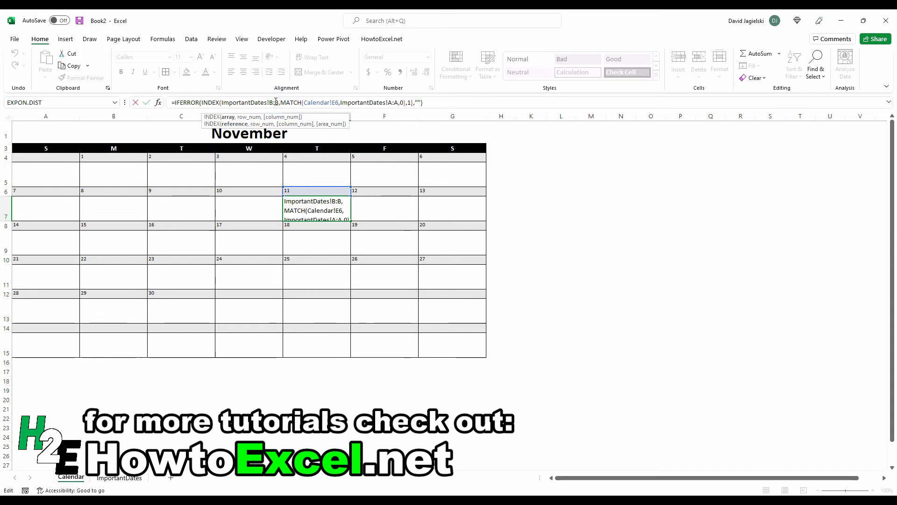
key("F4")
left_click(397, 102)
key("F4")
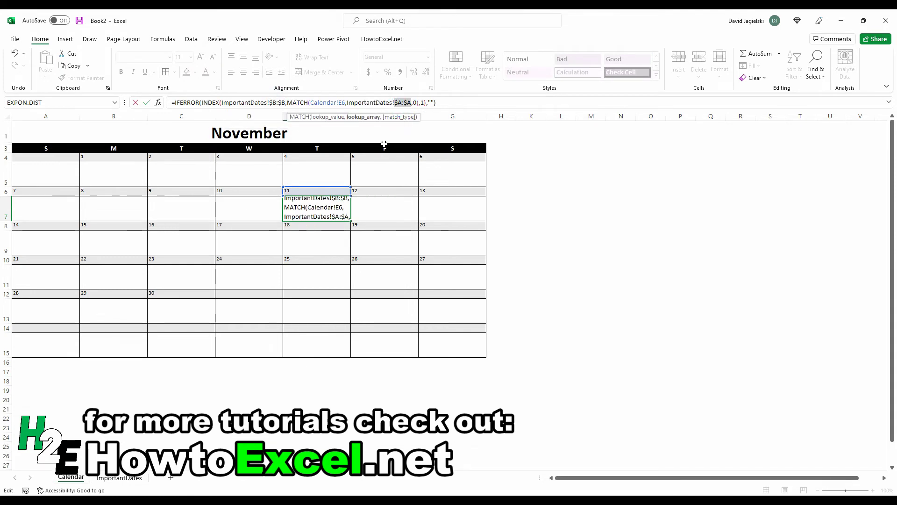
key("ctrl+Return")
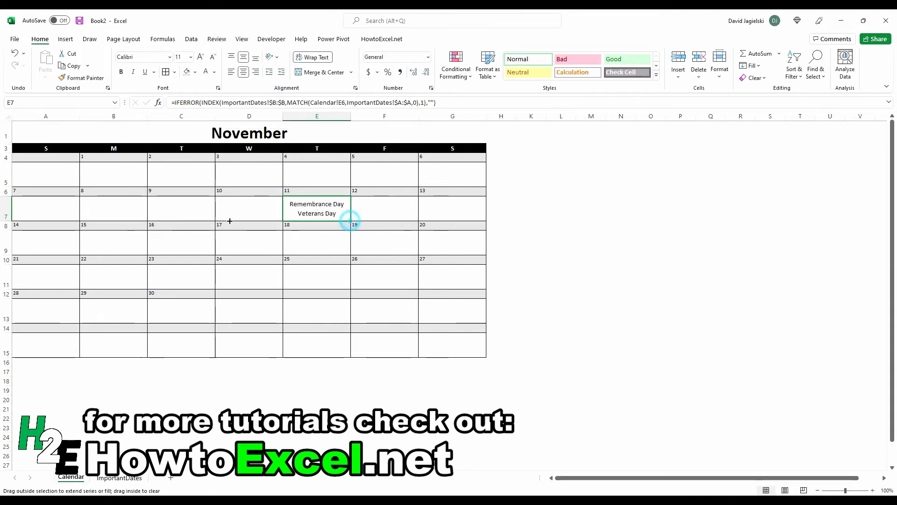
- Fill E7's formula across row 7 into A7:D7 and F7:G7
left_click_drag(351, 222, 36, 206)
left_click(346, 214)
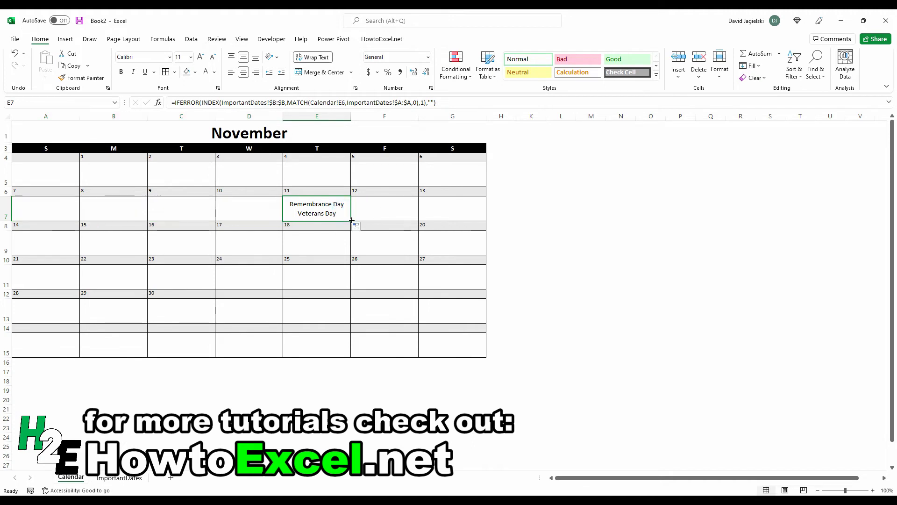
left_click_drag(350, 215, 74, 208)
- Copy the A7:G7 event formulas into rows 5, 9, 11, 13 and 15
key("ctrl+c")
left_click(53, 175)
key("ctrl+v")
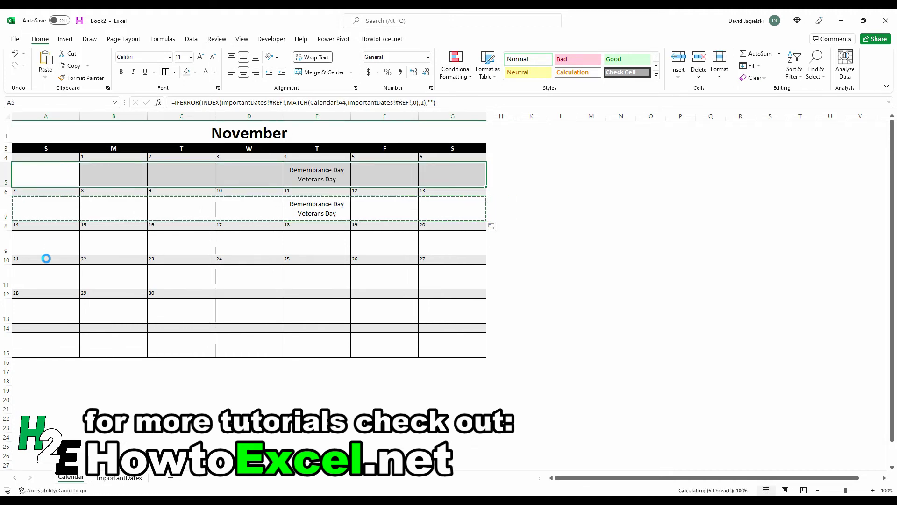
key("ctrl+z")
left_click(50, 250)
key("ctrl+v")
key("ctrl+z")
left_click(56, 275)
key("ctrl+v")
key("ctrl+z")
left_click(60, 315)
key("ctrl+v")
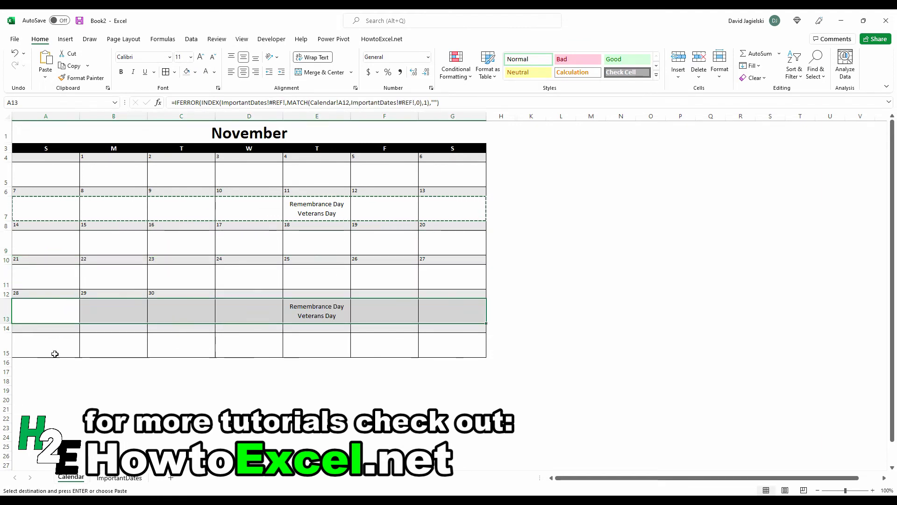
key("ctrl+z")
left_click(54, 354)
key("ctrl+v")
key("Escape")
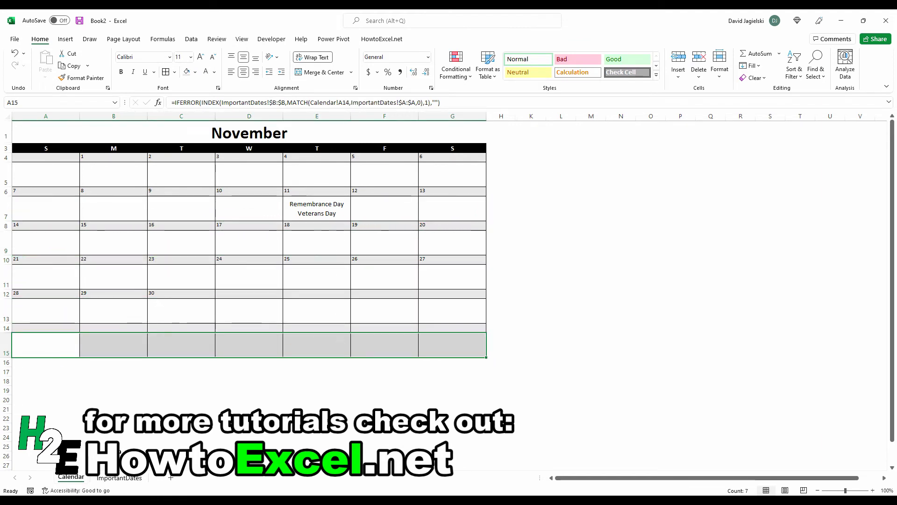
- Add an Excel Test entry dated 15-Nov in ImportantDates row 3 and check it on the calendar
left_click(120, 478)
left_click(21, 154)
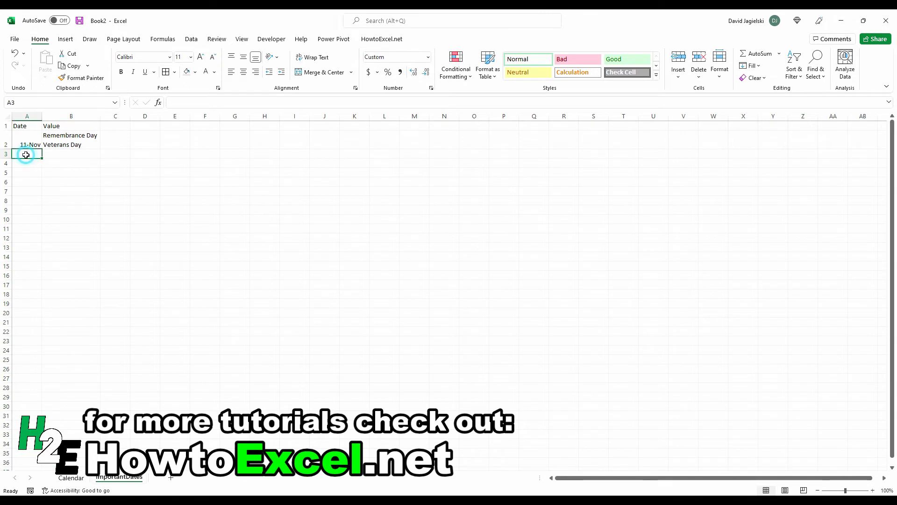
type("nov 15")
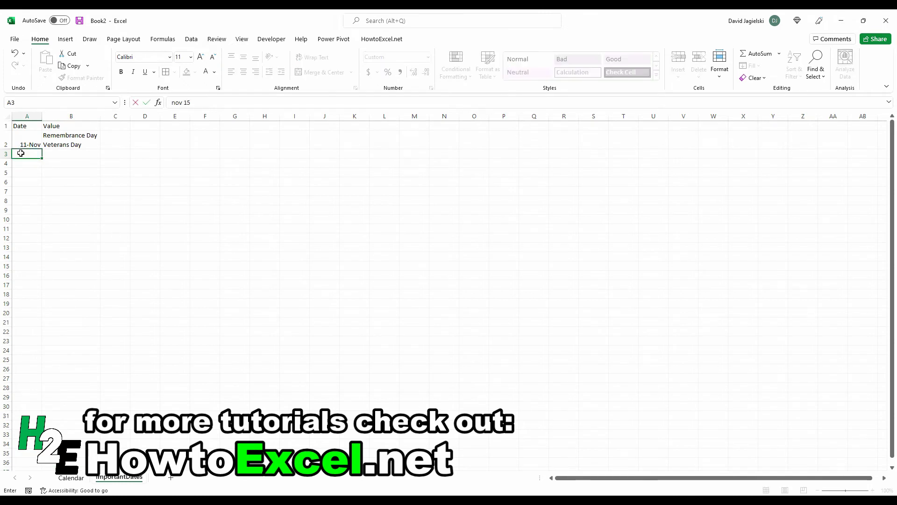
key("Tab")
type("Ex")
key("Return")
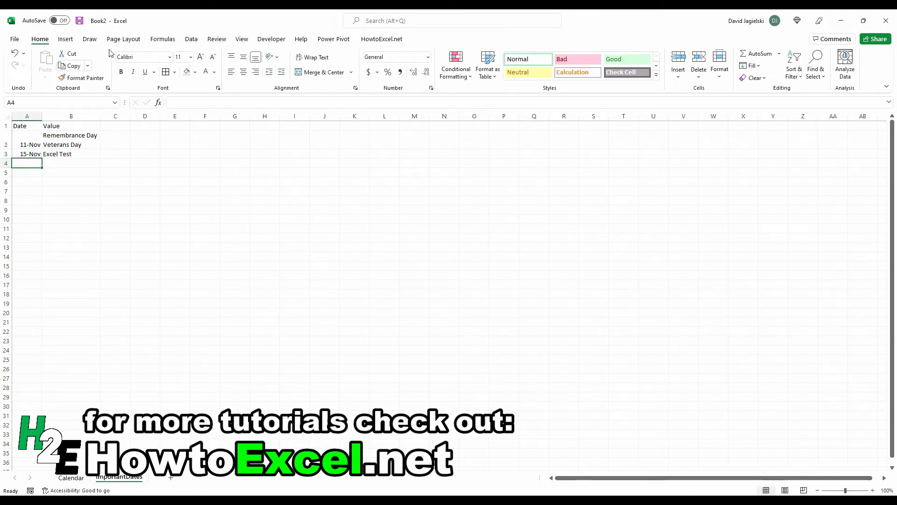
left_click(74, 477)
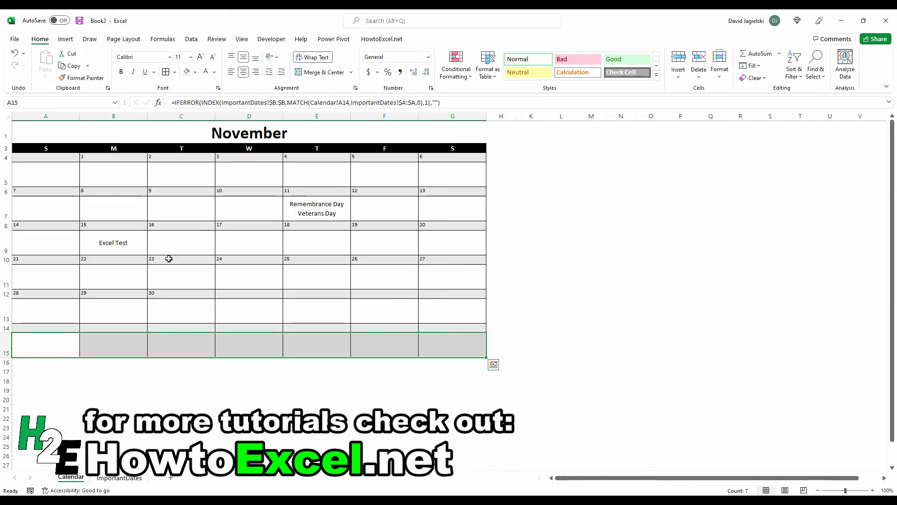
left_click(122, 243)
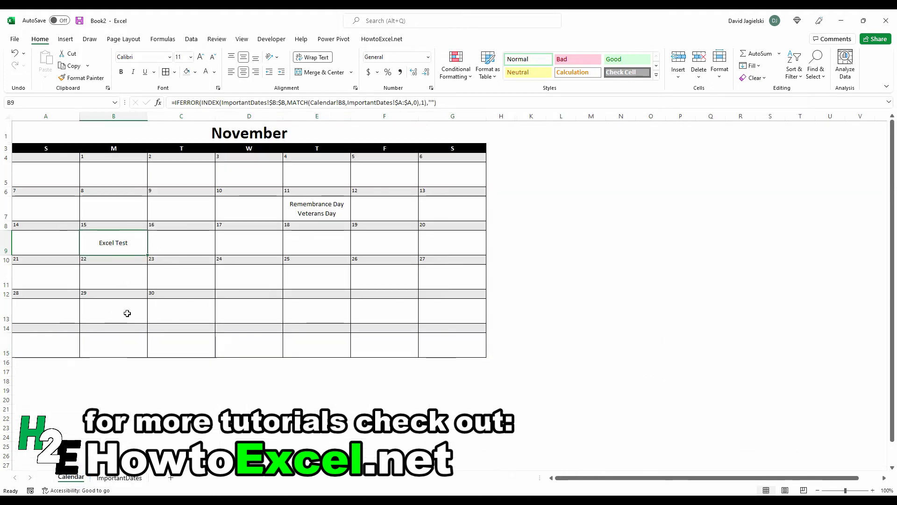
- Change the Excel Test date to 15-Dec
left_click(119, 477)
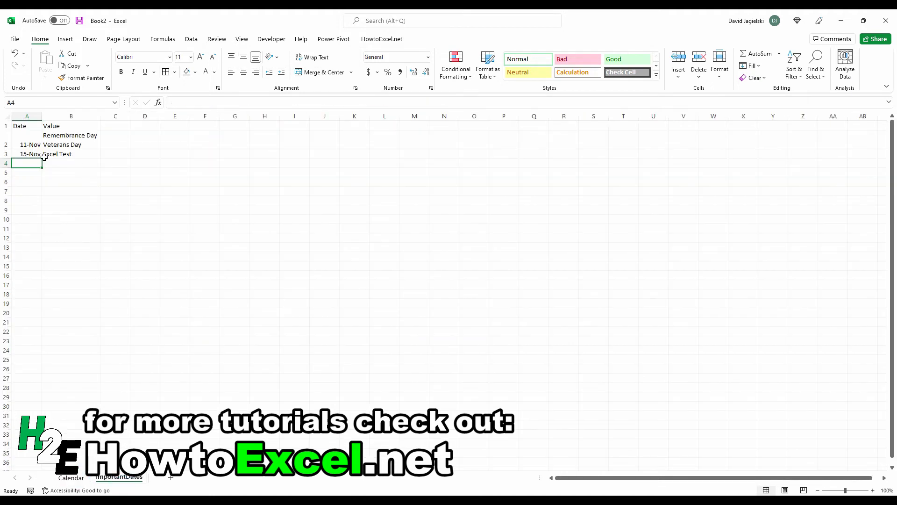
left_click(37, 155)
type("dec")
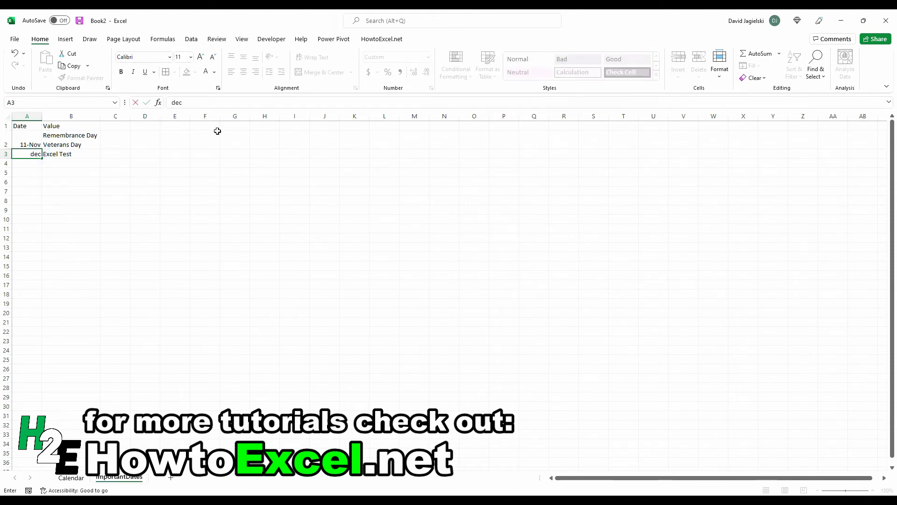
type(" 15")
key("Return")
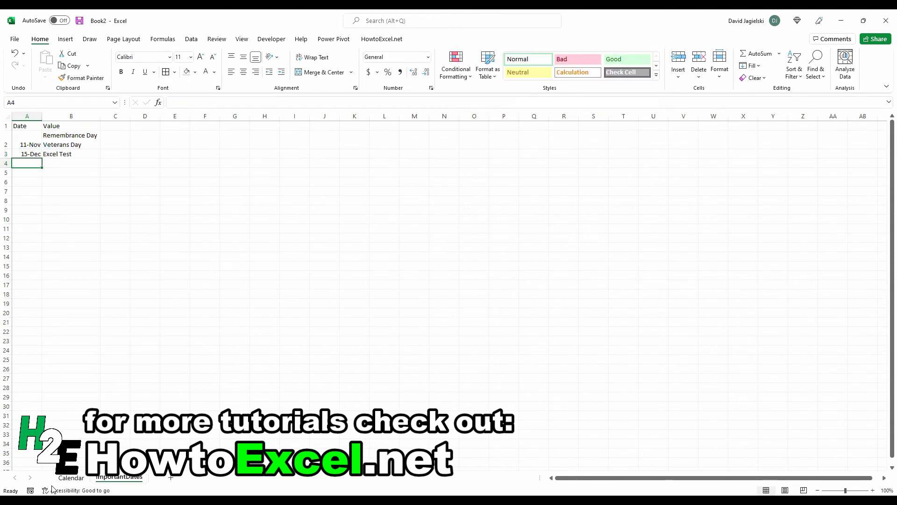
- Retitle the calendar December to test it, then set it back to November
left_click(68, 478)
left_click(233, 126)
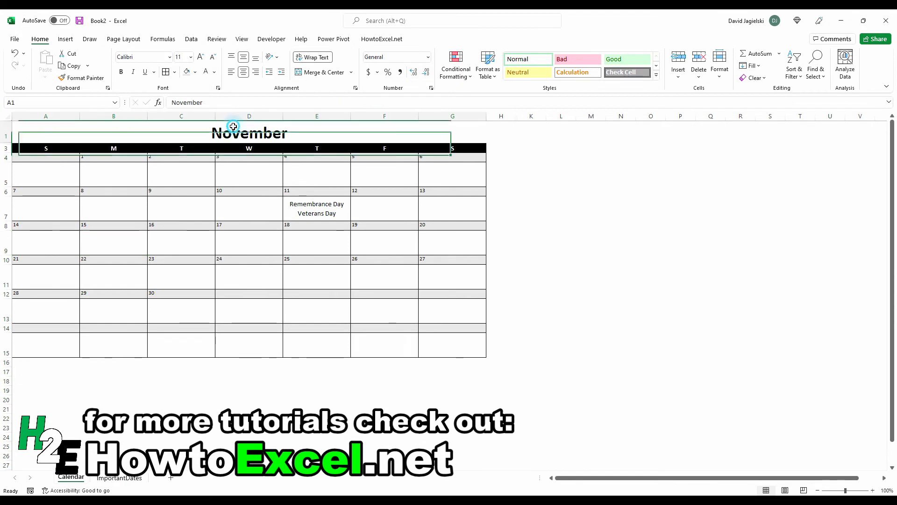
type("December")
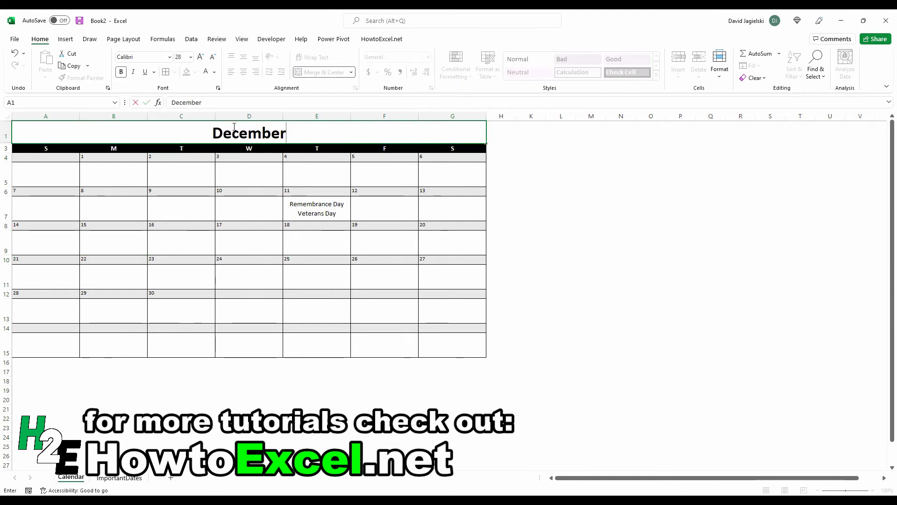
key("Return")
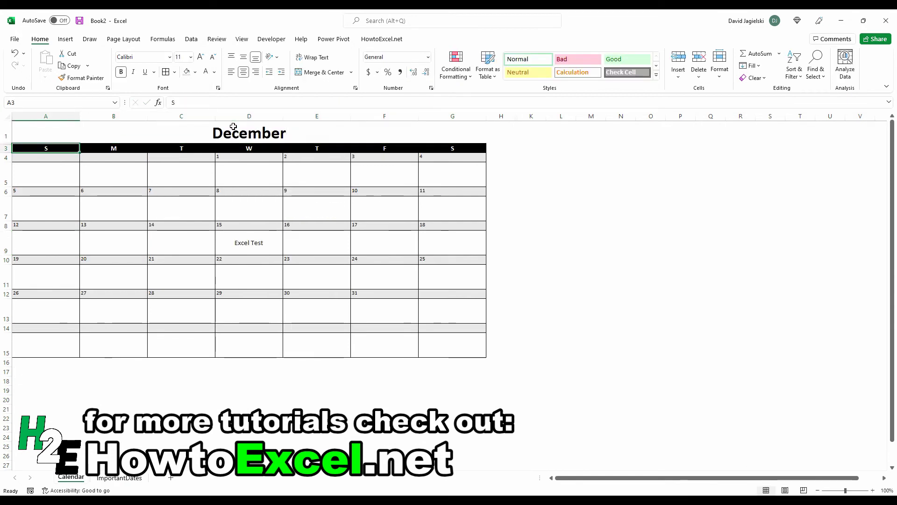
left_click(233, 126)
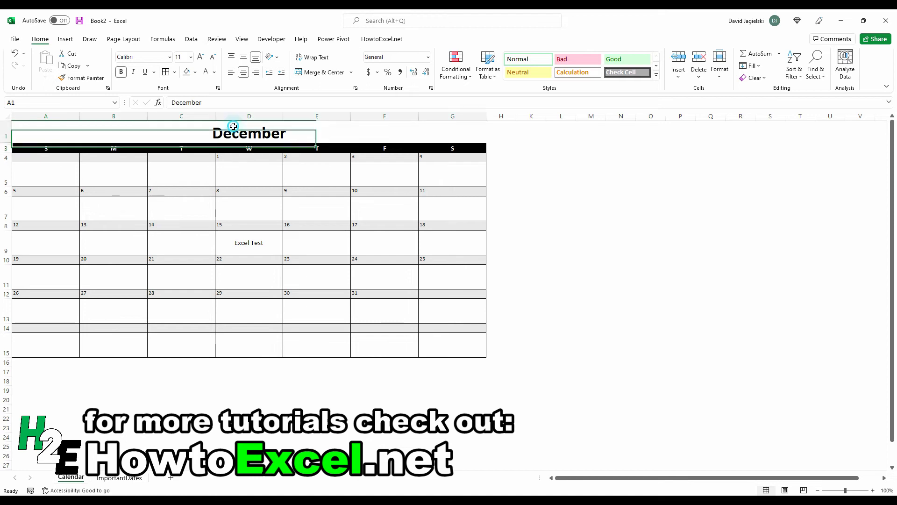
type("November")
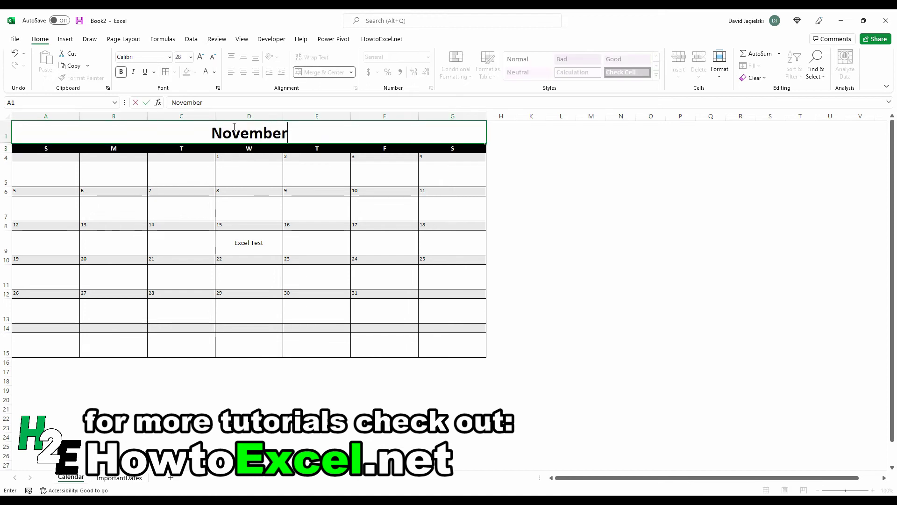
key("Return")
- Select A6:G7 and start a formula-based New Rule with =A6=TODAY()
left_click(227, 247)
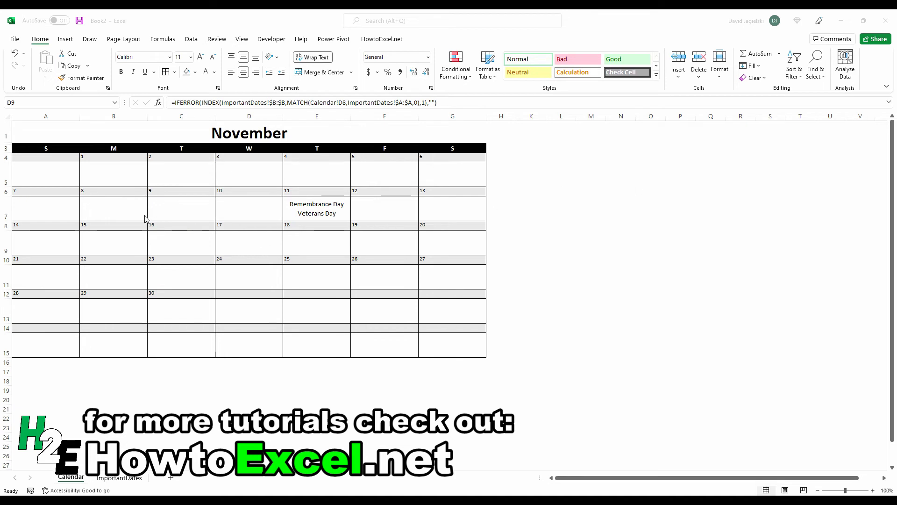
left_click_drag(55, 192, 457, 201)
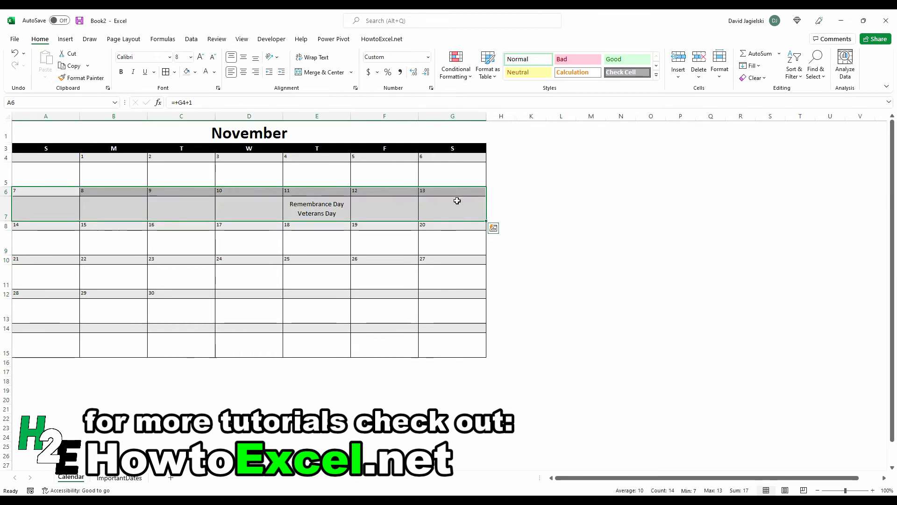
left_click(447, 75)
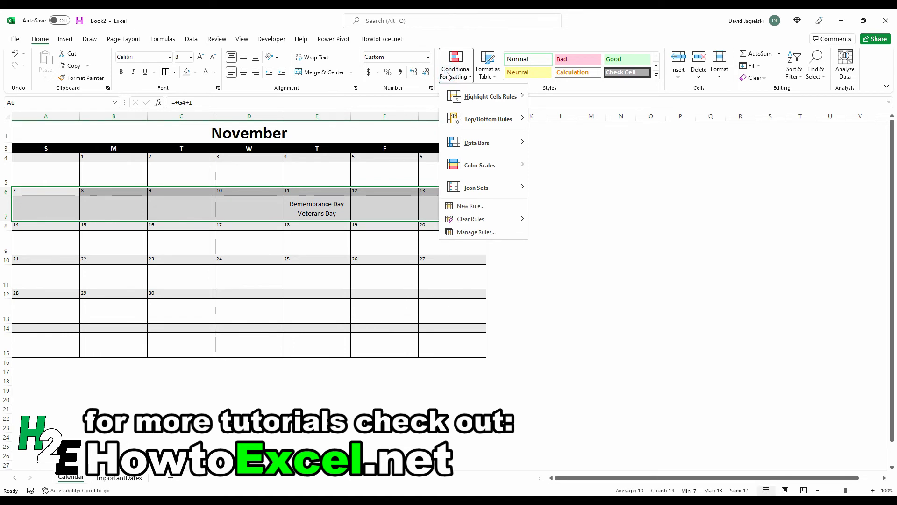
left_click(469, 206)
left_click(588, 188)
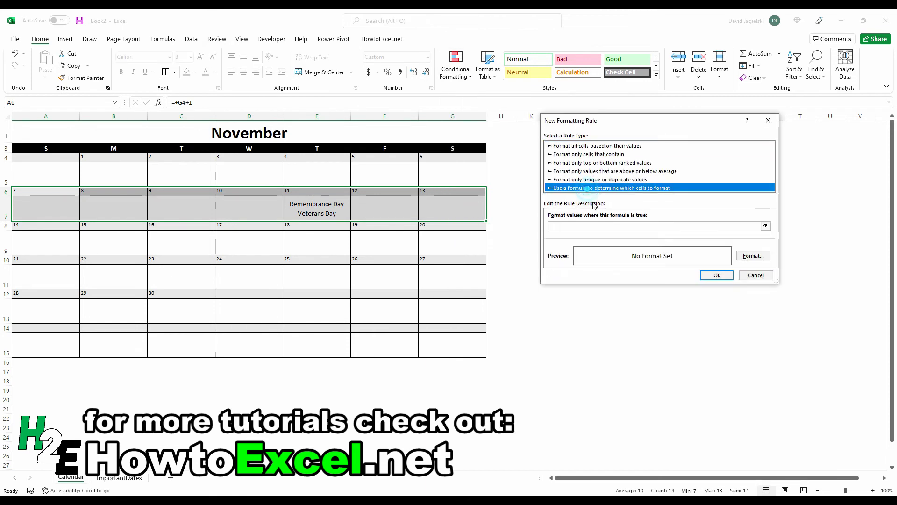
left_click(588, 226)
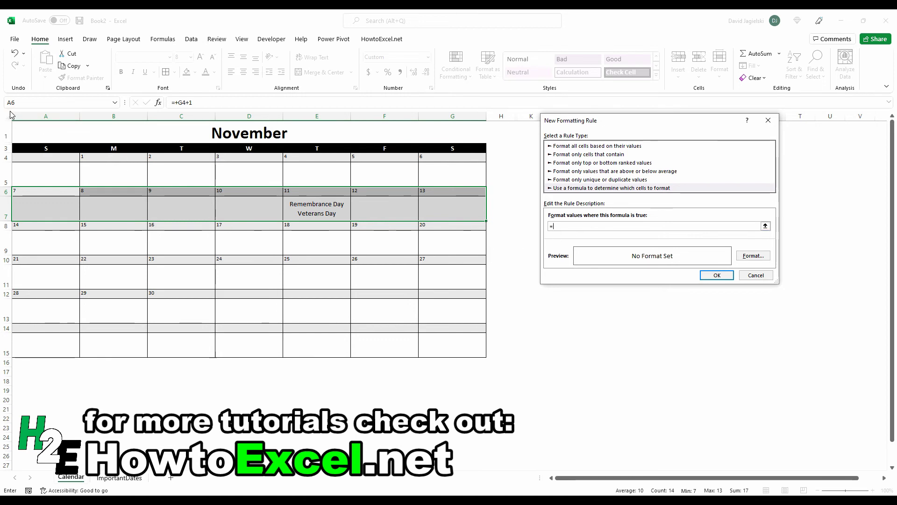
type("A6=")
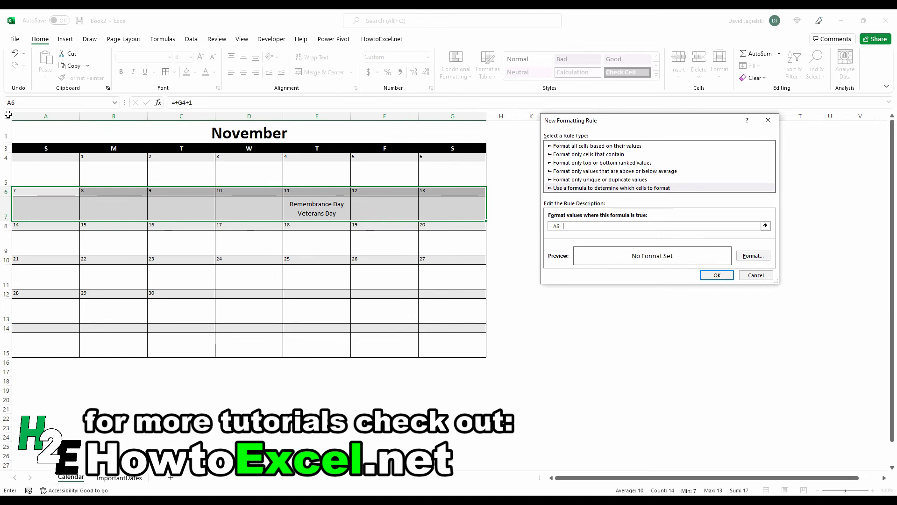
type("TODAY()")
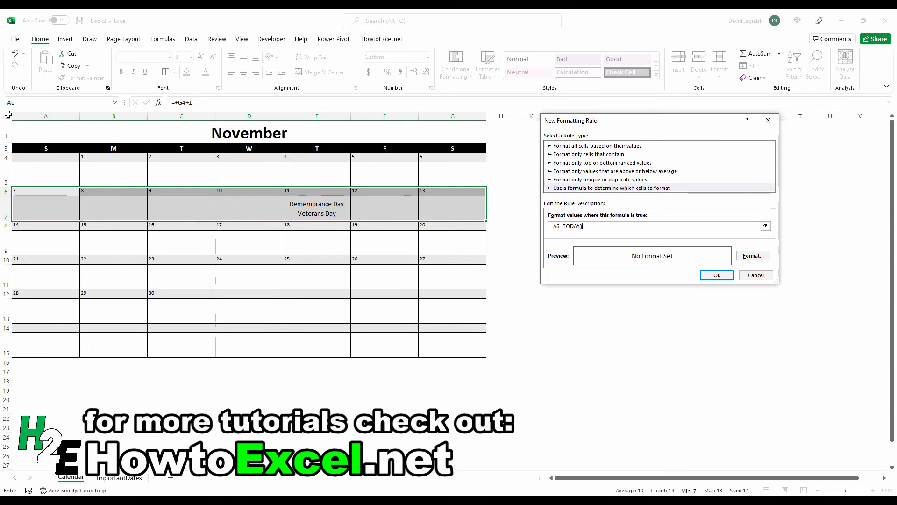
- Give the today's-date rule a yellow fill and save it
left_click(766, 257)
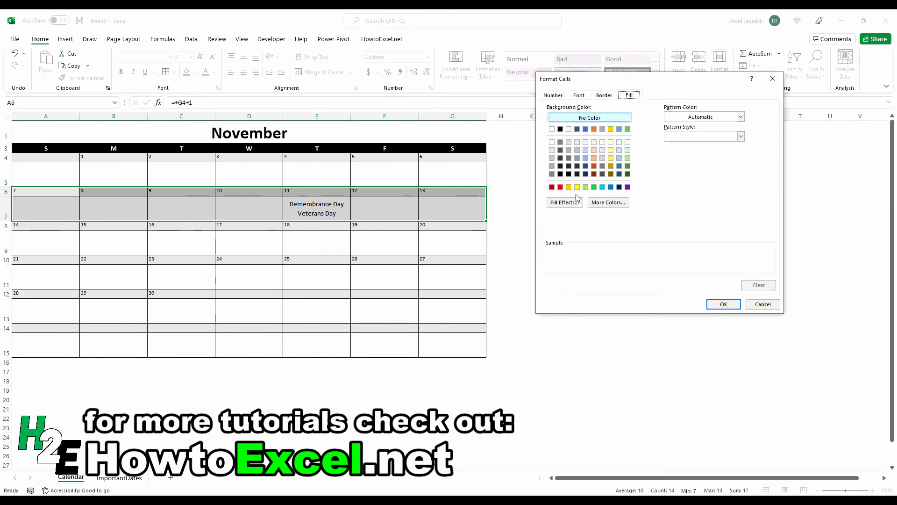
left_click(577, 187)
left_click(724, 304)
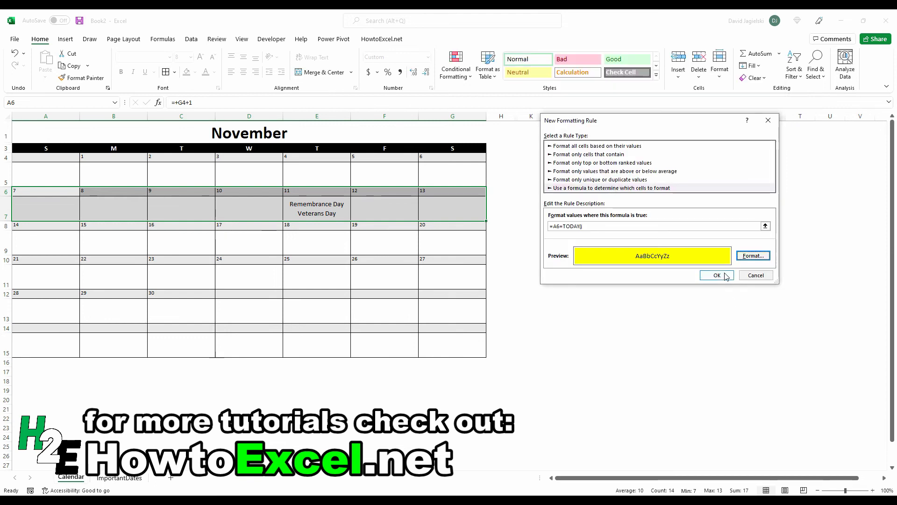
left_click(726, 276)
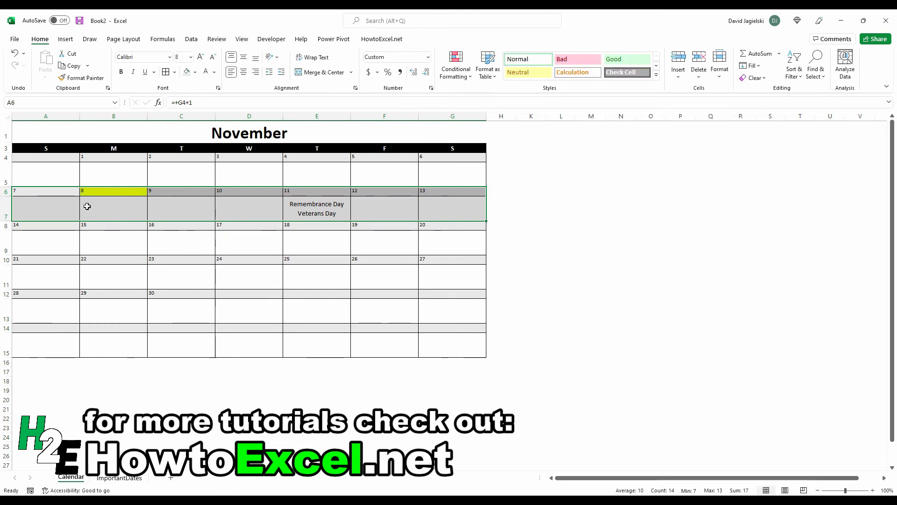
- Edit the rule in Manage Rules so its formula reads =A$6=TODAY(), and apply it
left_click(456, 69)
left_click(487, 232)
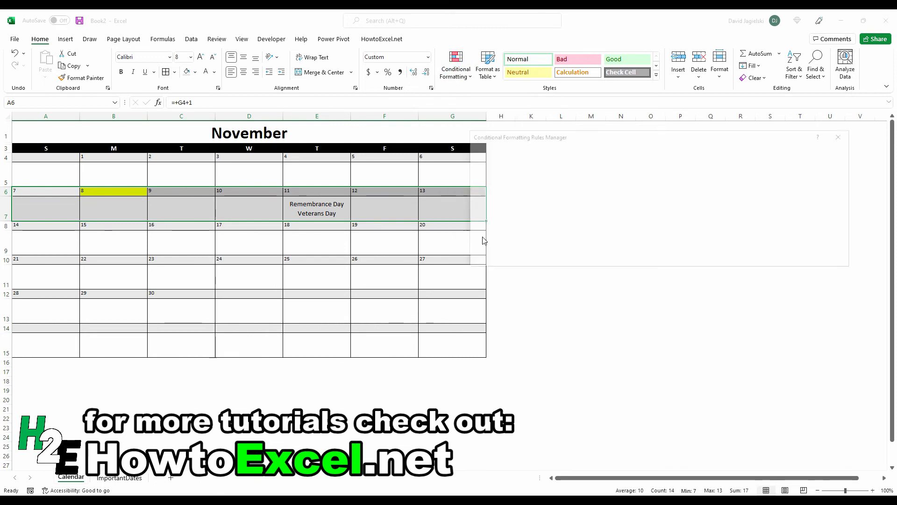
left_click(500, 188)
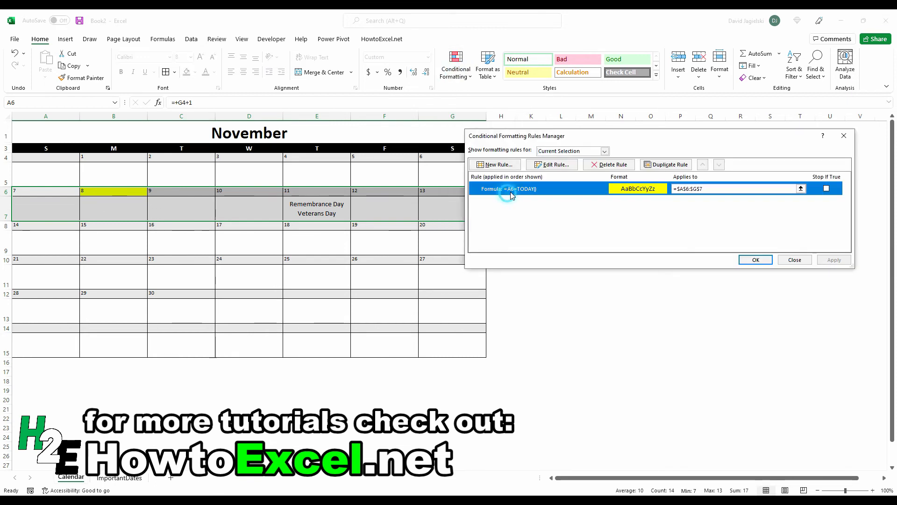
left_click(543, 166)
left_click(552, 226)
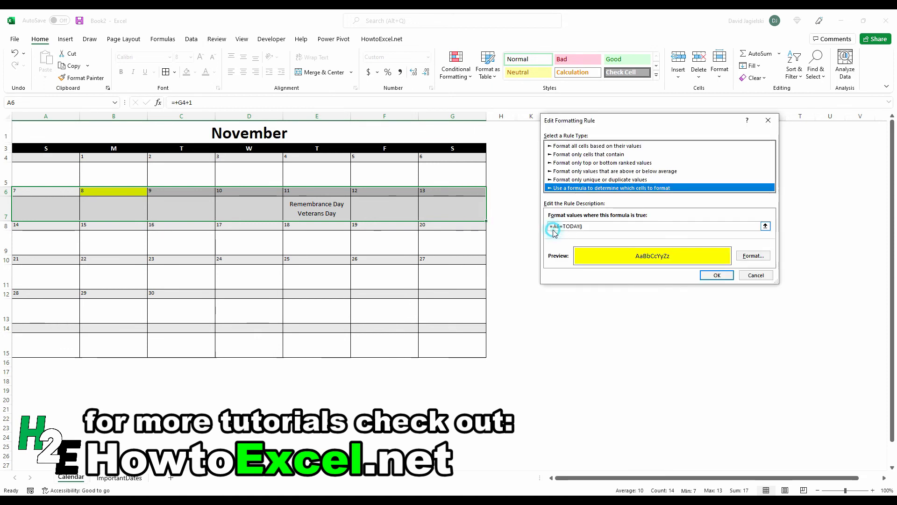
left_click(554, 227)
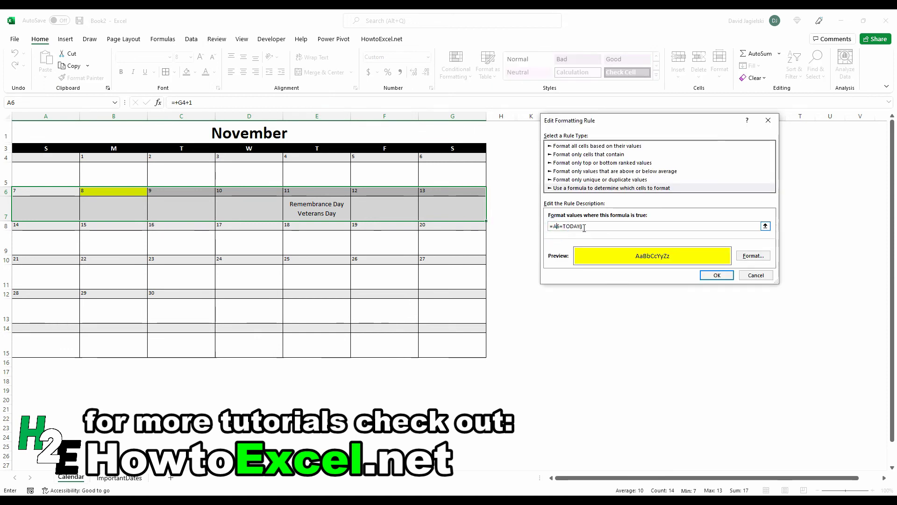
key("F4")
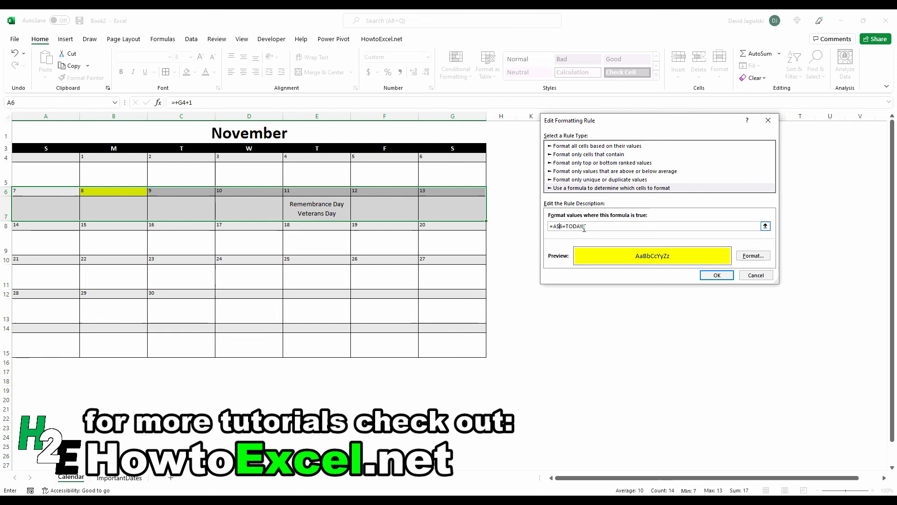
left_click(711, 276)
left_click(832, 260)
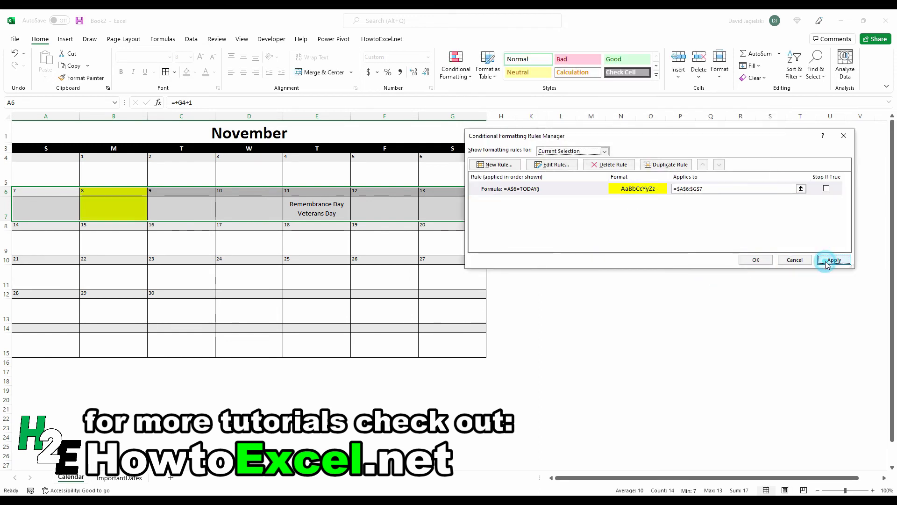
left_click(756, 260)
left_click(357, 301)
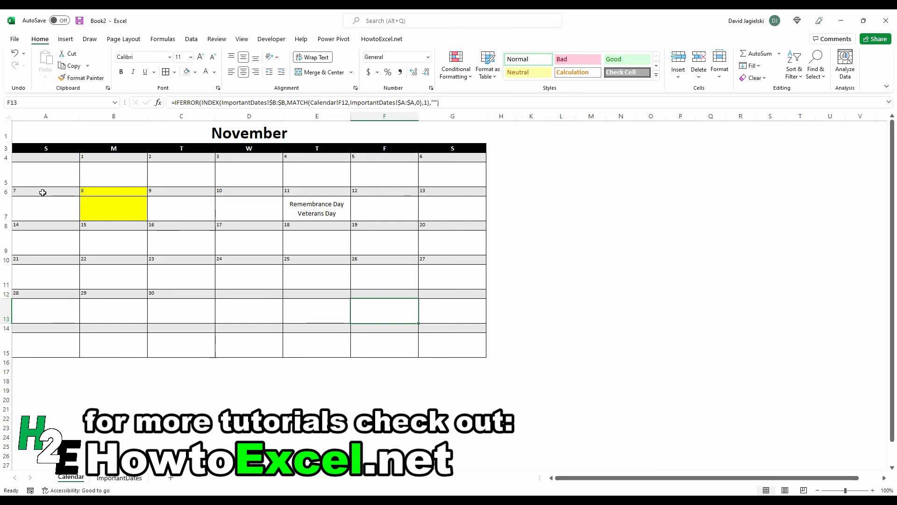
- Copy the A6:G7 week's formatting onto the third week in rows 8–9 with Format Painter
left_click_drag(41, 192, 433, 206)
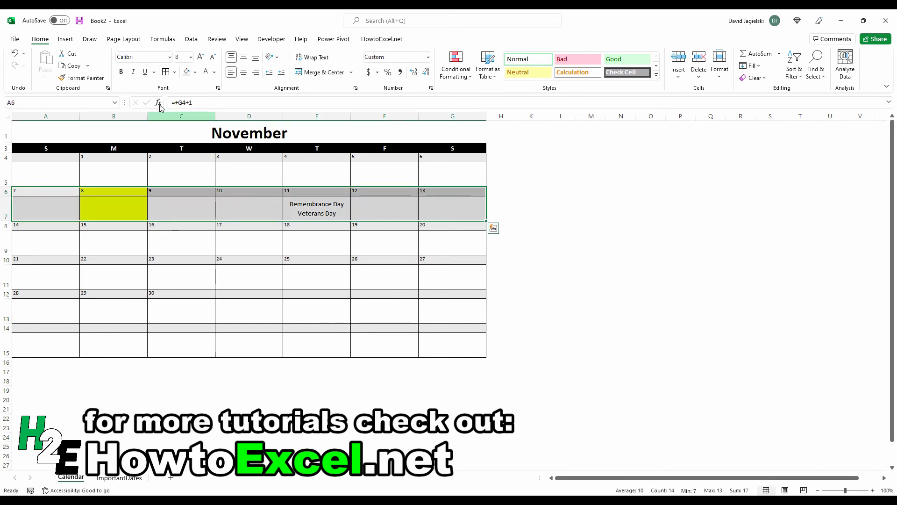
left_click(82, 79)
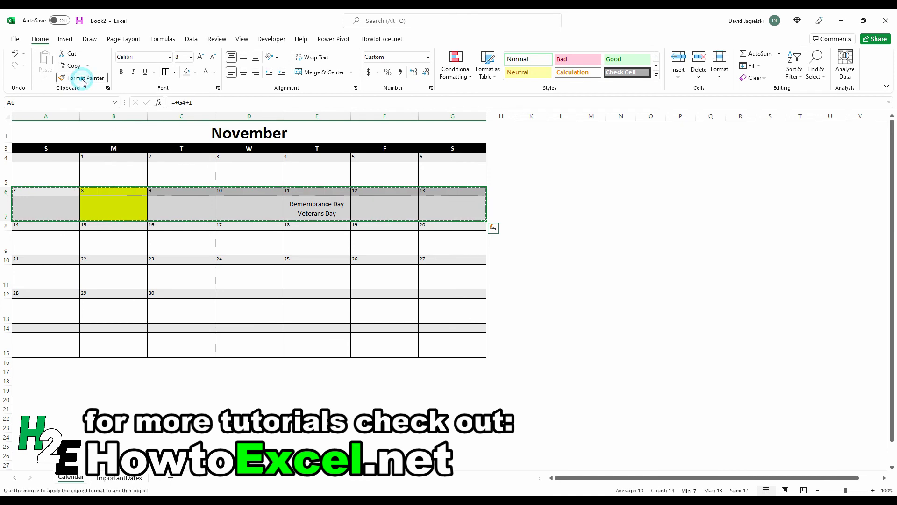
left_click(60, 227)
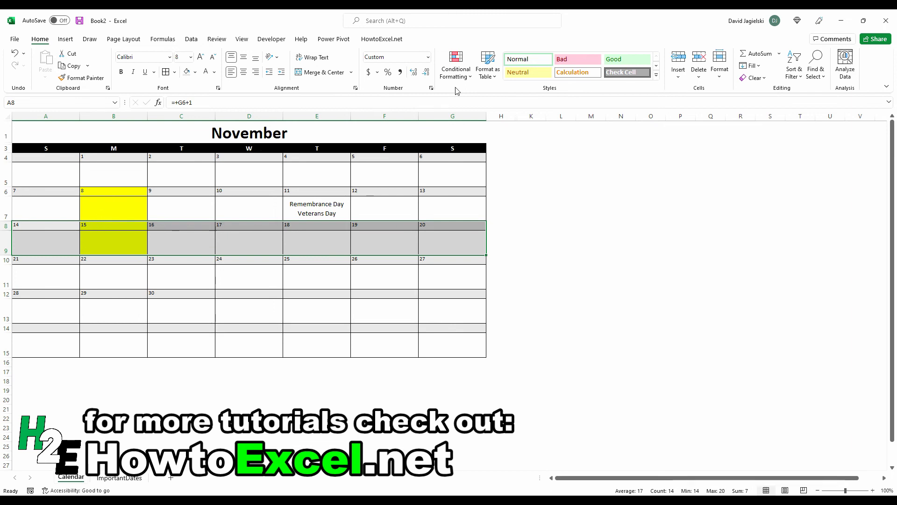
- Change the rows 8–9 highlight rule to =A$8=TODAY() and apply it
left_click(466, 66)
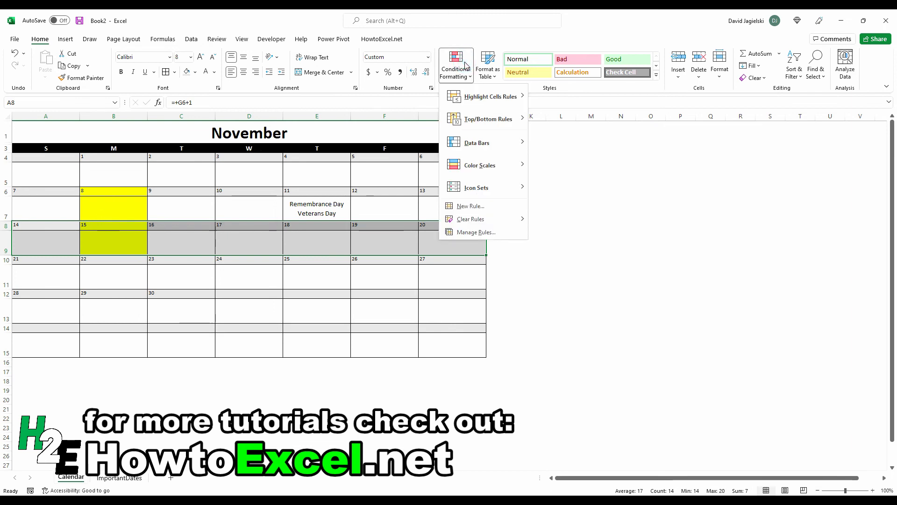
left_click(490, 232)
left_click(522, 191)
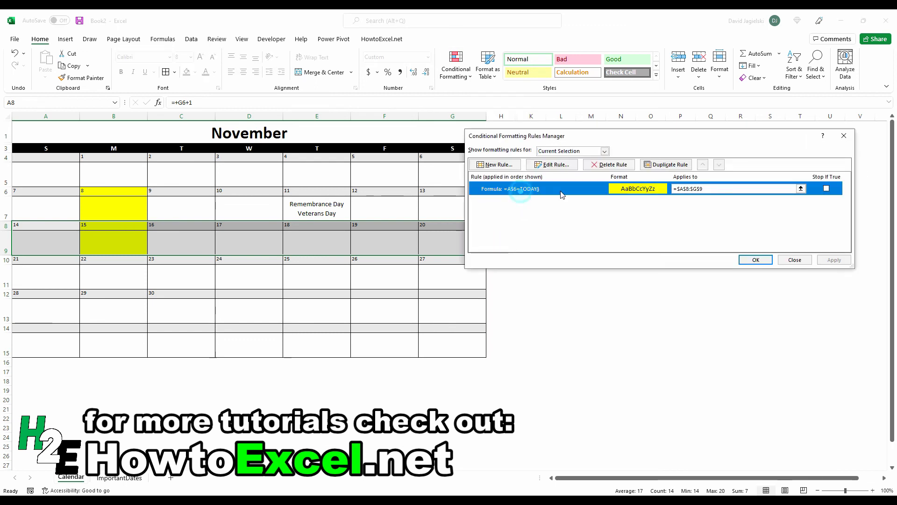
left_click(731, 189)
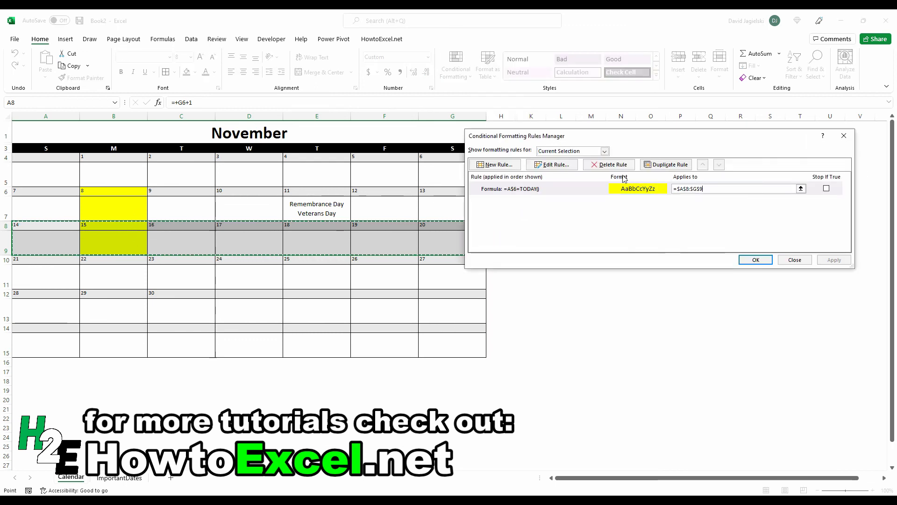
left_click(552, 164)
left_click(564, 226)
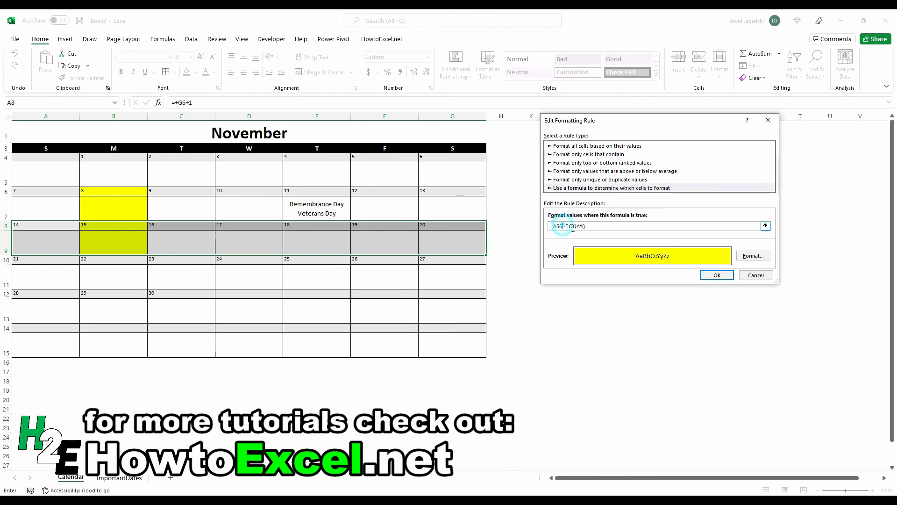
left_click(577, 229)
key("BackSpace")
left_click(703, 277)
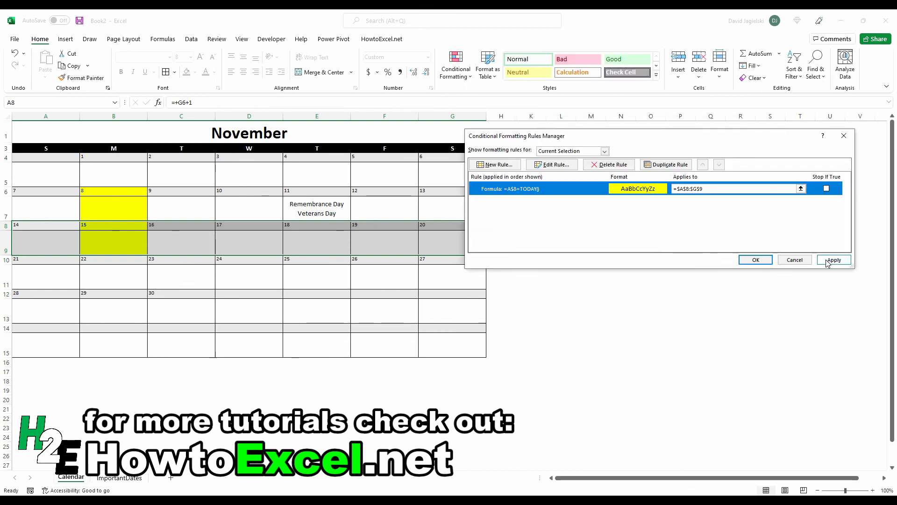
left_click(834, 260)
left_click(756, 259)
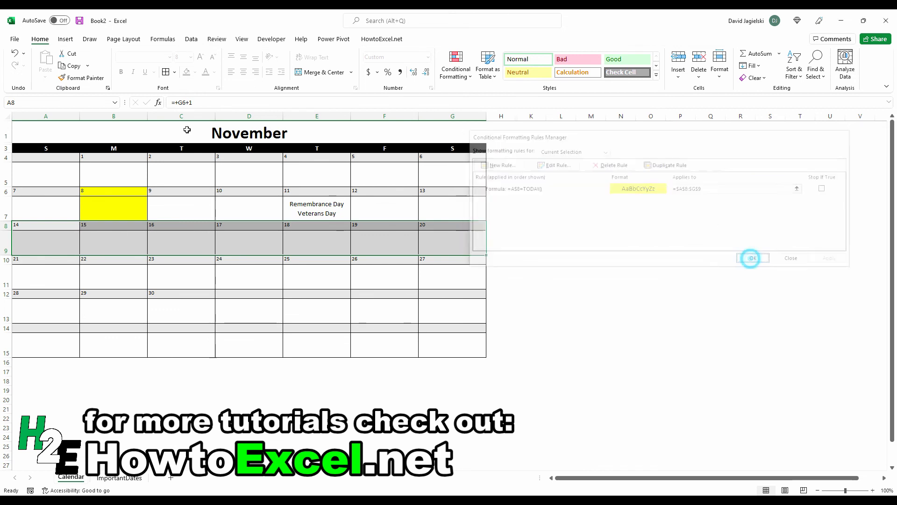
left_click(82, 78)
- Paint the formatting onto rows 10–11 and change its rule to =A$10=TODAY()
left_click(54, 260)
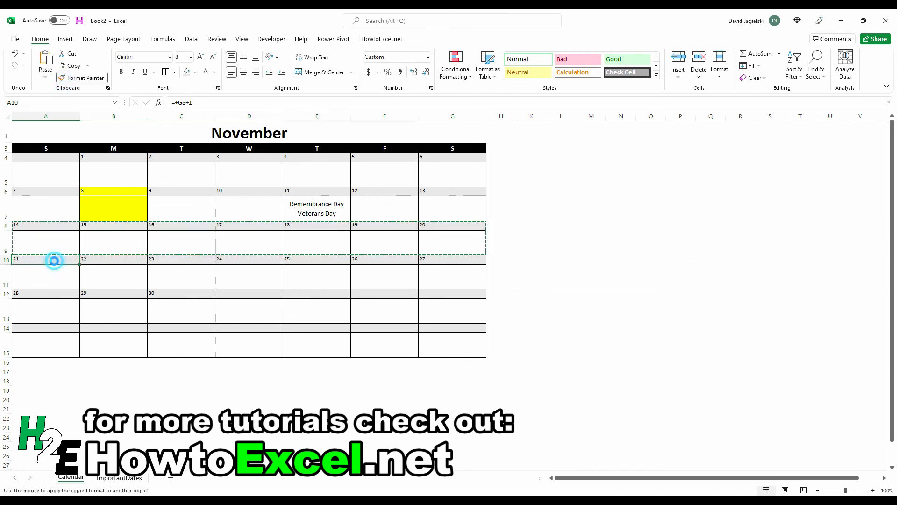
left_click(446, 64)
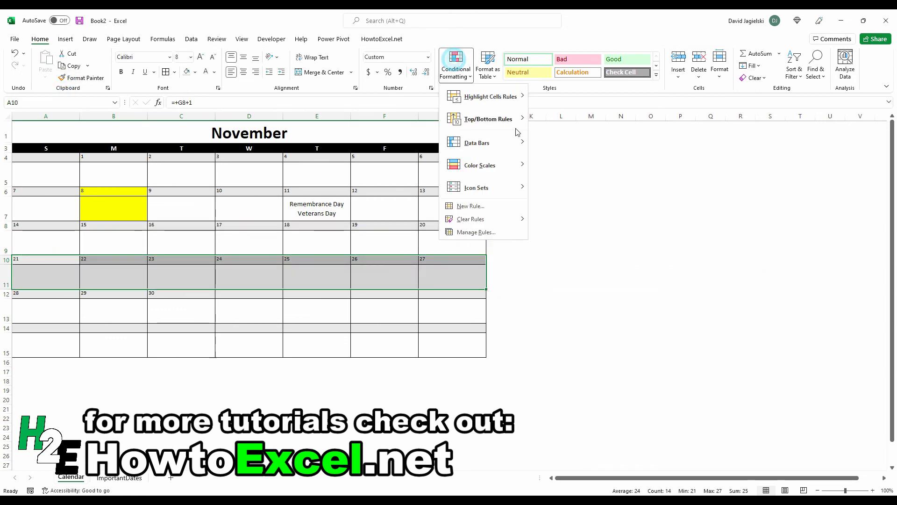
left_click(481, 233)
left_click(550, 167)
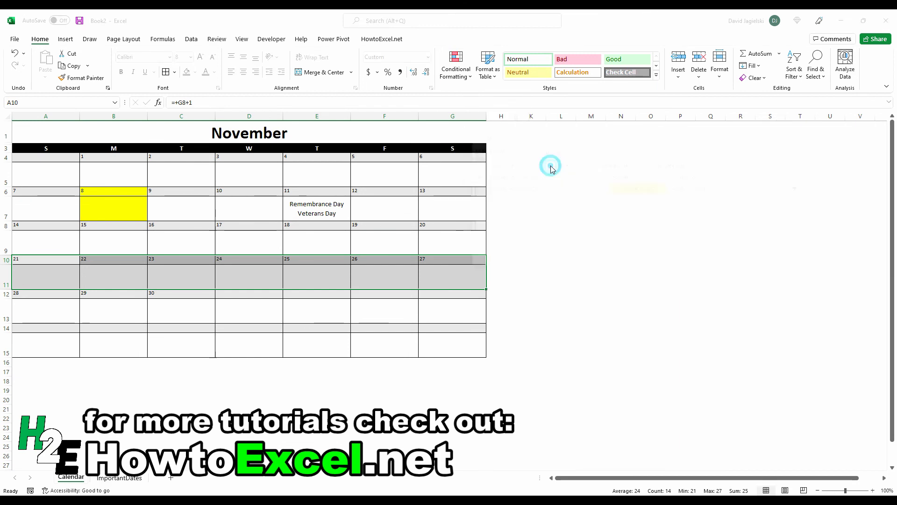
left_click(562, 226)
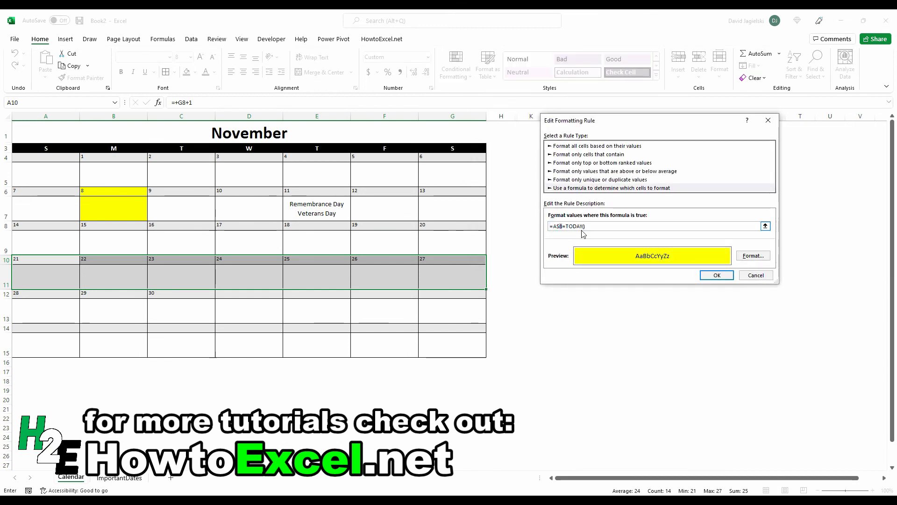
key("BackSpace")
type("10")
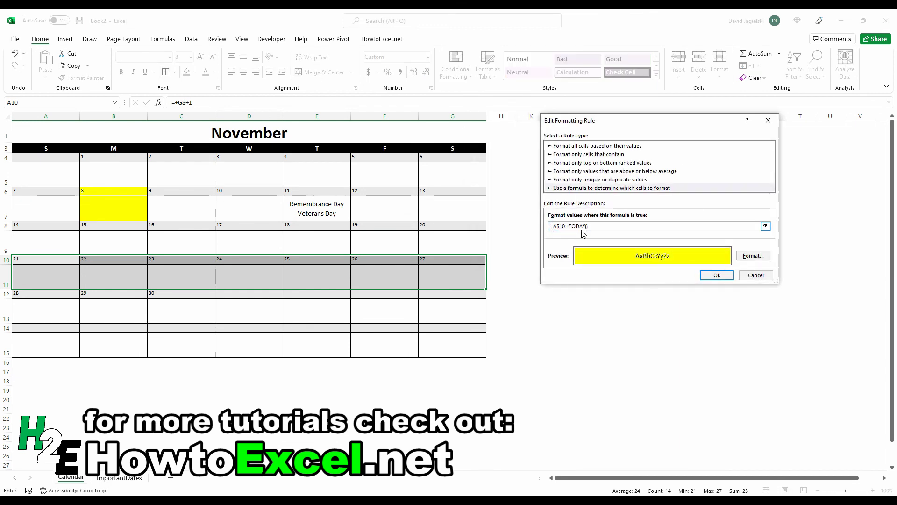
left_click(722, 271)
left_click(846, 258)
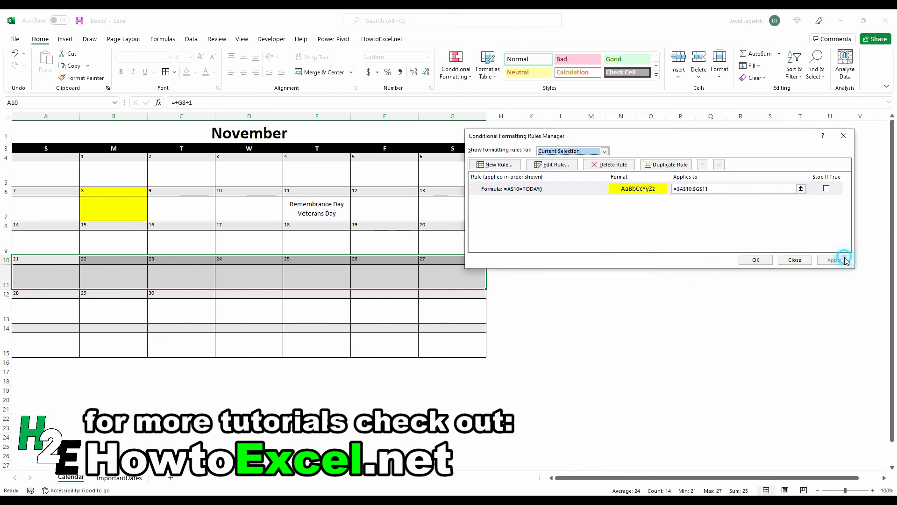
left_click(755, 259)
- Paint the formatting onto rows 12–13 and change its rule to =A$12=TODAY()
double_click(61, 78)
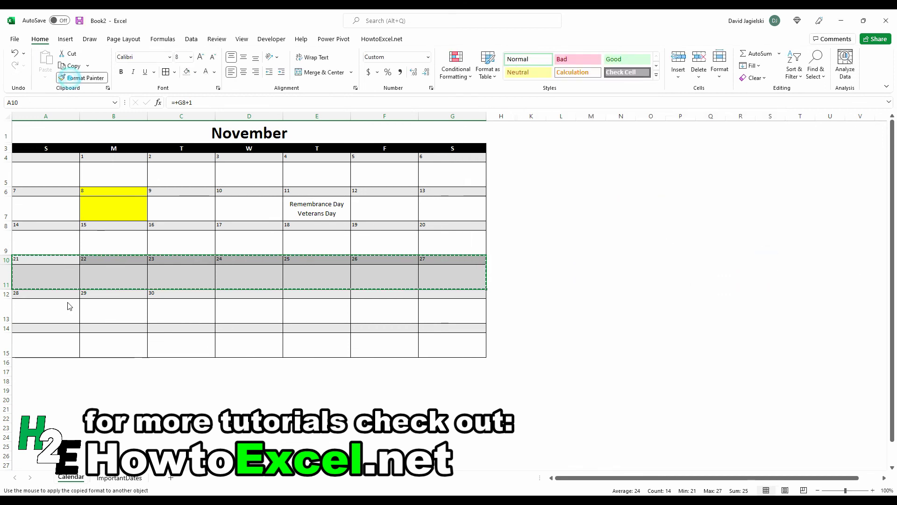
left_click(60, 297)
key("Escape")
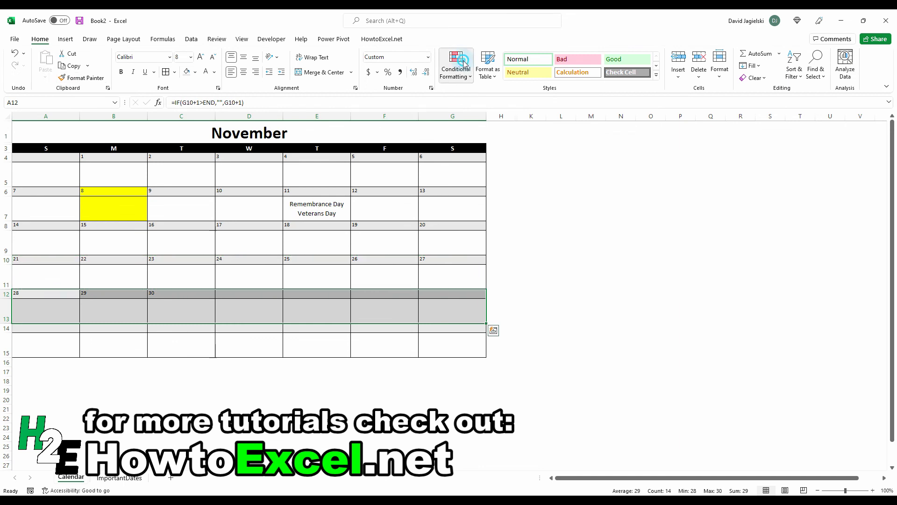
left_click(455, 65)
left_click(476, 232)
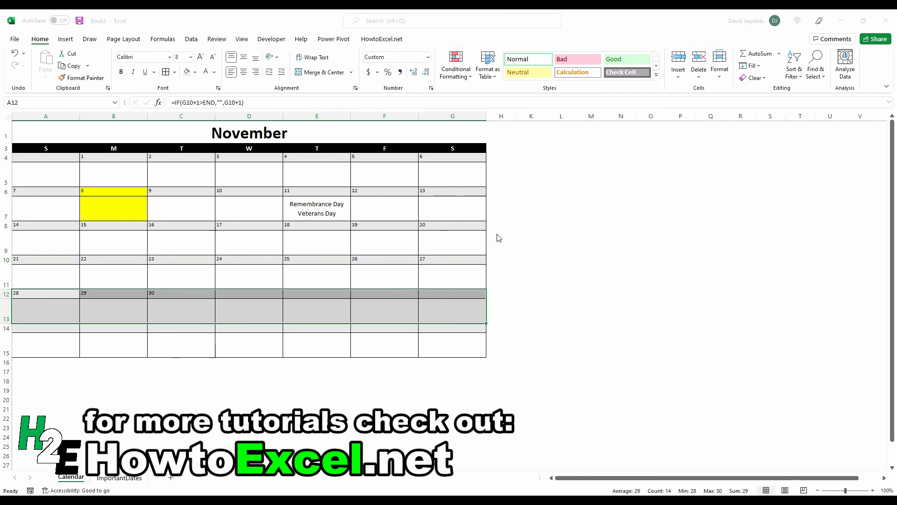
left_click(555, 164)
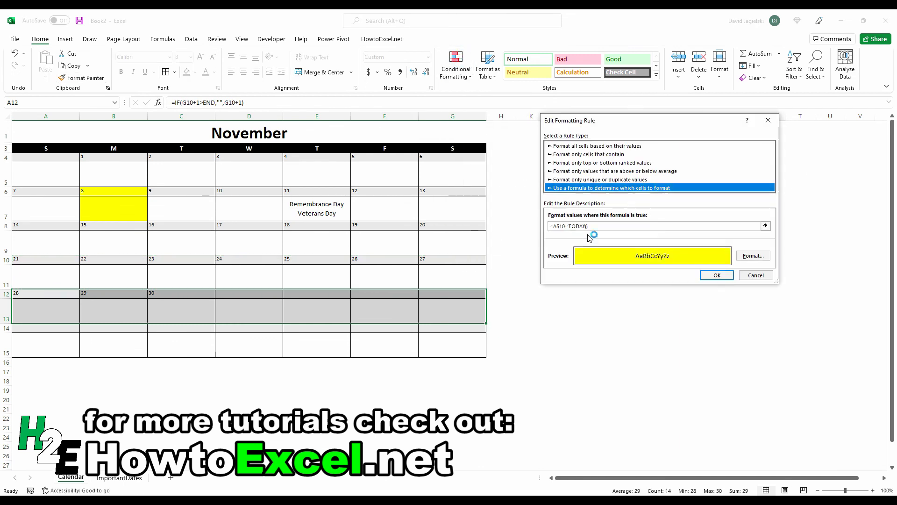
left_click(562, 226)
type("2")
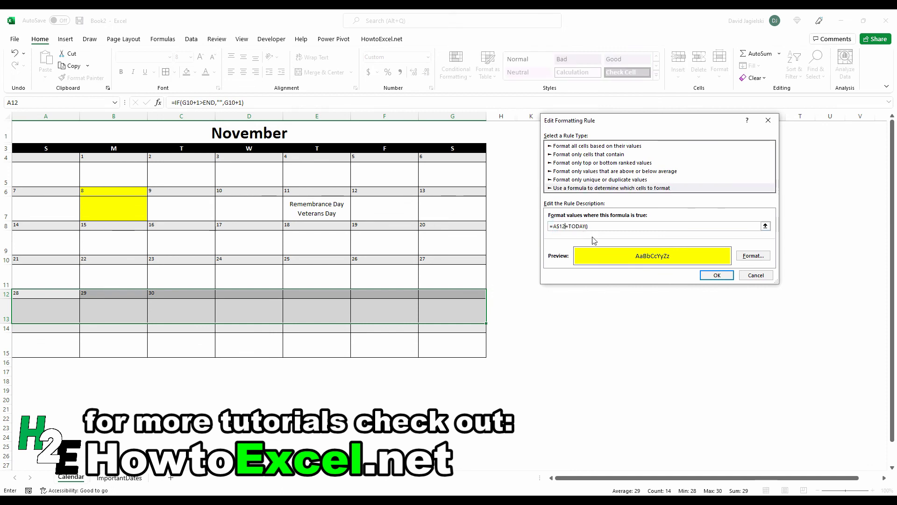
key("Return")
left_click(842, 264)
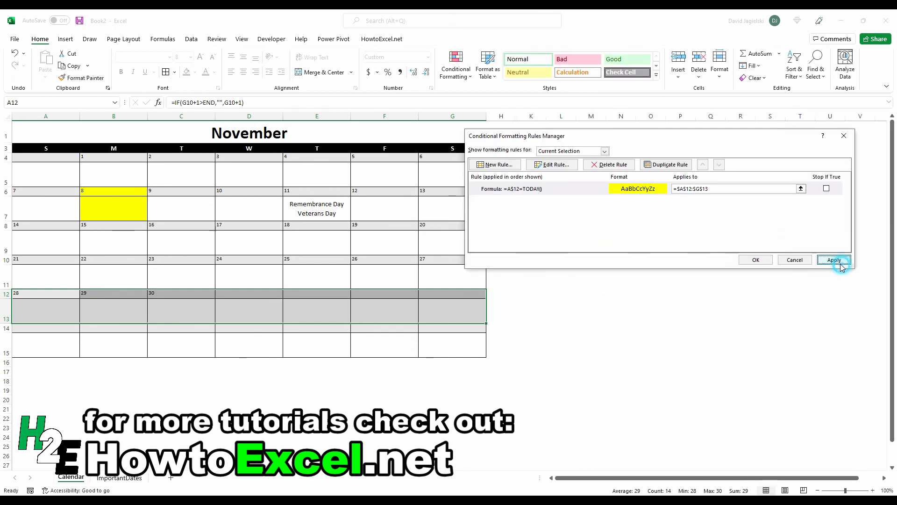
left_click(755, 260)
left_click(82, 78)
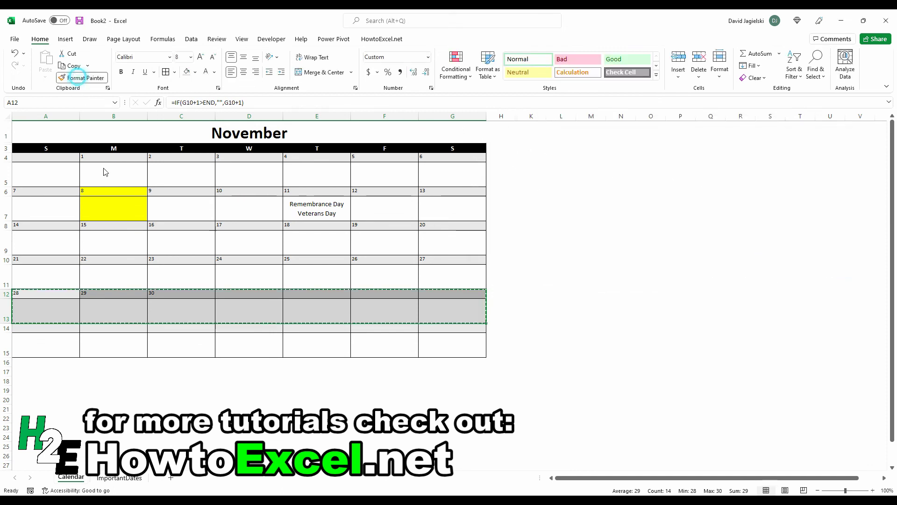
- Paint the week formatting onto rows 14–15 and edit its today rule to =A$14=TODAY()
left_click(70, 332)
left_click(467, 75)
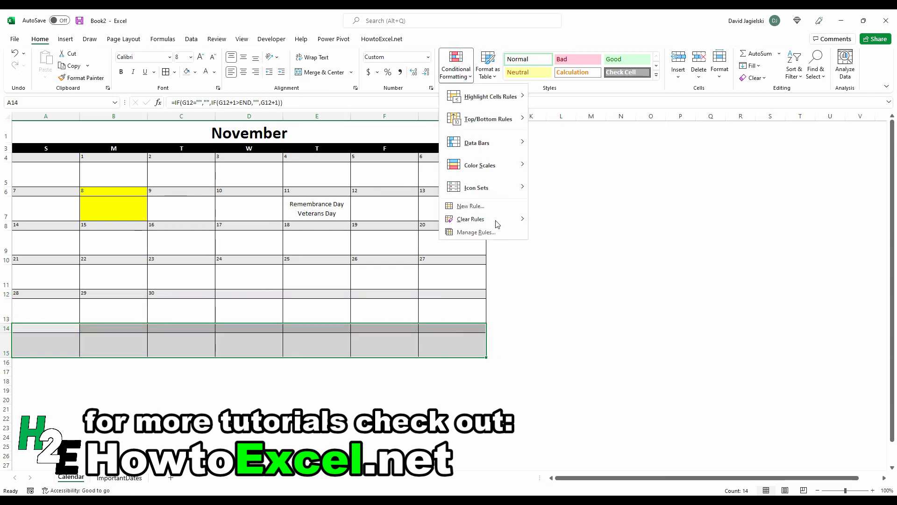
left_click(496, 230)
left_click(501, 187)
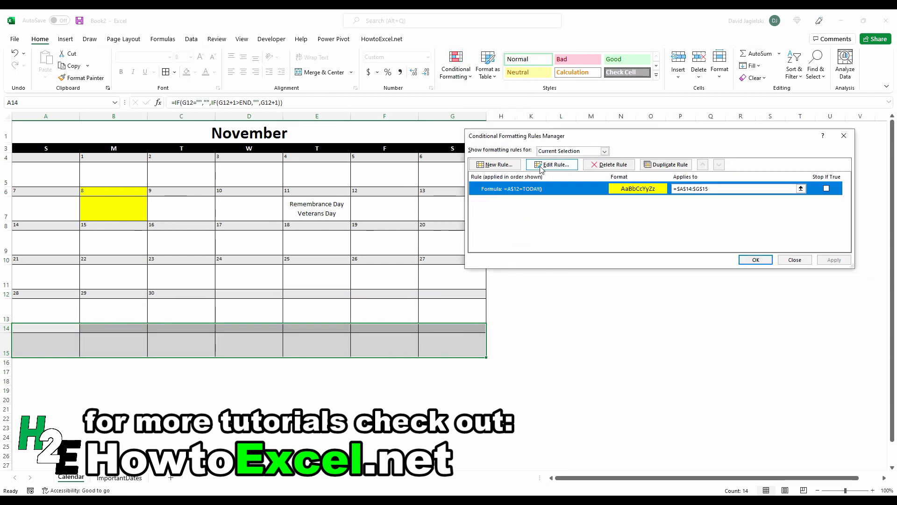
left_click(546, 165)
left_click(565, 226)
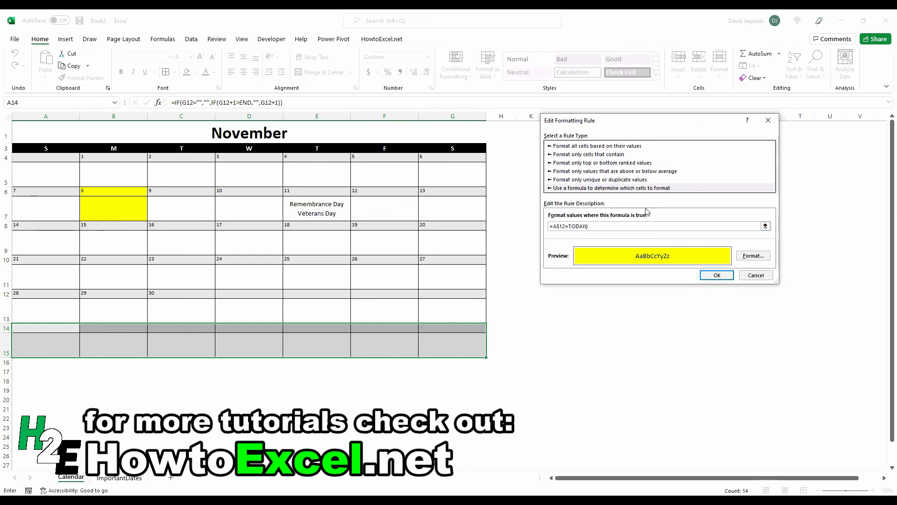
key("BackSpace")
key("Return")
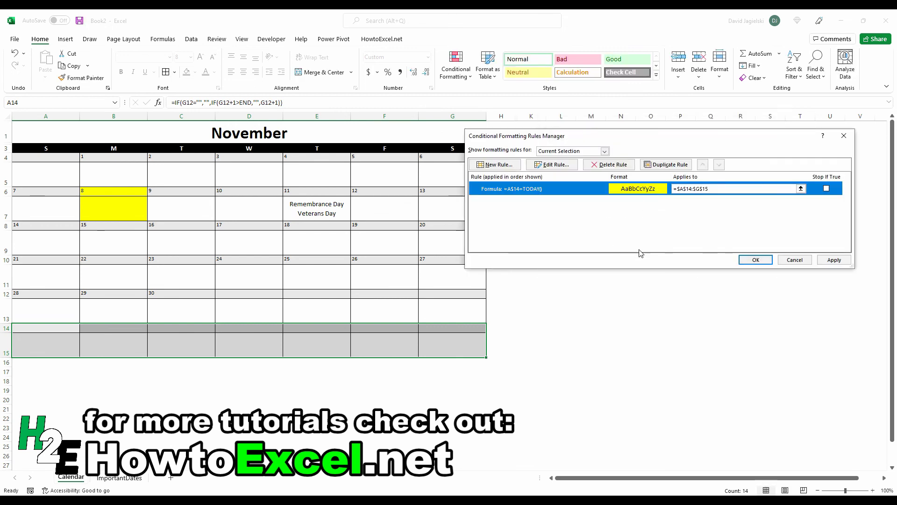
left_click(830, 264)
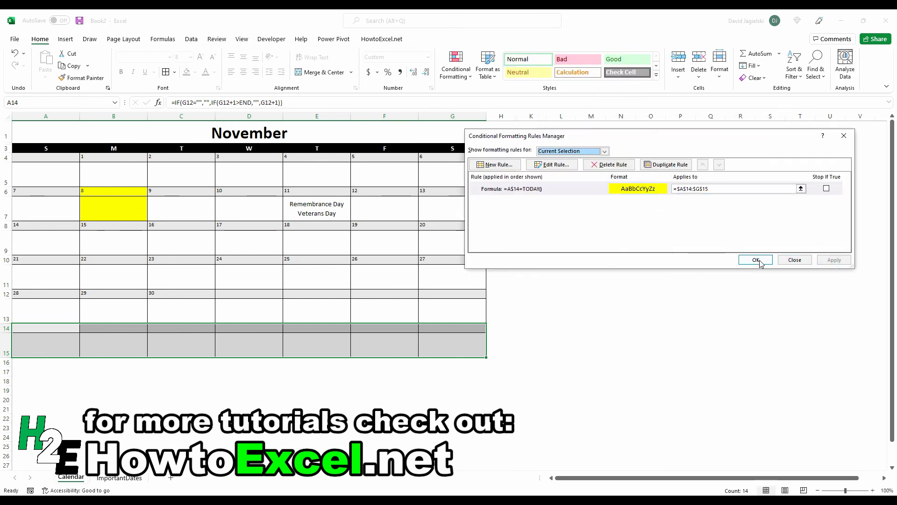
left_click(757, 260)
- Copy rows 6–7 formatting onto rows 4–5 and edit its rule to =A$4=TODAY(), leaving only the 8th yellow
left_click_drag(71, 196, 451, 208)
left_click(83, 74)
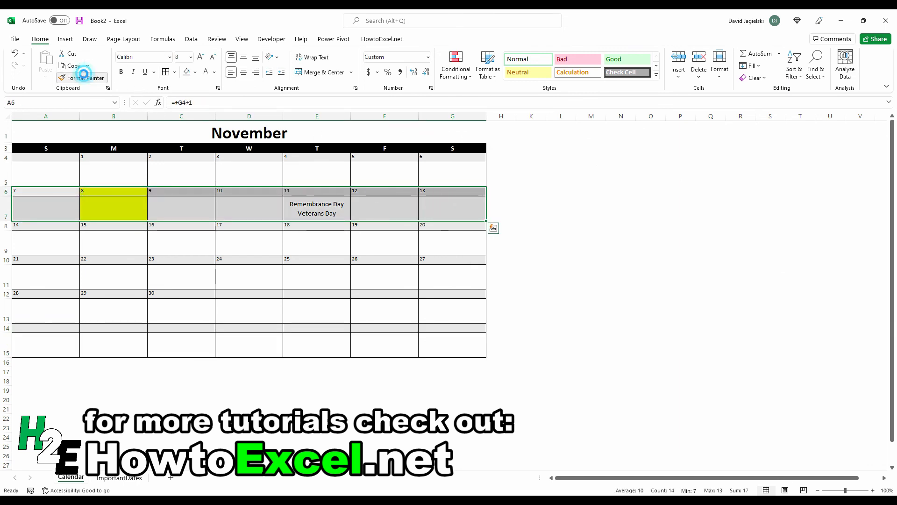
left_click(47, 156)
left_click(456, 75)
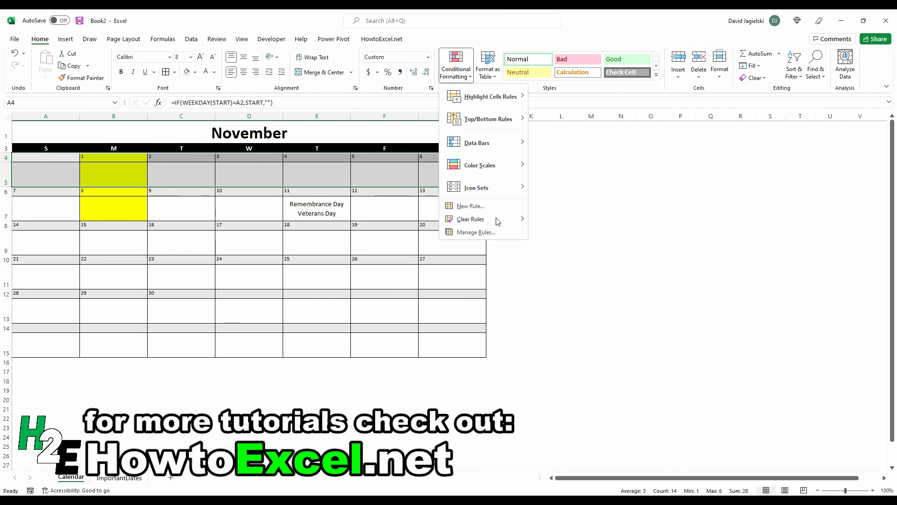
left_click(488, 231)
left_click(550, 164)
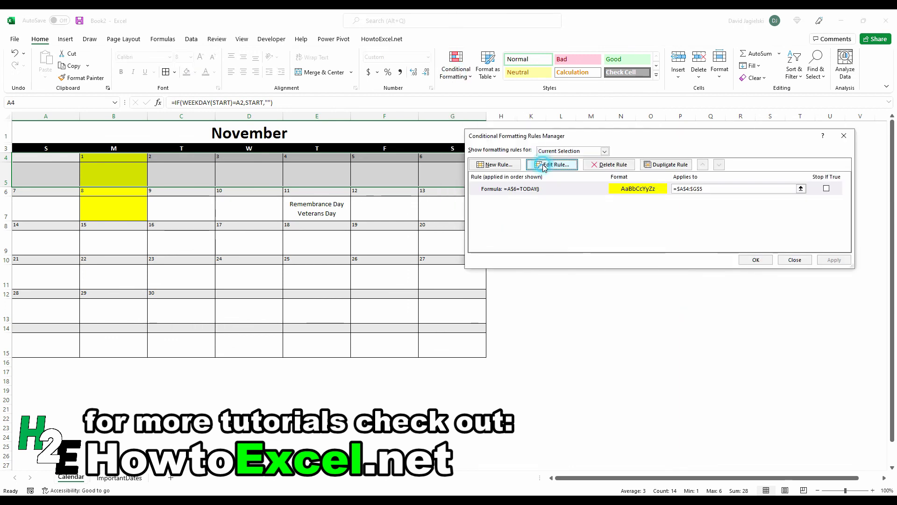
left_click(564, 226)
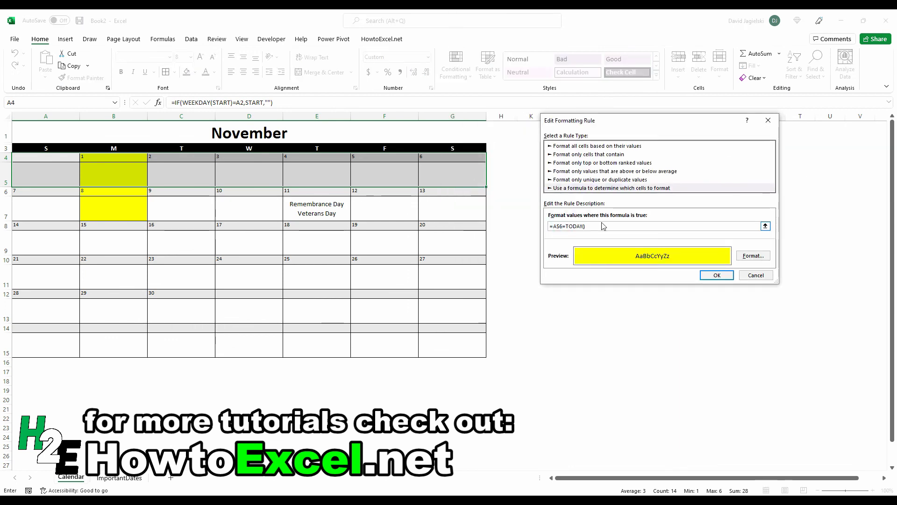
key("Return")
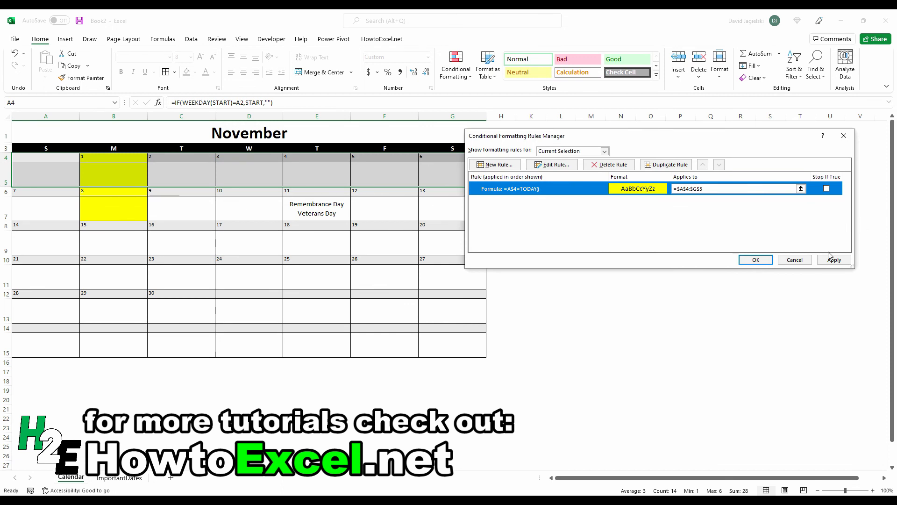
left_click(833, 259)
left_click(755, 260)
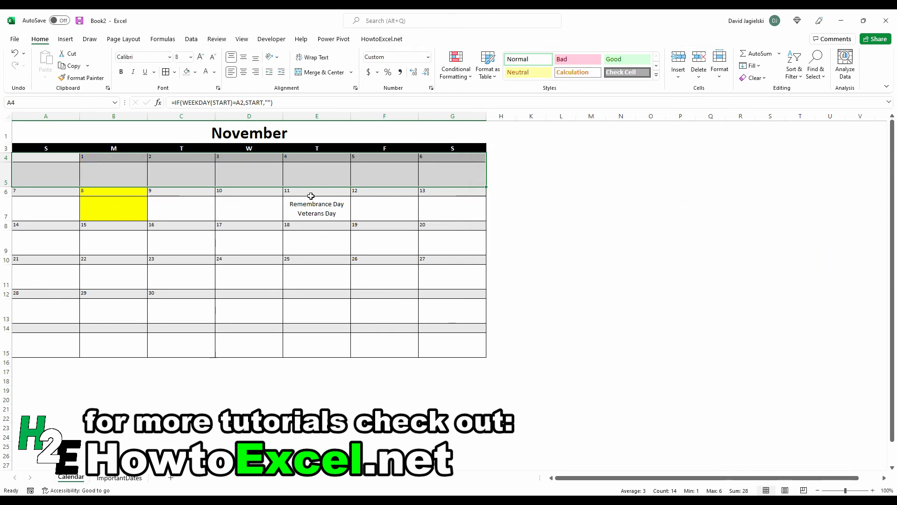
left_click(126, 214)
left_click(122, 190)
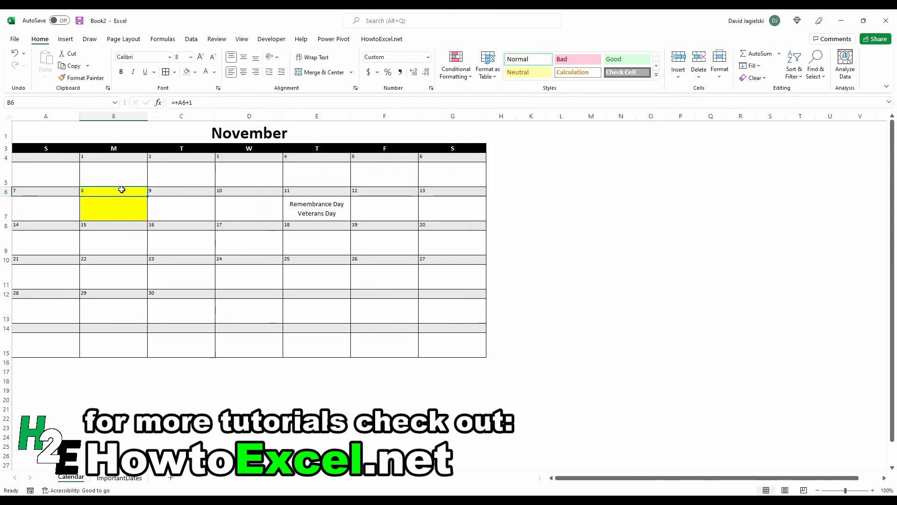